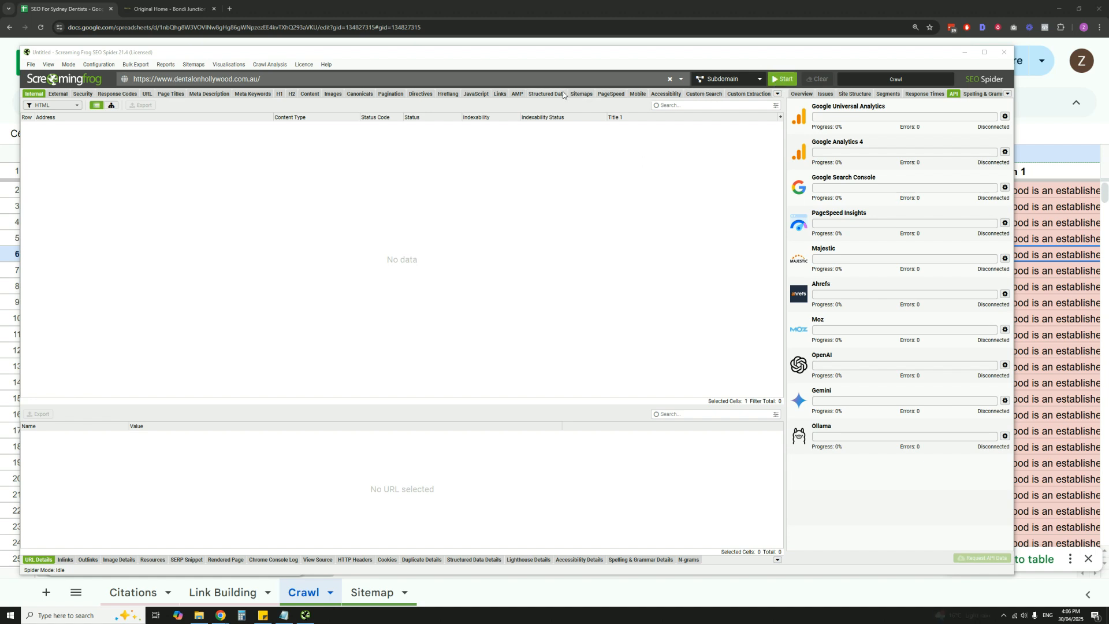
- Switch to the SEO For Sydney Dentists spreadsheet in Chrome and review the page titles containing the red "Bondi Junction Dentist" keyword
click(553, 7)
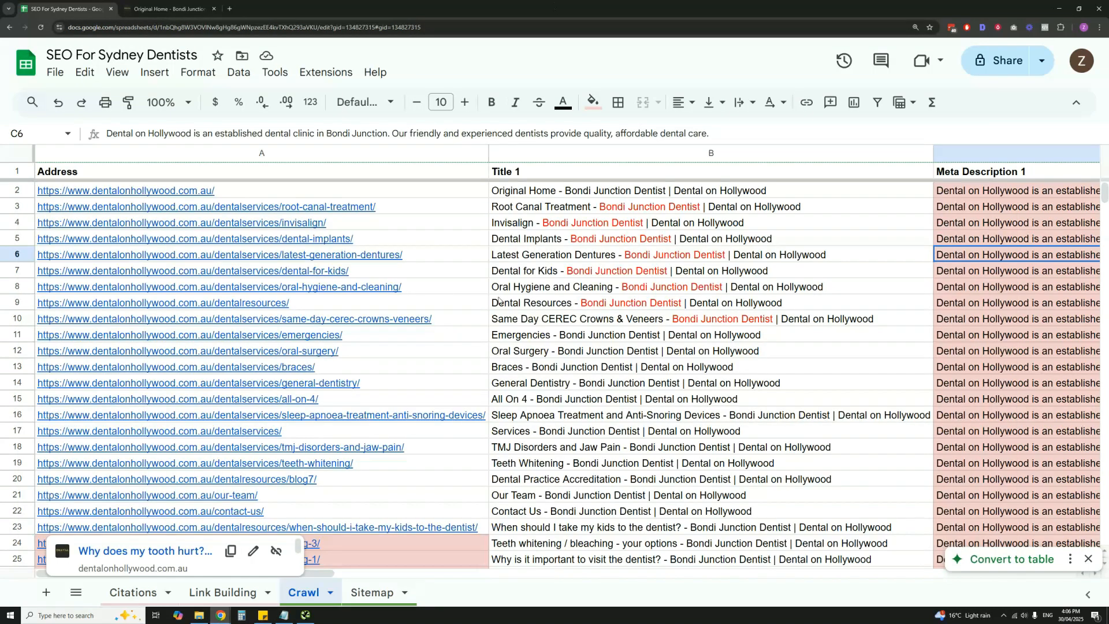
click(690, 318)
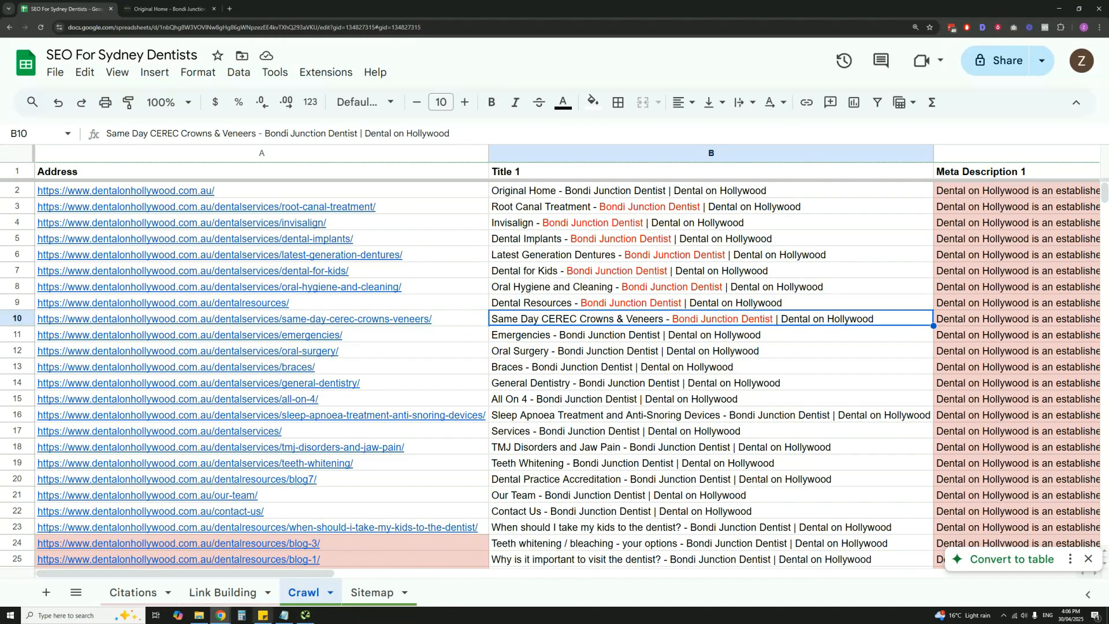
click(649, 304)
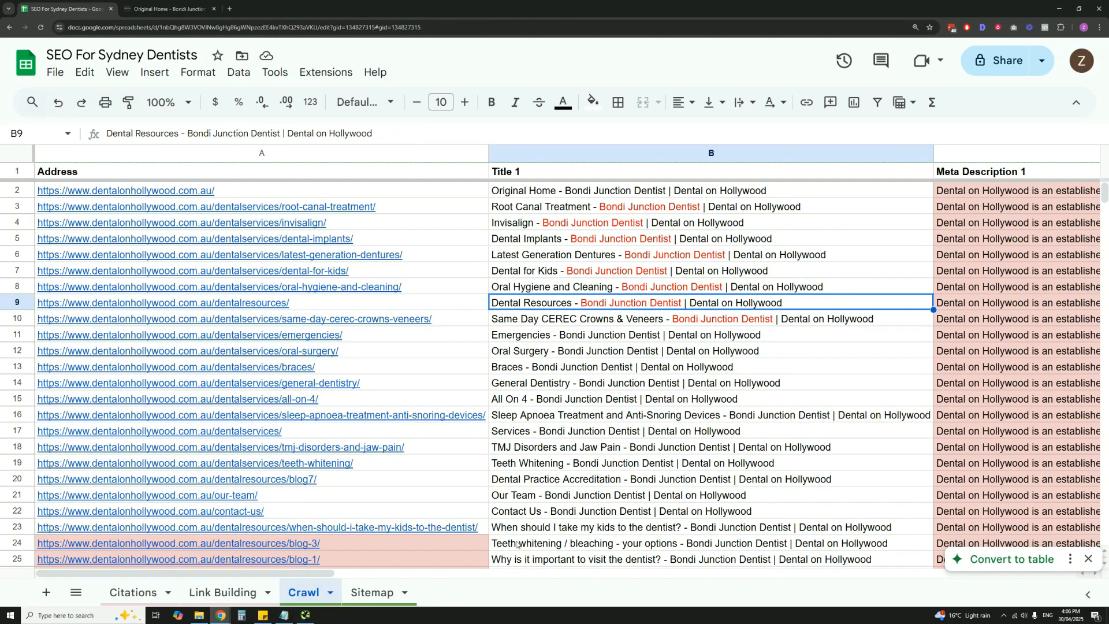
mouse_move(318, 574)
mouse_down()
mouse_move(746, 577)
mouse_move(321, 595)
mouse_up()
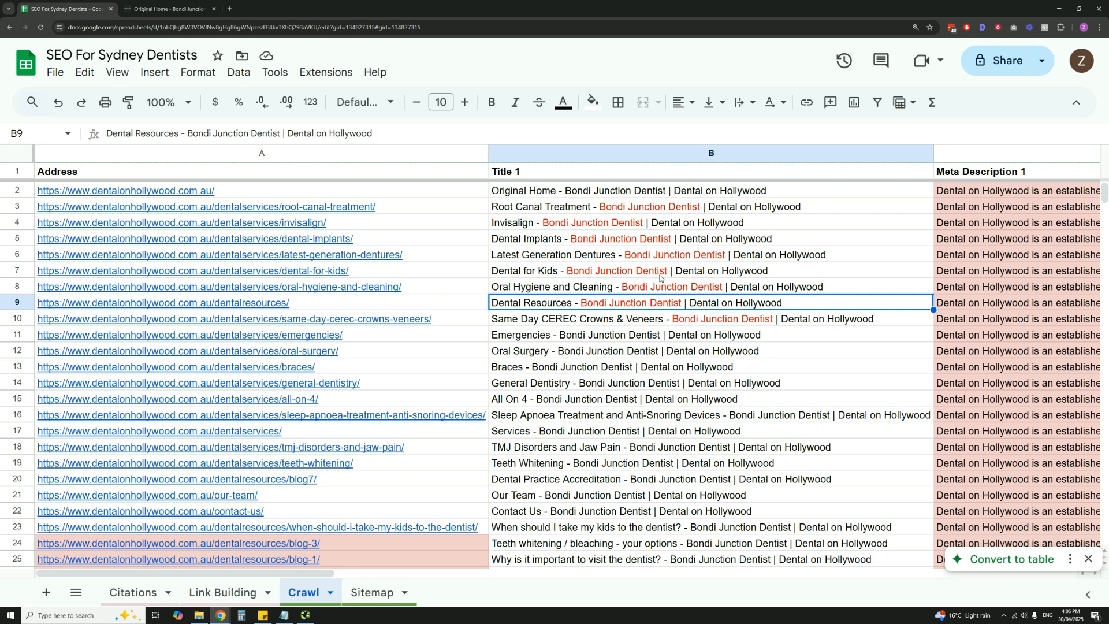
click(663, 211)
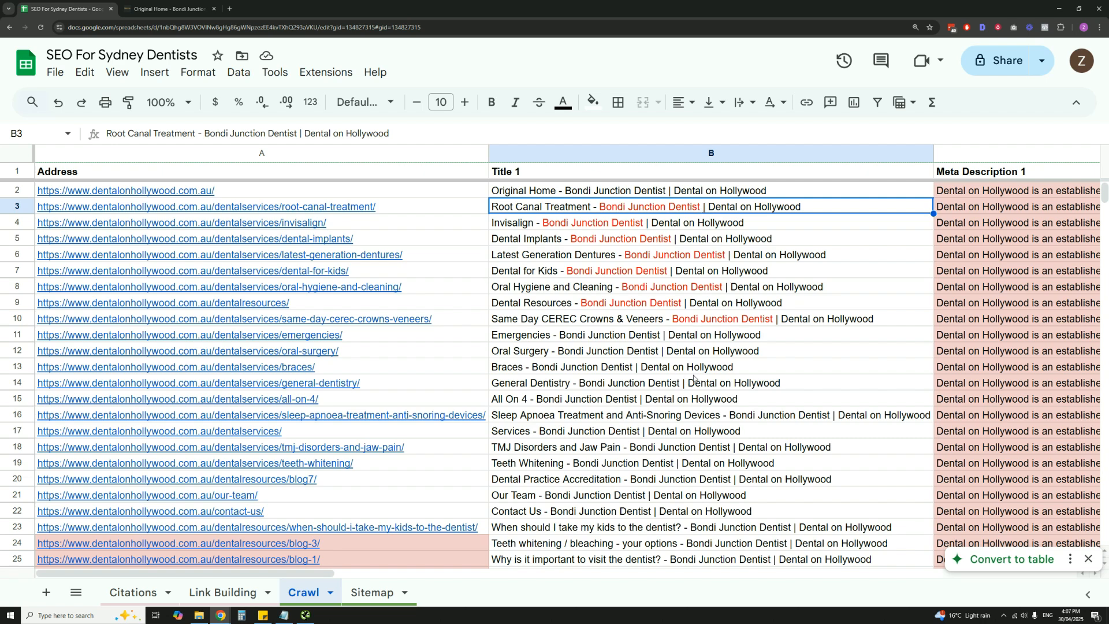
- Review the remaining Title 1 entries on the Crawl sheet down to the blog pages in the last rows
scroll(743, 335, down, 3)
scroll(695, 381, up, 3)
scroll(695, 292, down, 3)
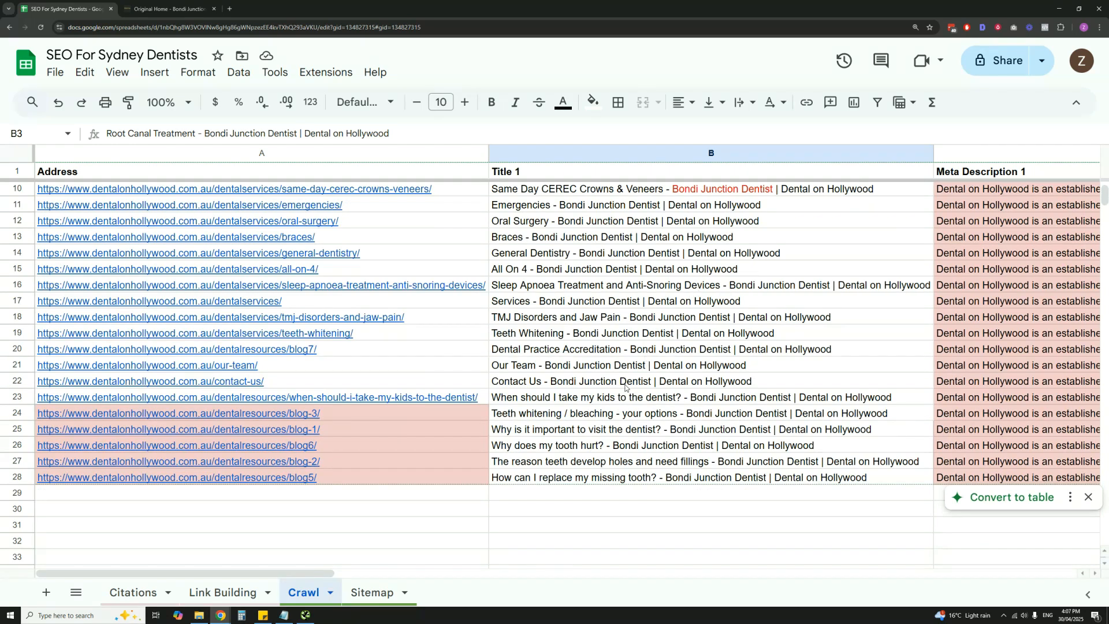
click(612, 338)
scroll(643, 396, up, 3)
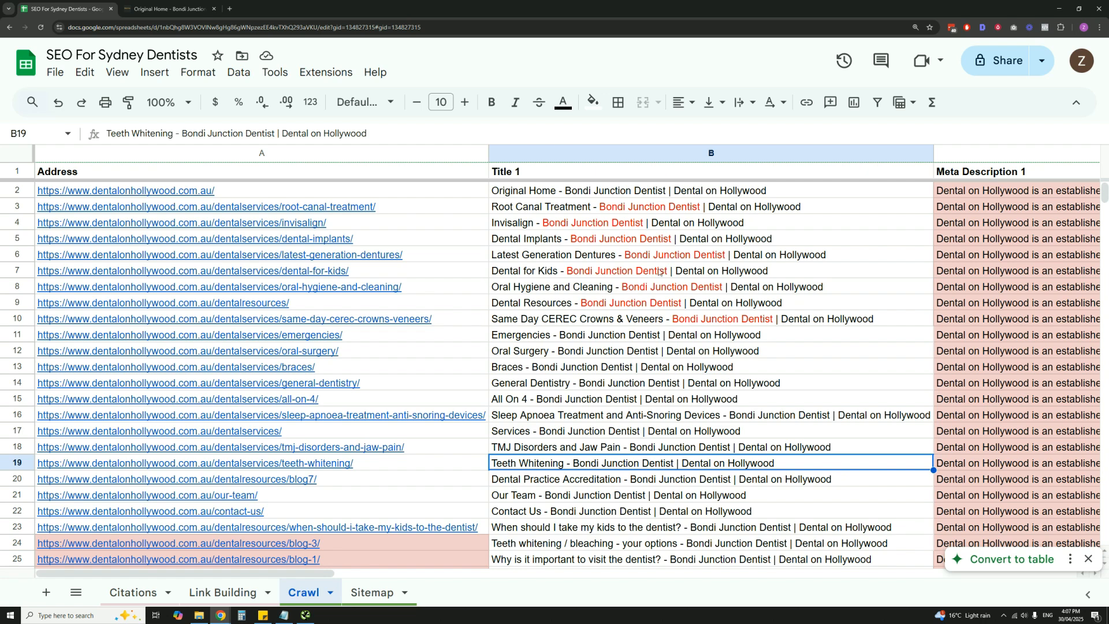
scroll(658, 298, down, 3)
scroll(658, 297, up, 3)
scroll(634, 210, down, 4)
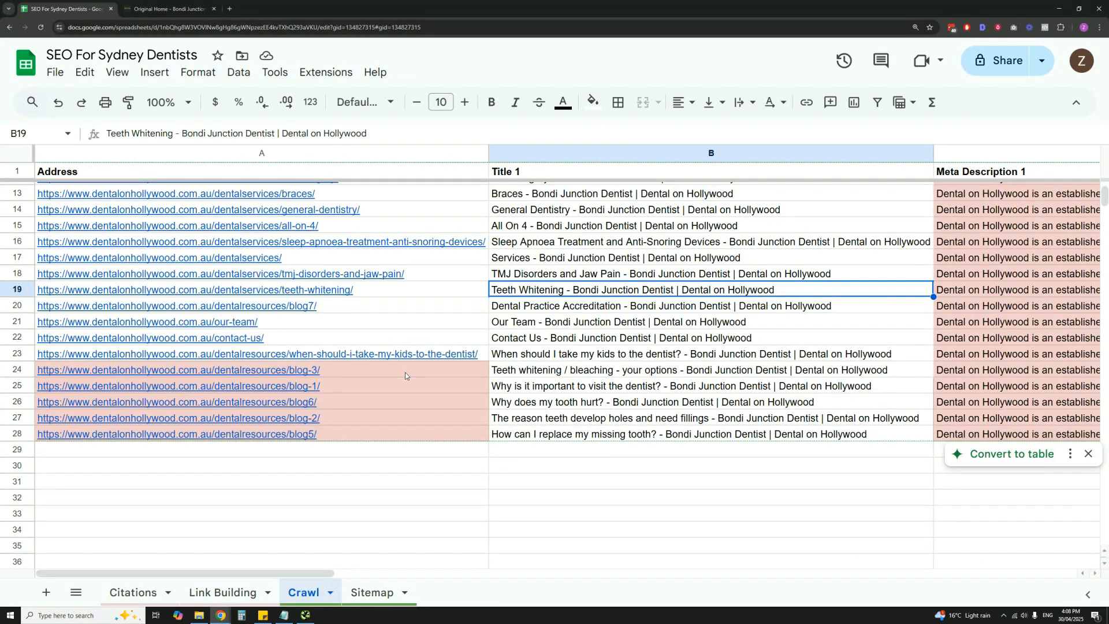
- Open the blog-3 address from row 24 in a new tab, check its title in the sheet, and return to the page
click(384, 369)
click(491, 374)
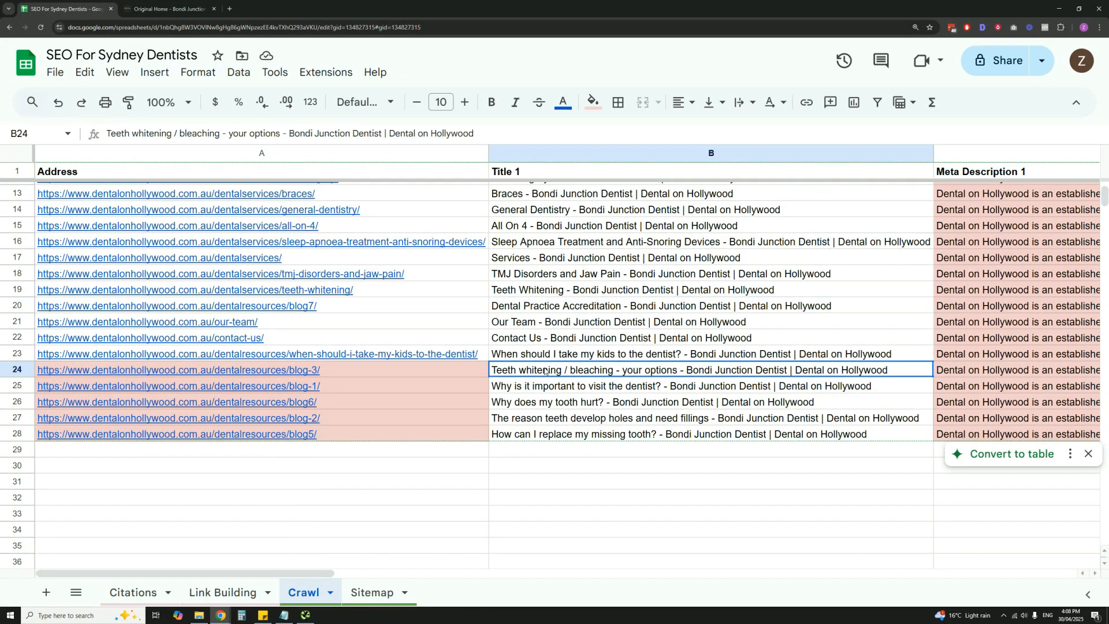
click(269, 371)
click(172, 397)
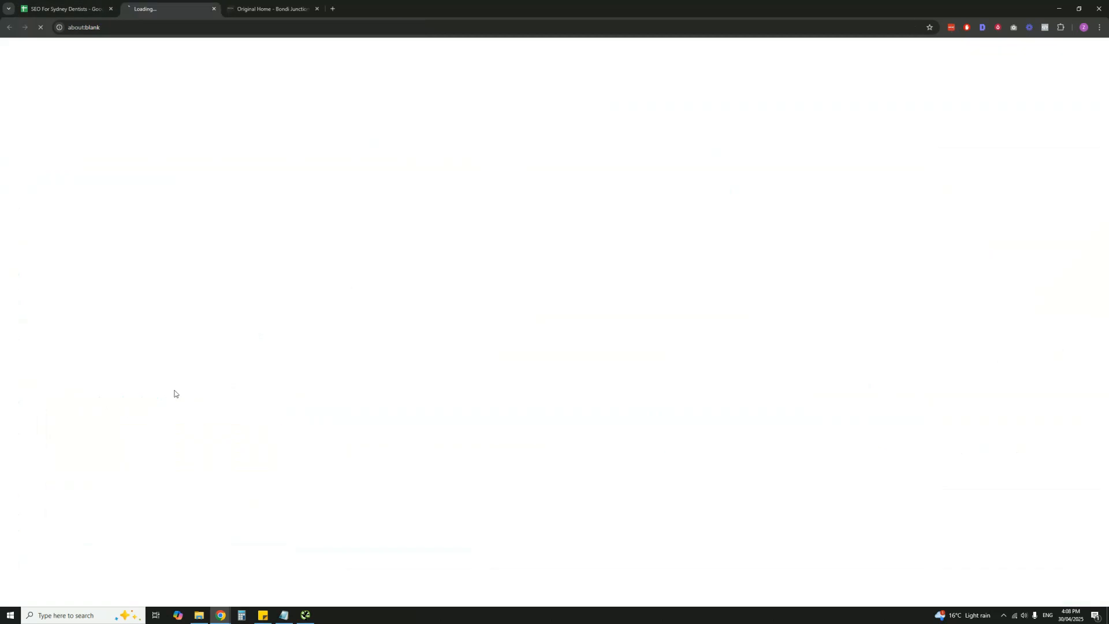
click(54, 8)
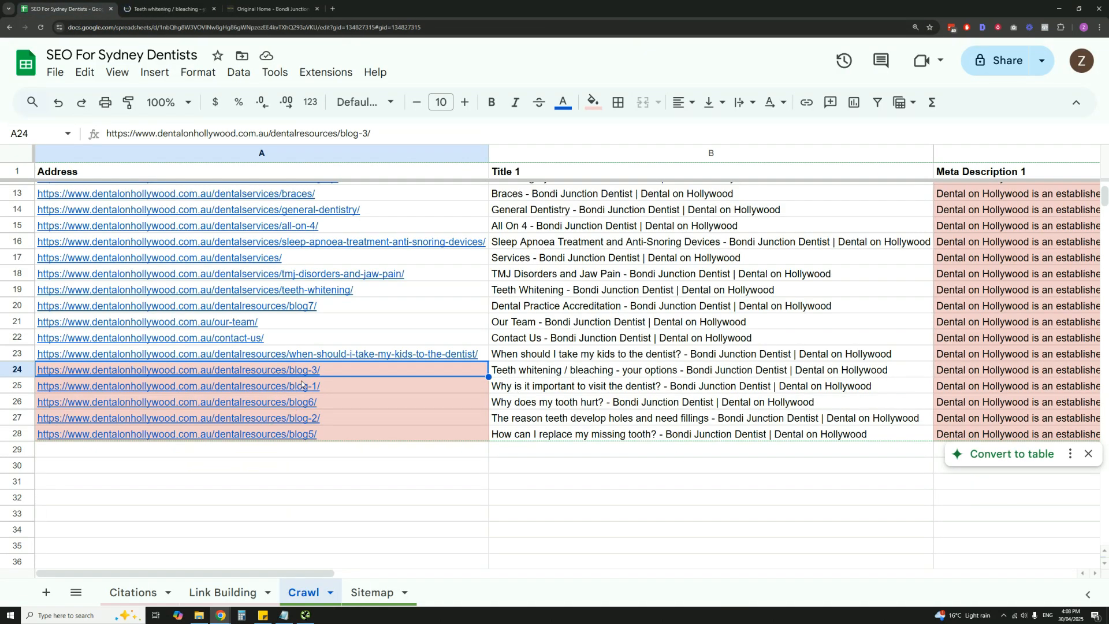
mouse_move(317, 378)
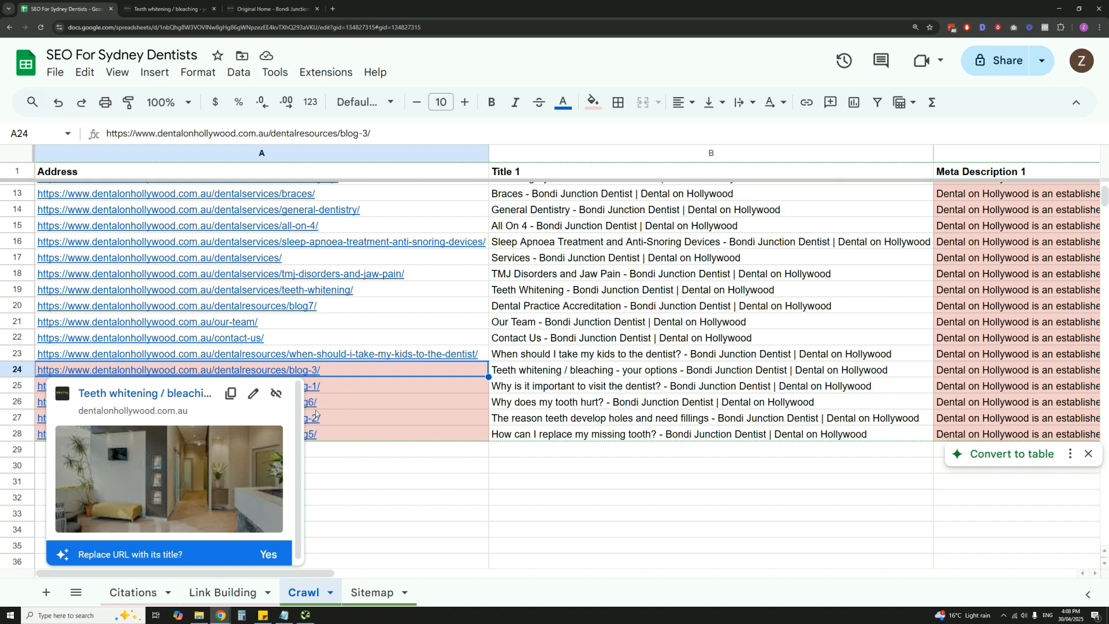
click(546, 371)
click(162, 5)
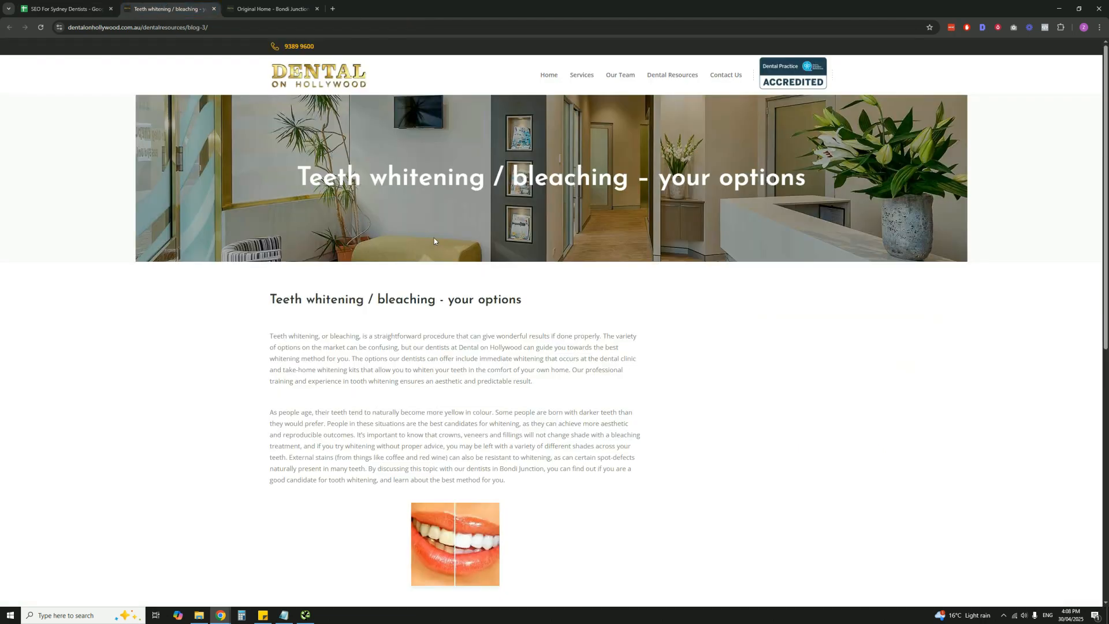
- Examine the heading, body text and layout of the "Teeth whitening / bleaching – your options" article
drag(303, 176, 733, 226)
click(733, 225)
scroll(628, 296, down, 6)
scroll(626, 296, down, 2)
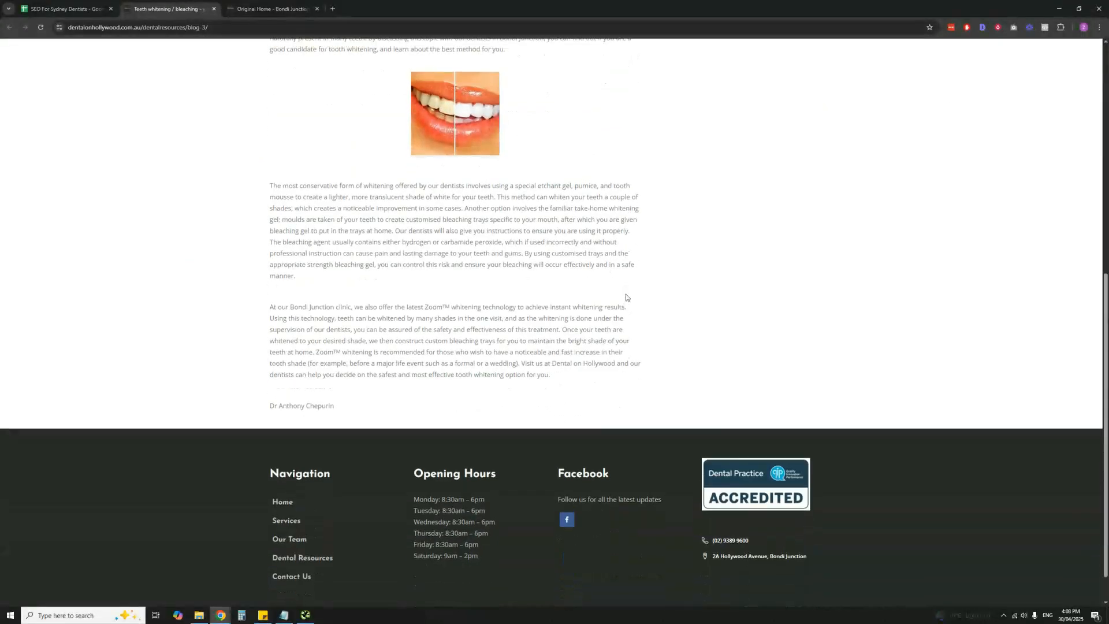
scroll(625, 296, up, 6)
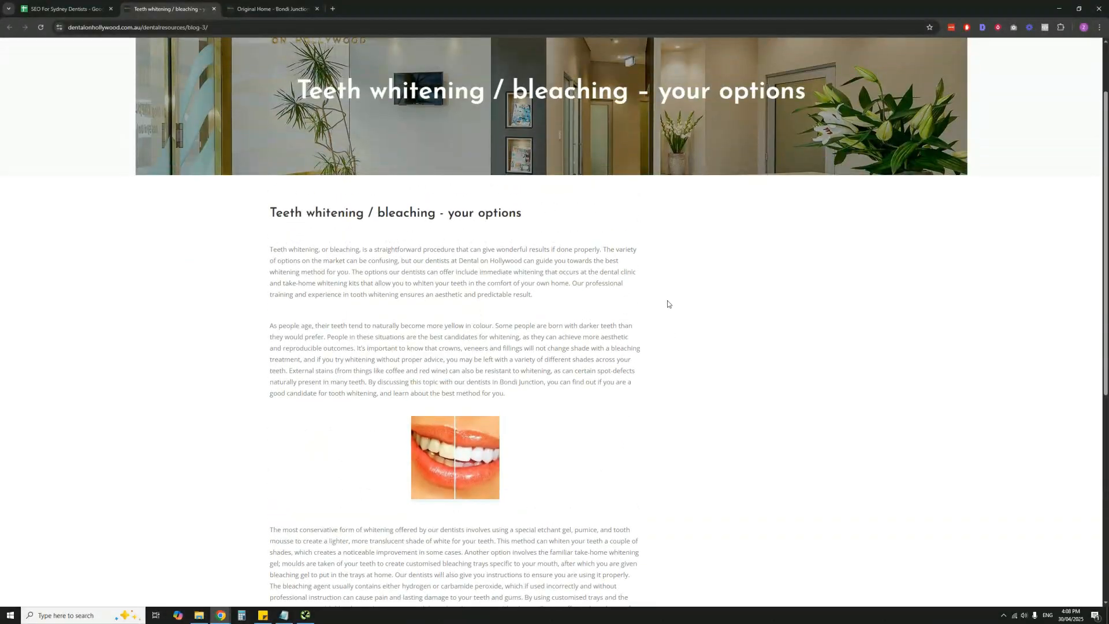
scroll(668, 272, down, 4)
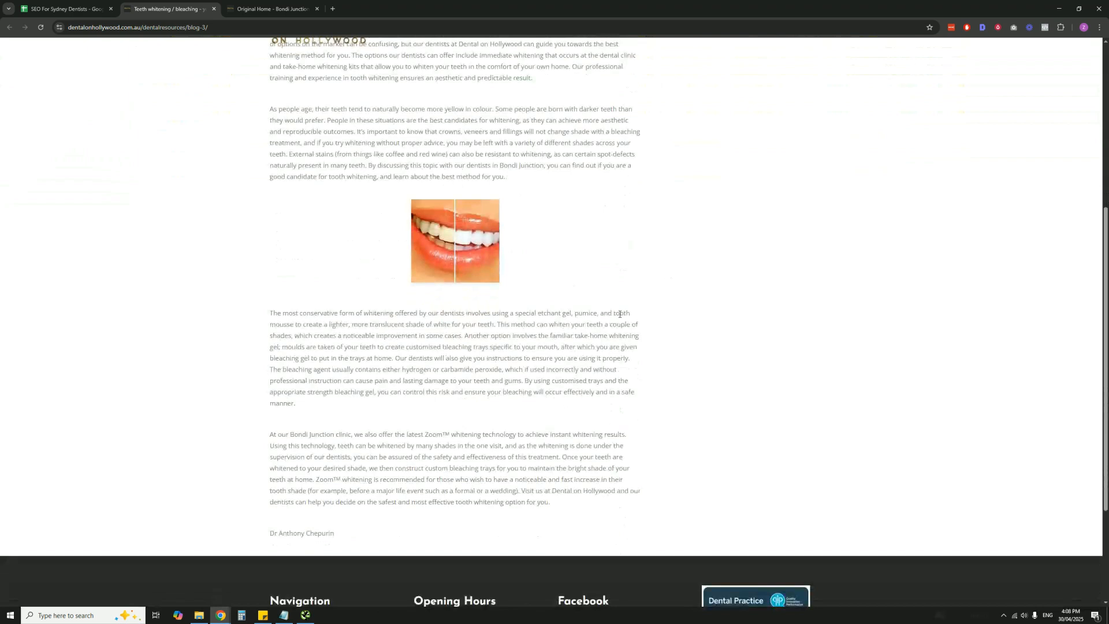
scroll(668, 275, up, 2)
scroll(543, 315, up, 2)
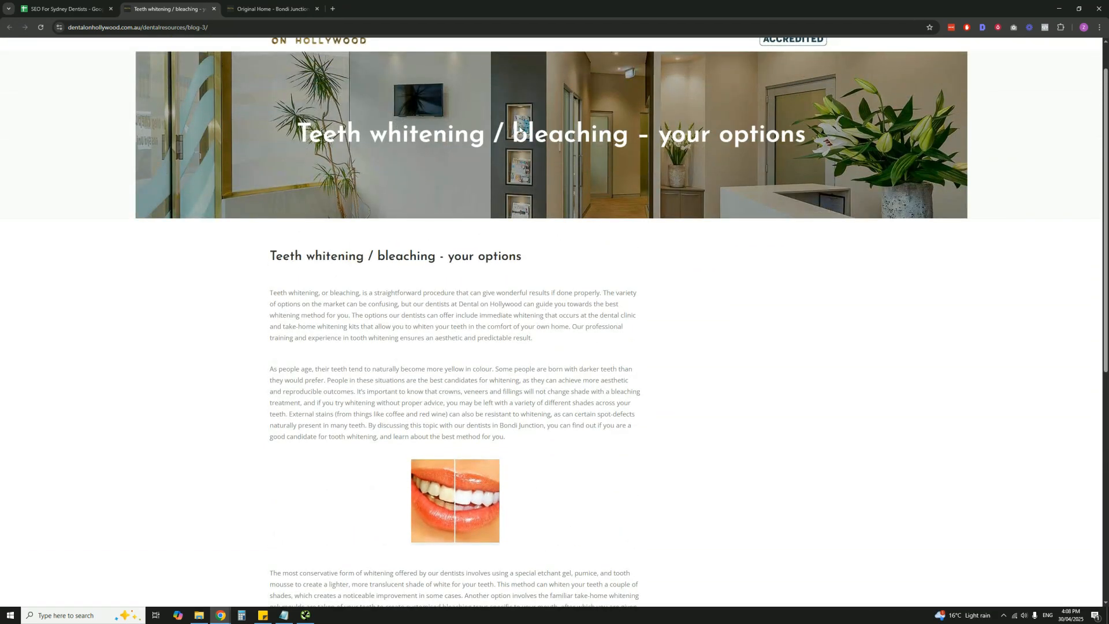
scroll(506, 345, up, 1)
scroll(516, 344, down, 5)
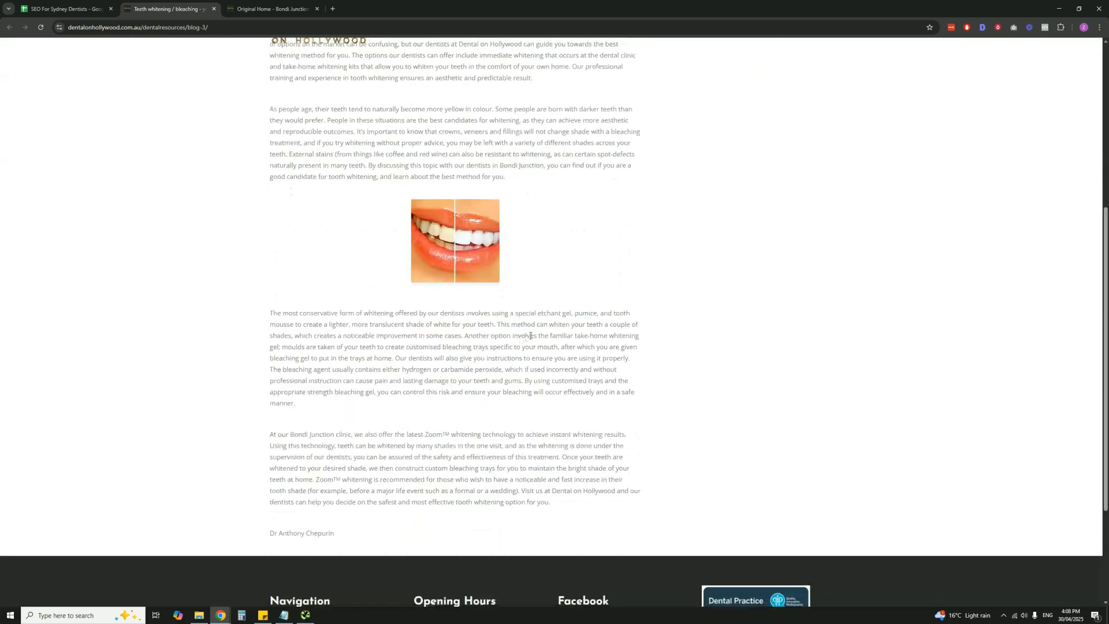
scroll(549, 348, up, 5)
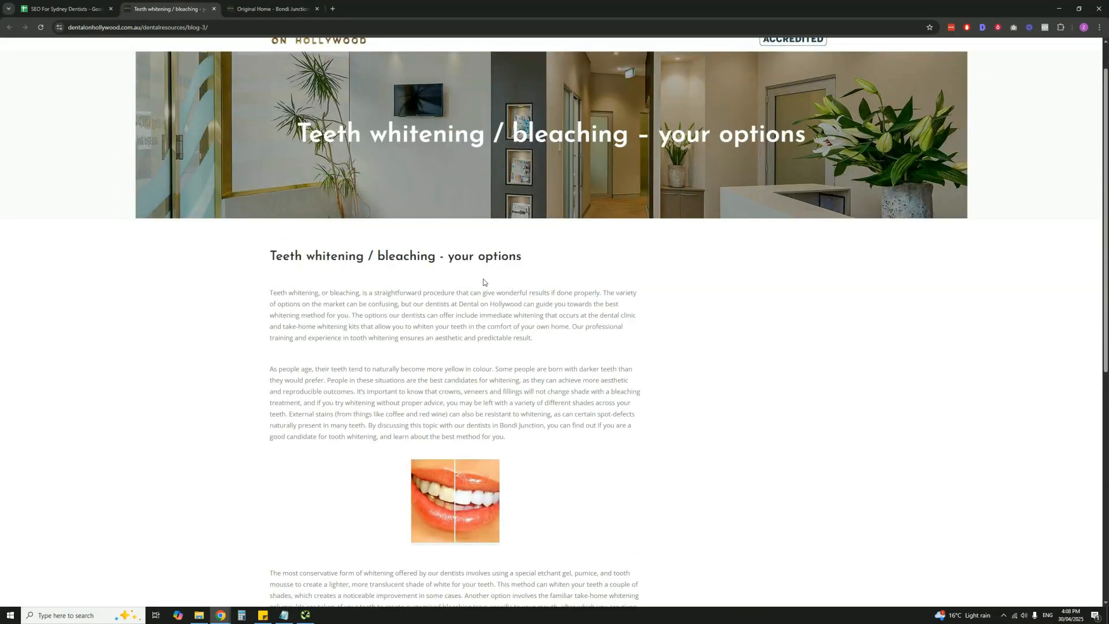
scroll(483, 283, up, 1)
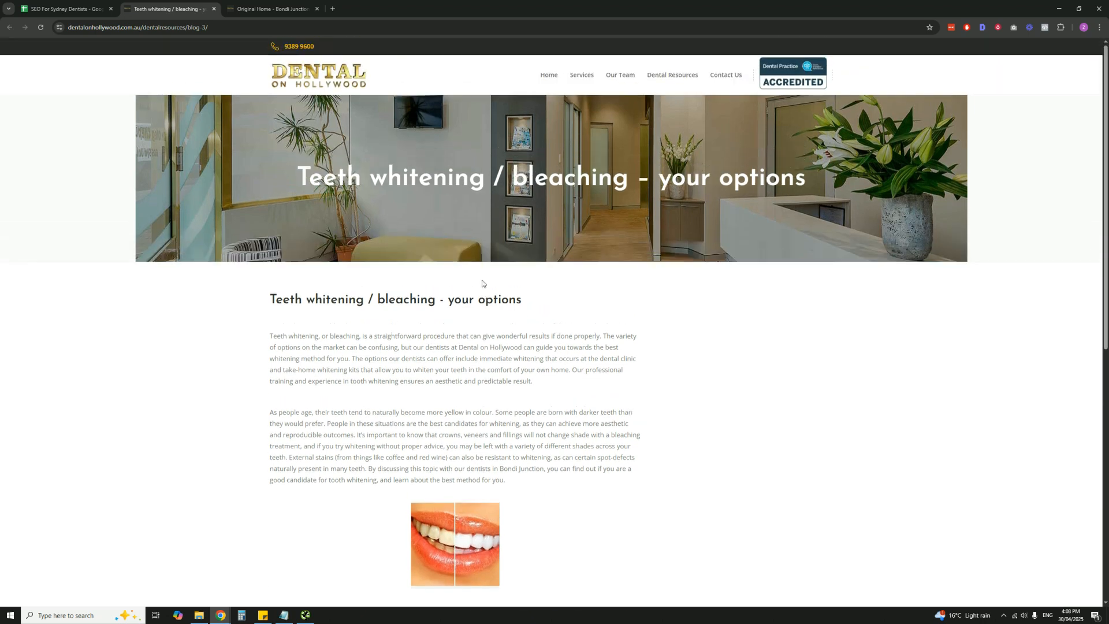
scroll(493, 265, down, 2)
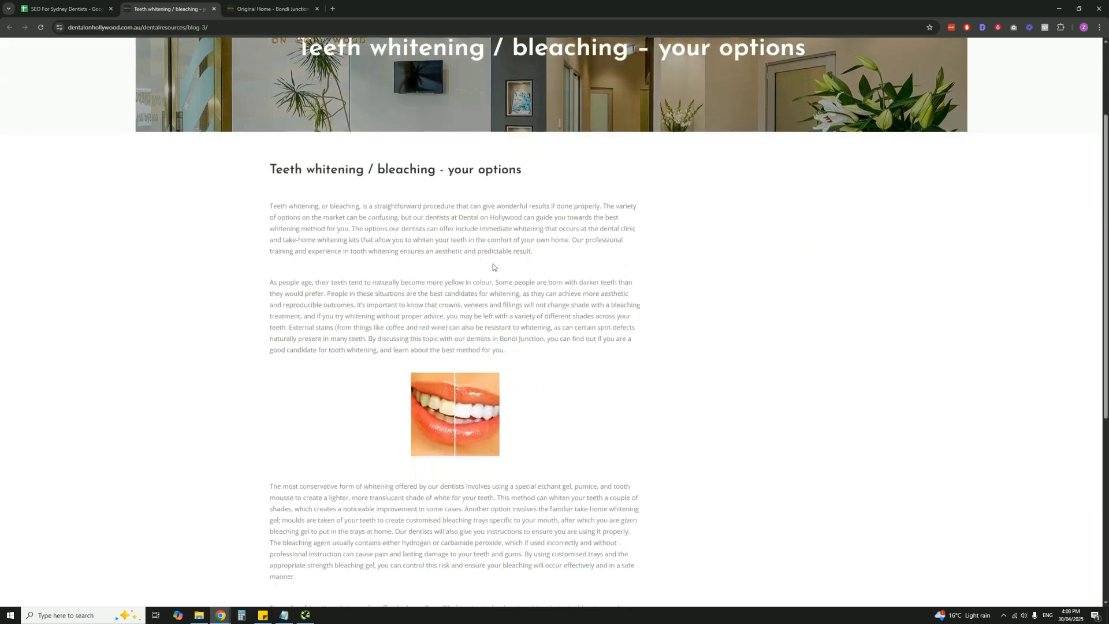
scroll(494, 267, up, 2)
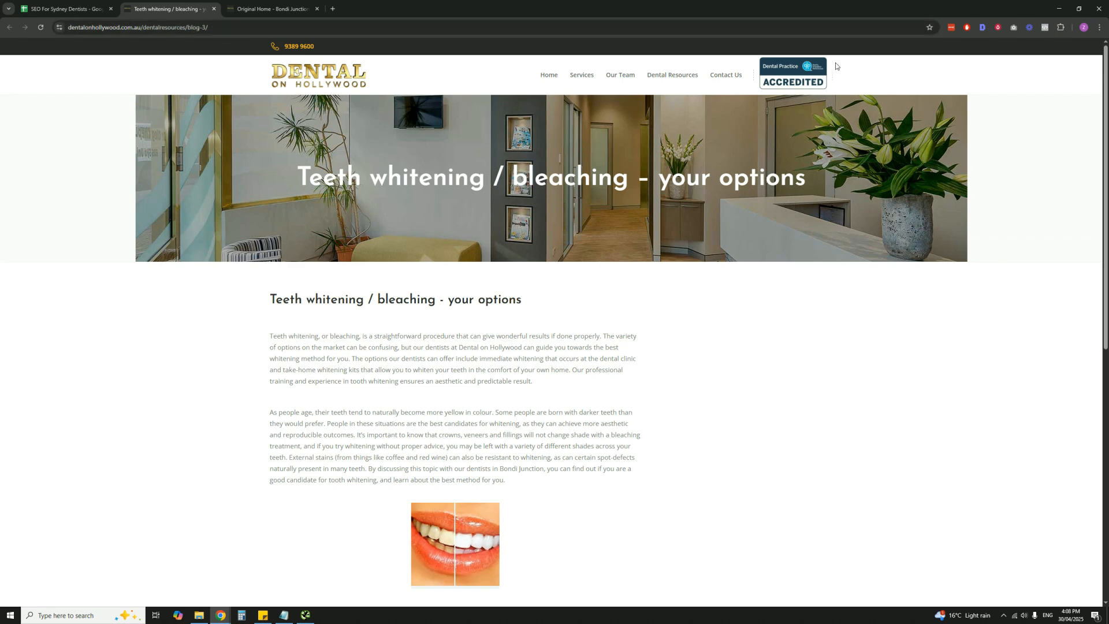
scroll(425, 122, down, 2)
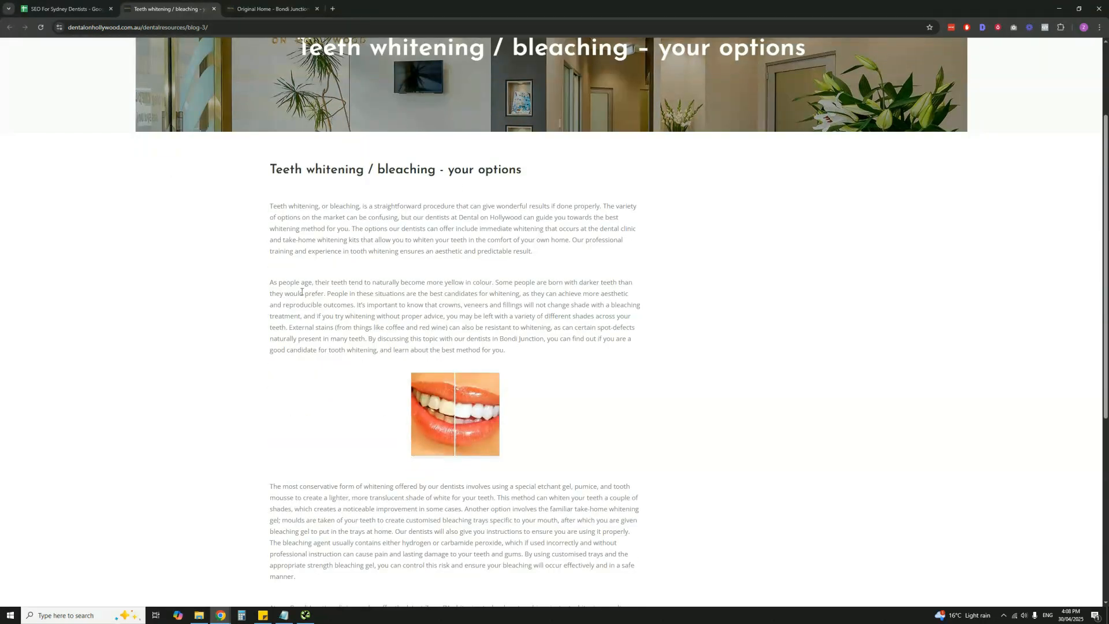
- Return to the Crawl sheet and open the blog-2 address from row 27 in a new tab
click(61, 9)
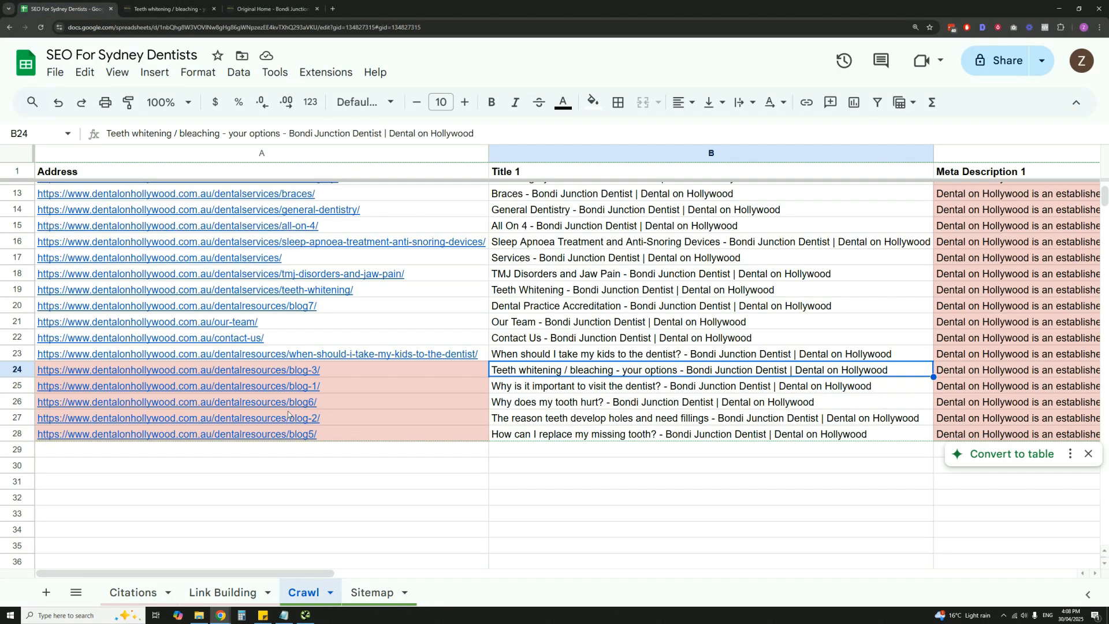
click(263, 421)
click(182, 440)
- Go back to the teeth whitening article and reread its heading and paragraphs
key(ctrl+Tab)
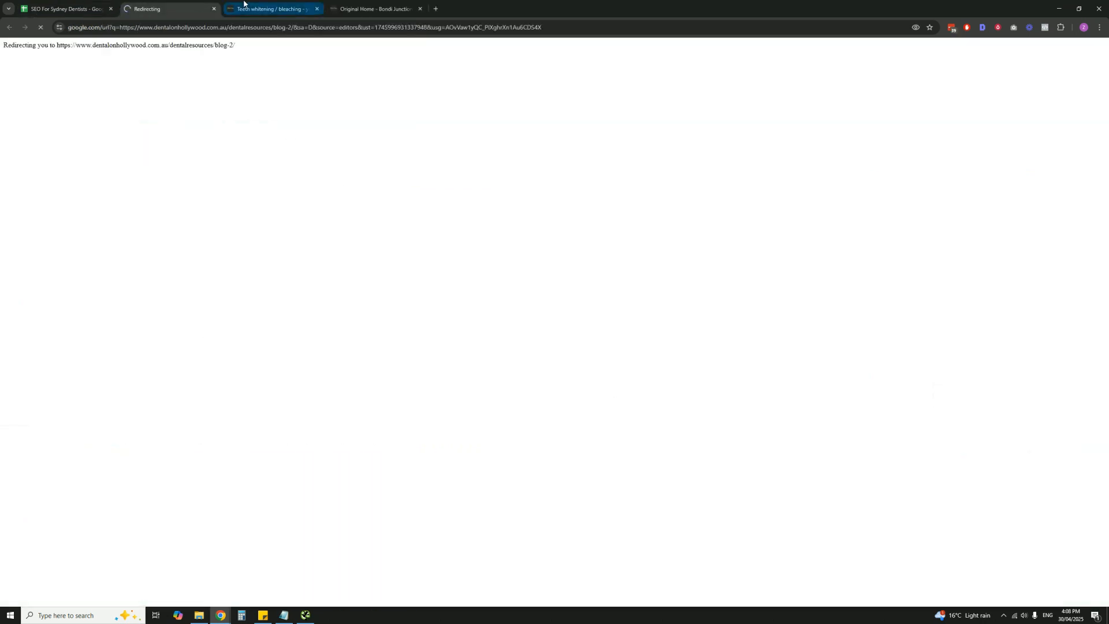
scroll(302, 332, down, 1)
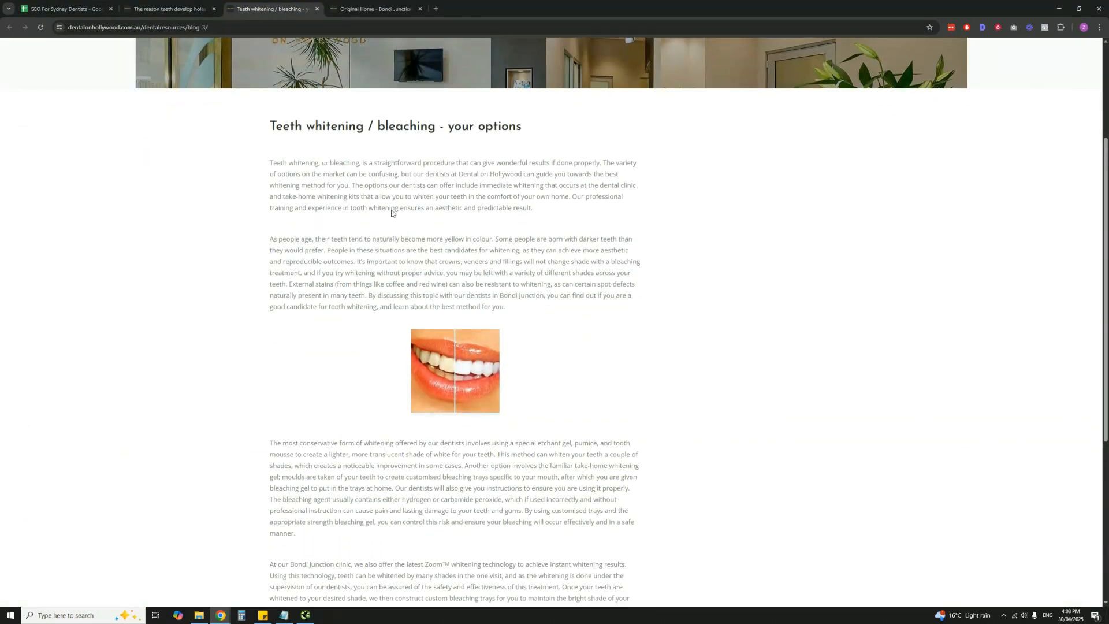
scroll(529, 163, down, 3)
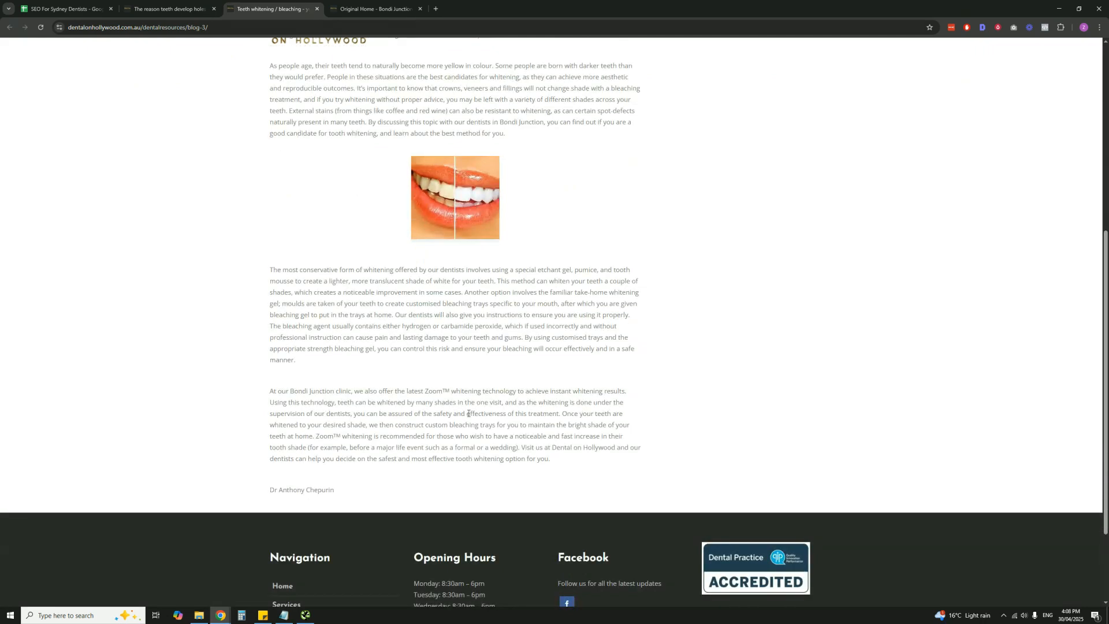
scroll(453, 362, up, 2)
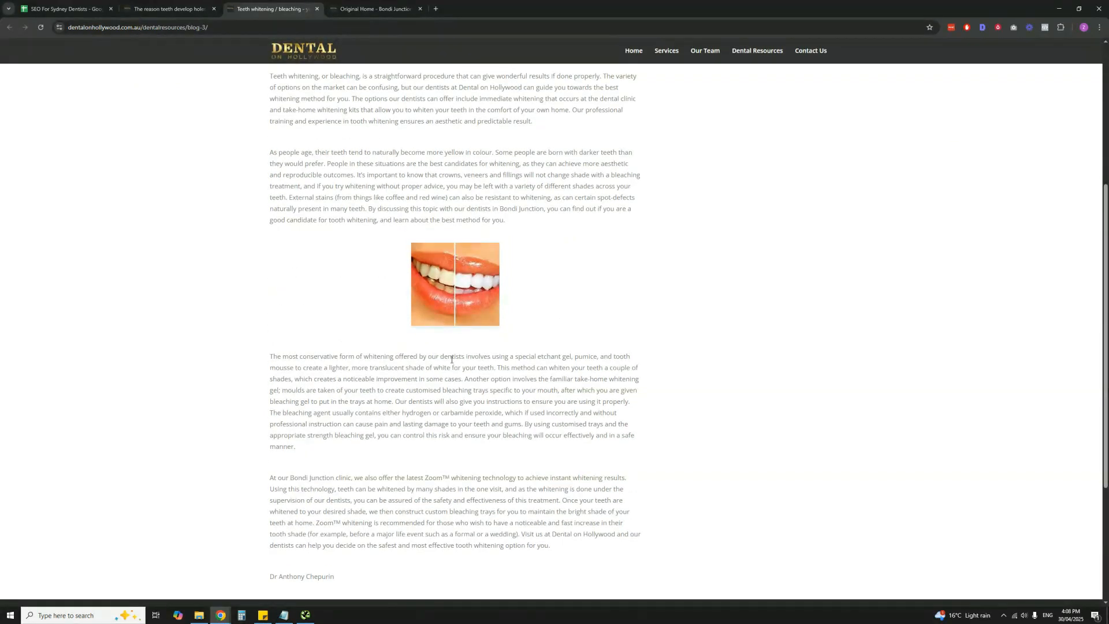
scroll(451, 360, up, 1)
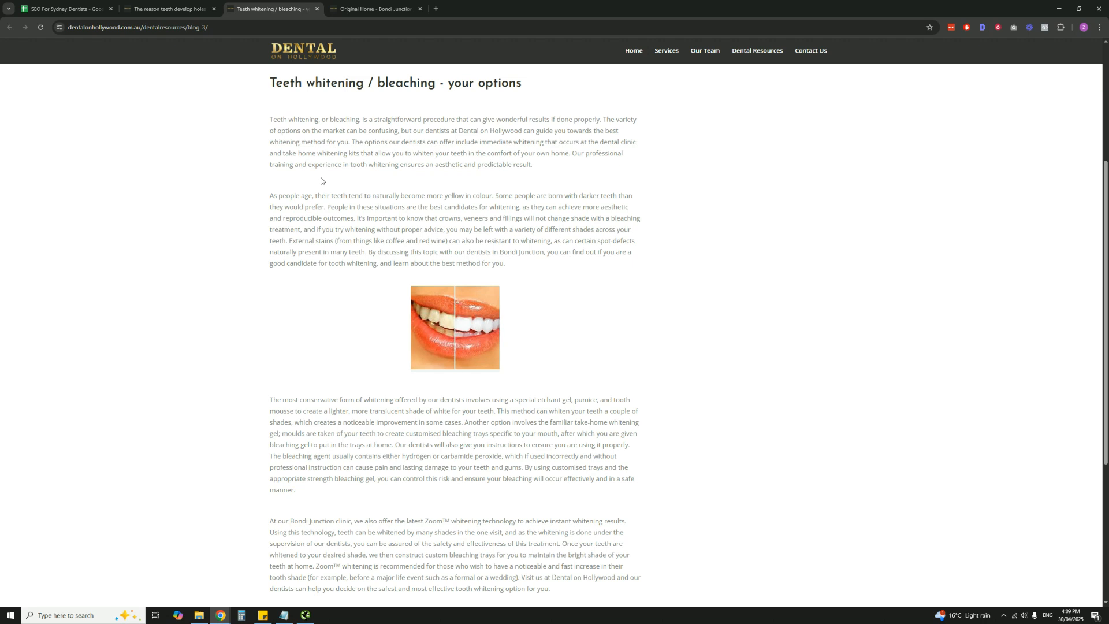
scroll(321, 181, up, 2)
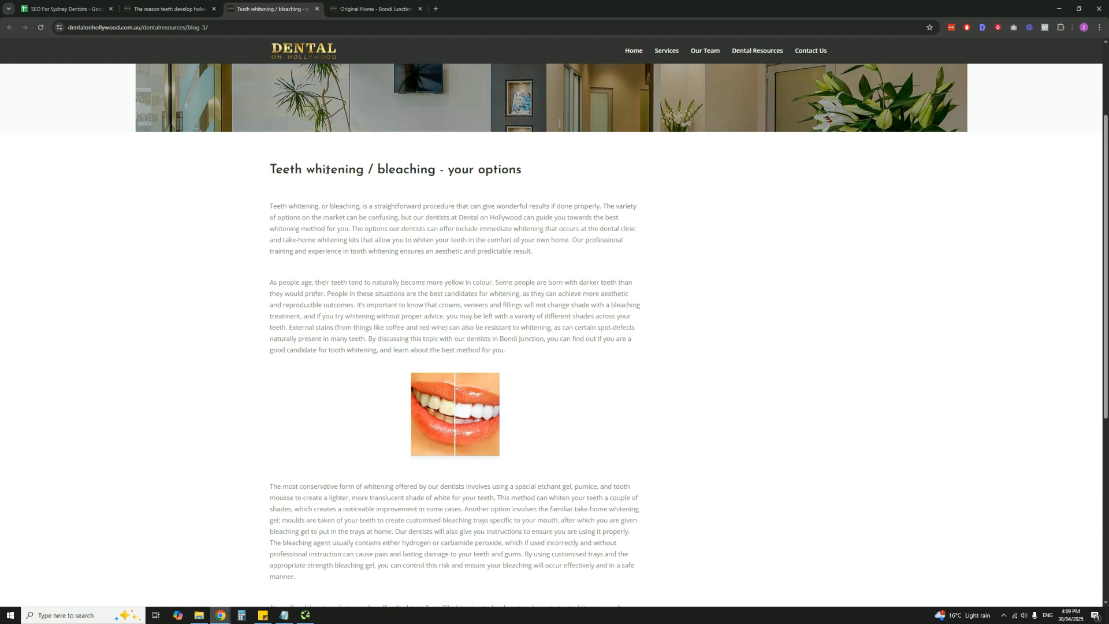
scroll(327, 162, down, 2)
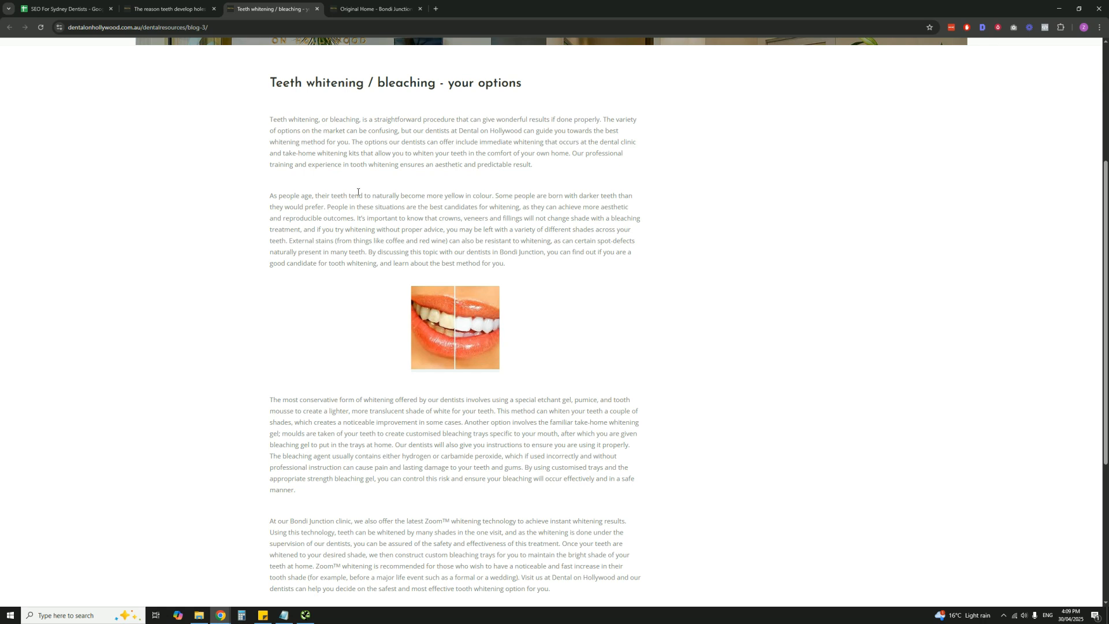
- Read through the "The reason teeth develop holes and need fillings" article down to its footer
click(168, 9)
scroll(291, 159, down, 2)
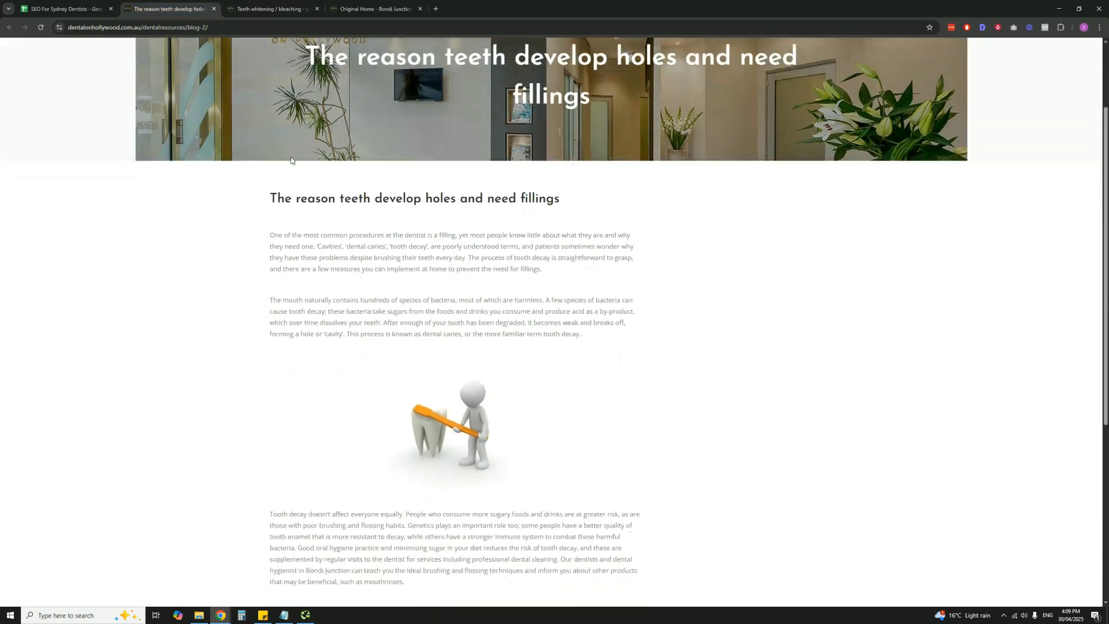
scroll(290, 160, down, 2)
scroll(527, 349, down, 2)
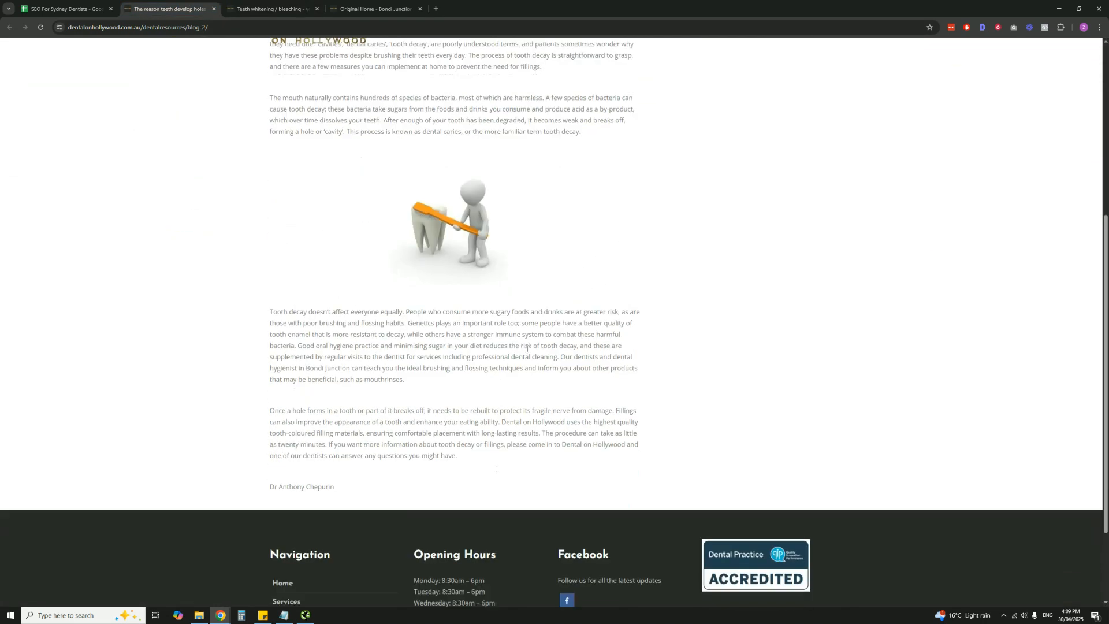
- Return to the Crawl sheet and close the tabs of both blog articles
click(63, 9)
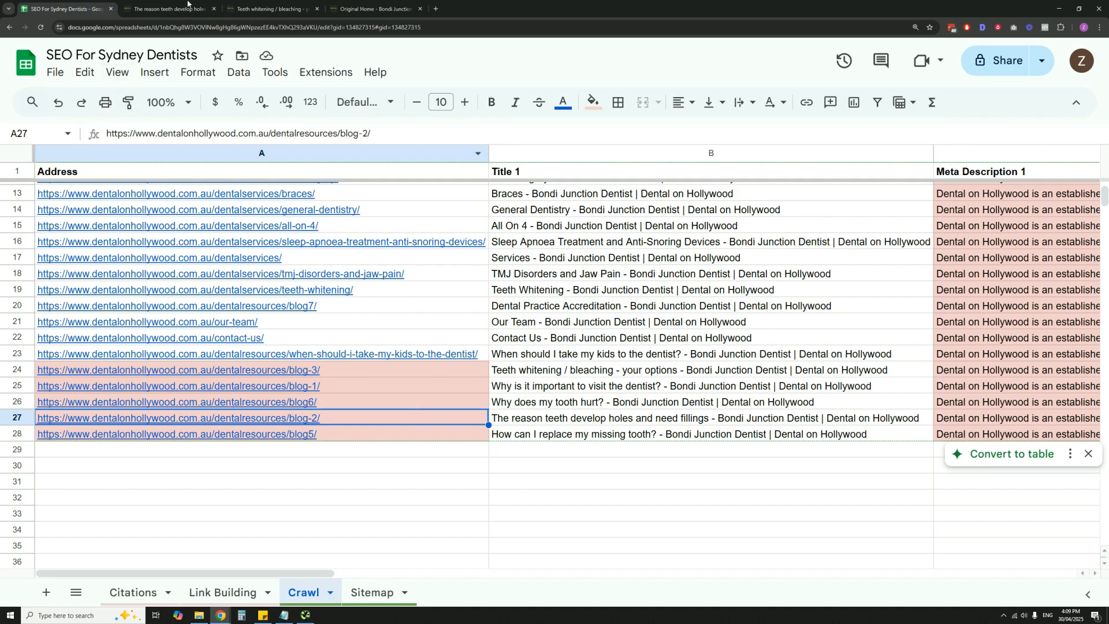
click(214, 8)
click(214, 9)
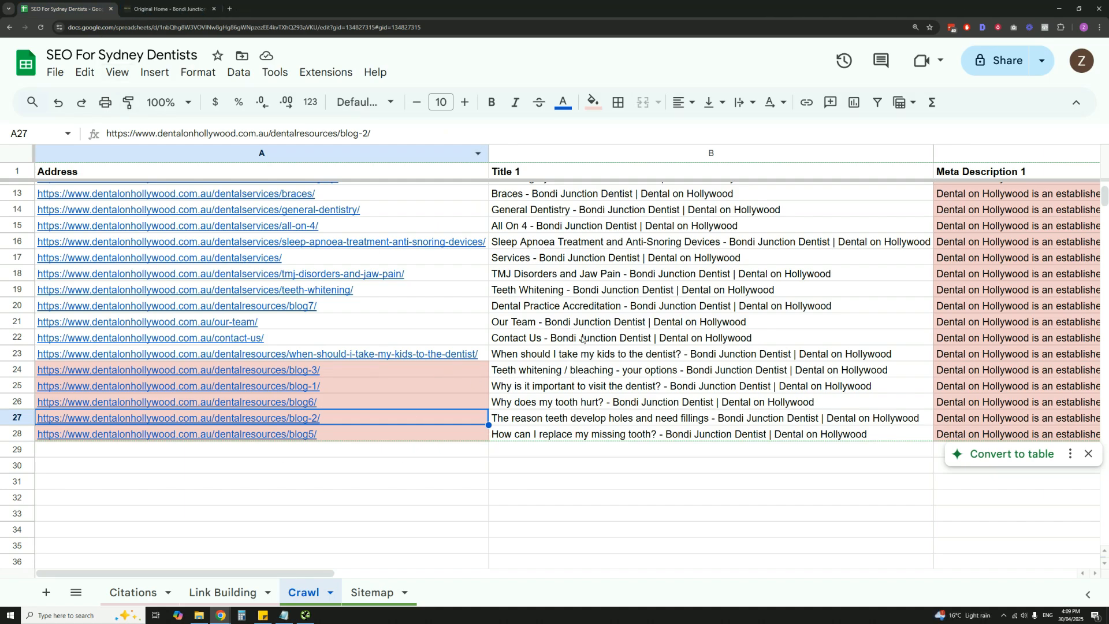
- Examine the Meta Description 1 column on the Crawl sheet, selecting the entries in C2:C21
click(595, 372)
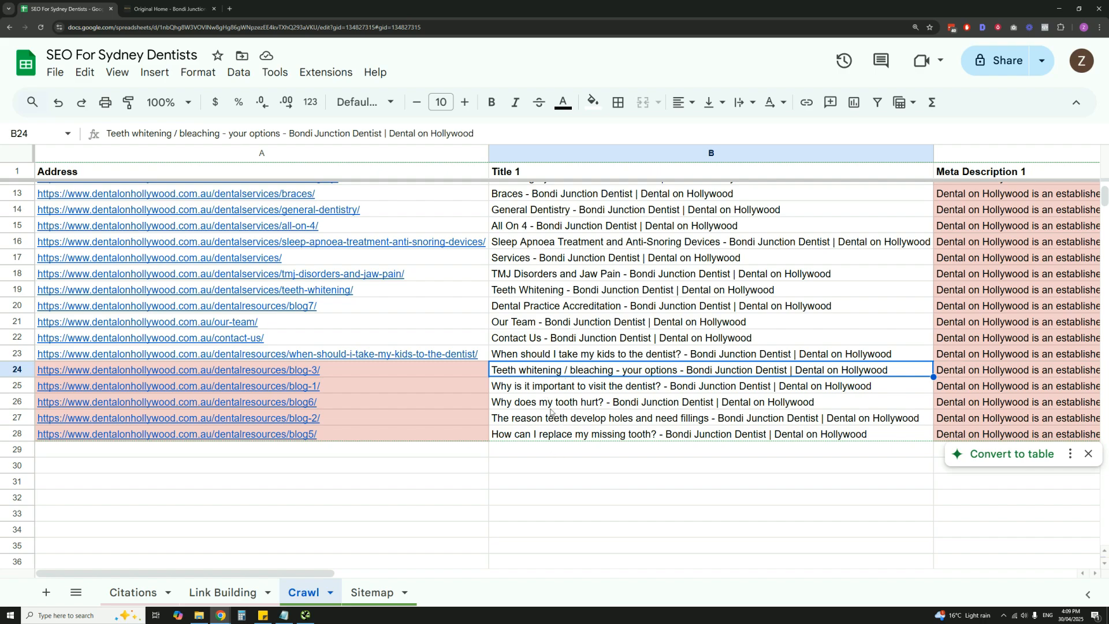
scroll(571, 413, up, 5)
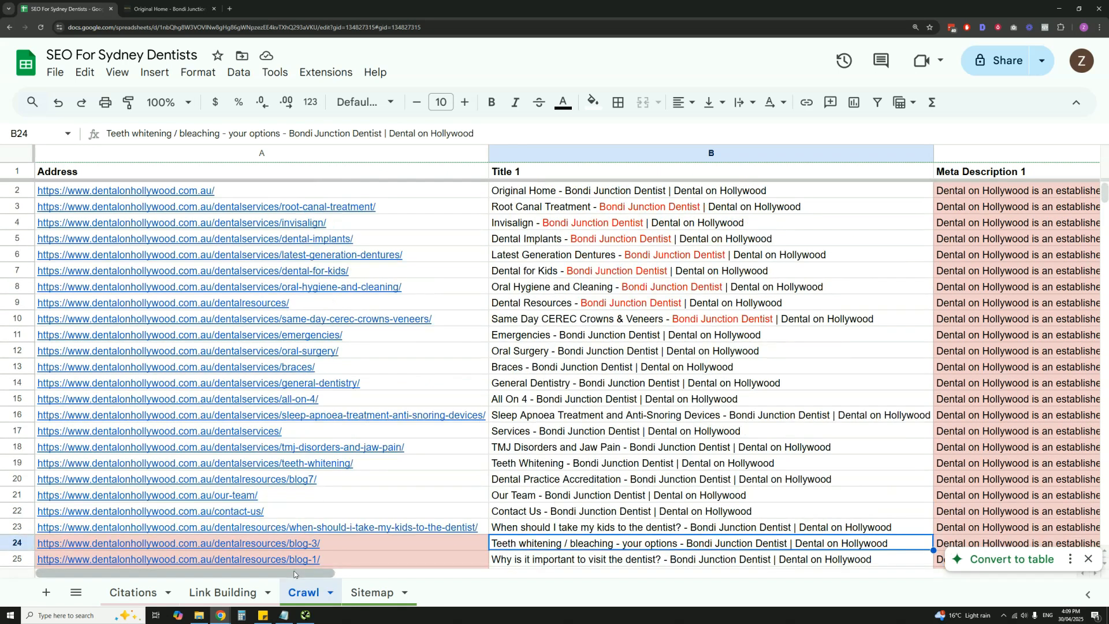
drag(295, 572, 477, 561)
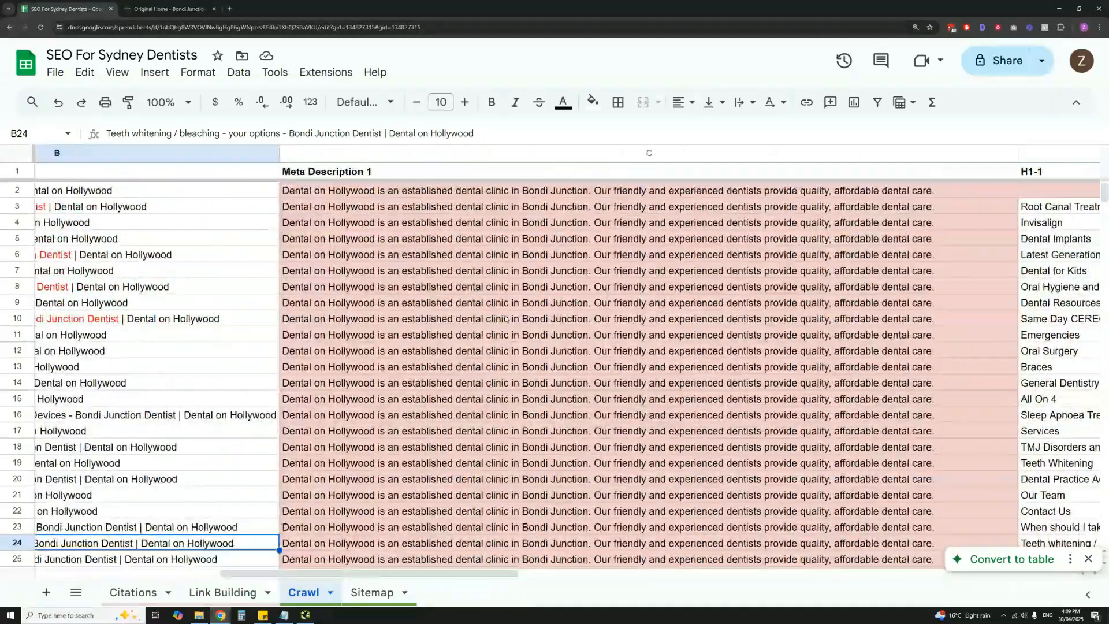
scroll(458, 291, down, 1)
scroll(458, 292, down, 1)
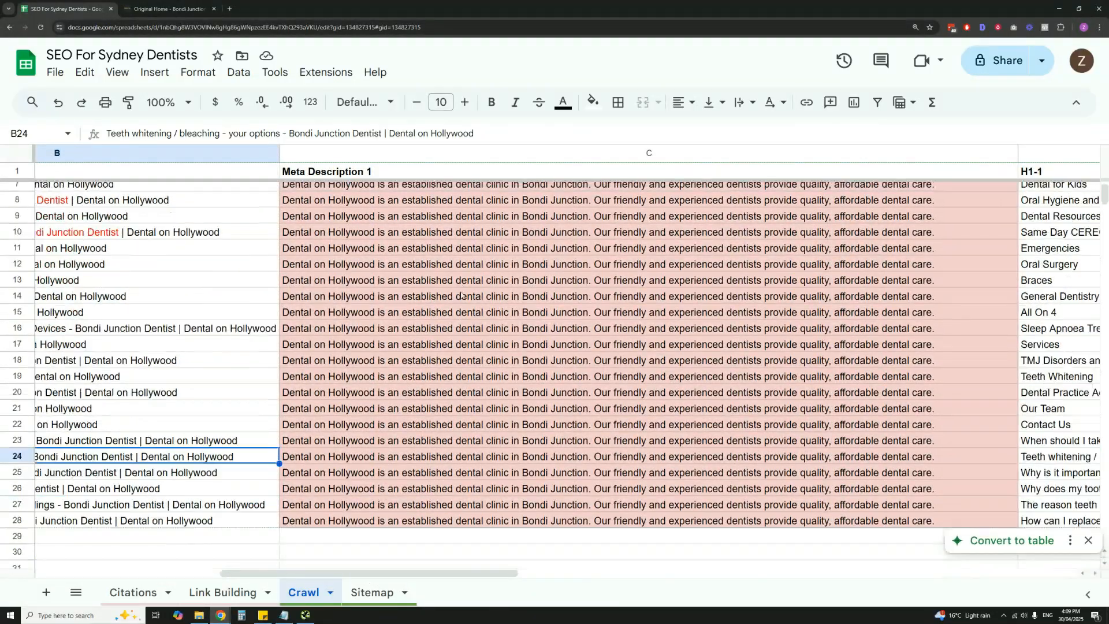
scroll(439, 242, up, 2)
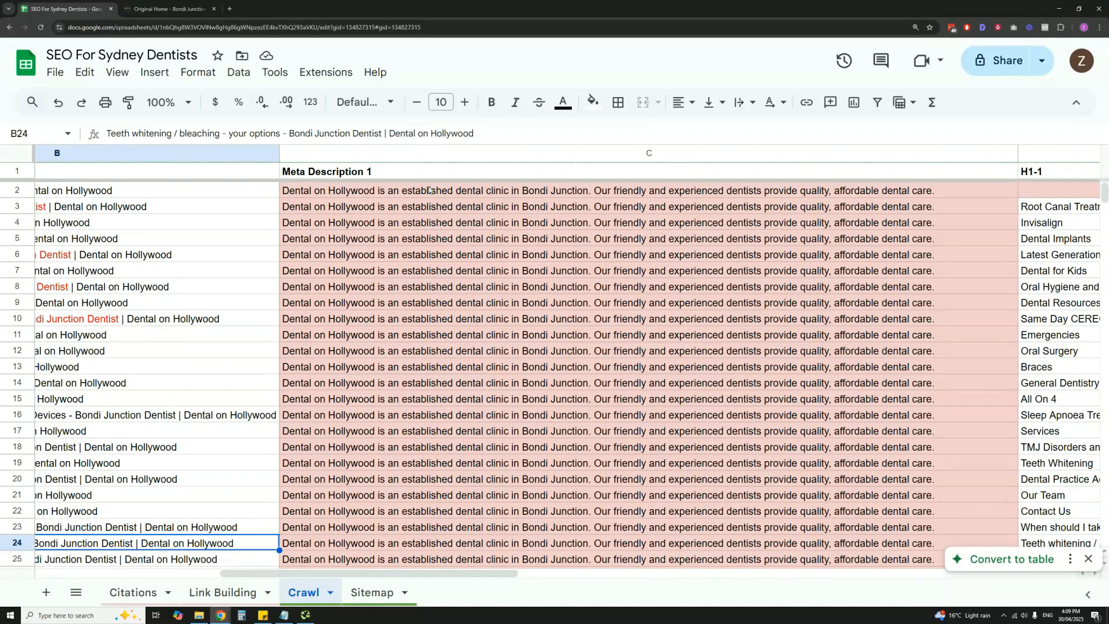
drag(429, 190, 456, 495)
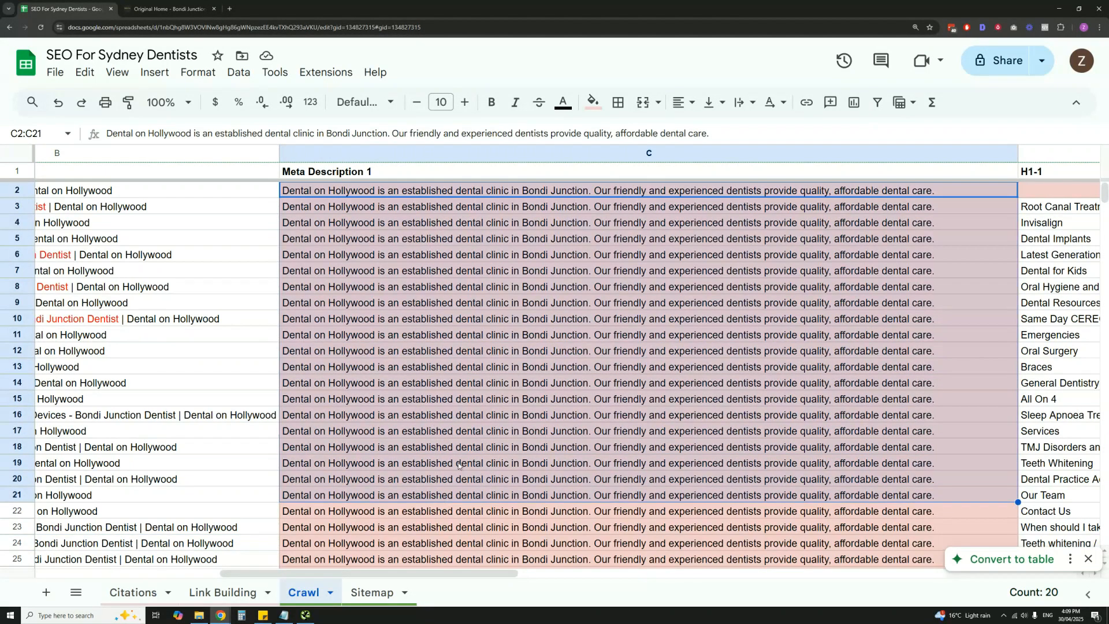
click(491, 399)
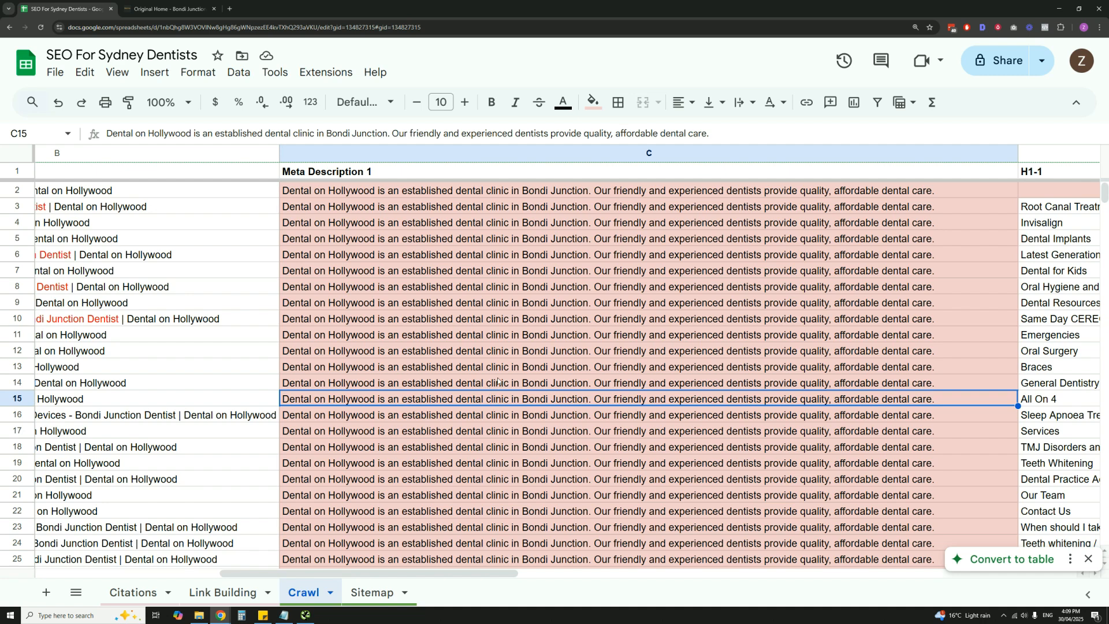
- Recheck the meta descriptions down to row 28 and select the range C3:C28 to compare them
scroll(497, 383, down, 3)
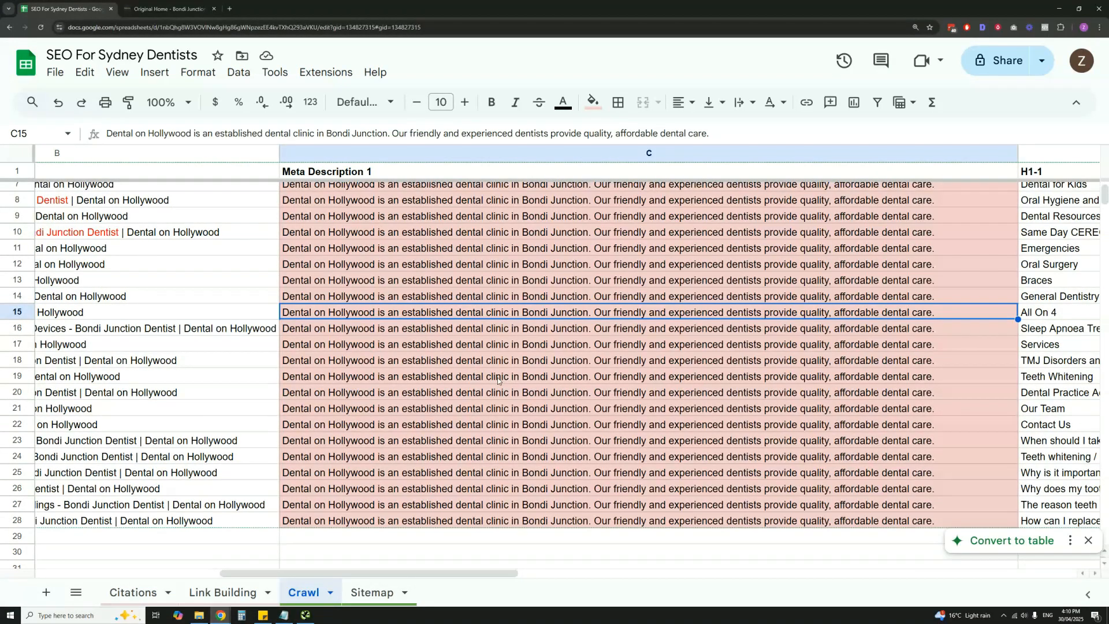
scroll(497, 379, up, 3)
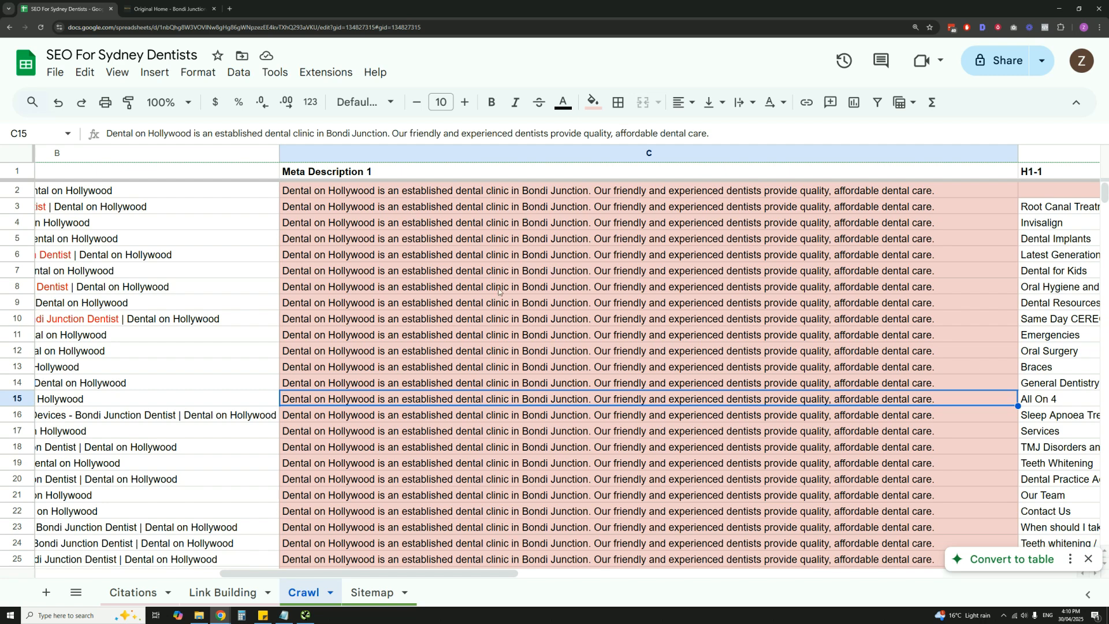
scroll(499, 291, down, 1)
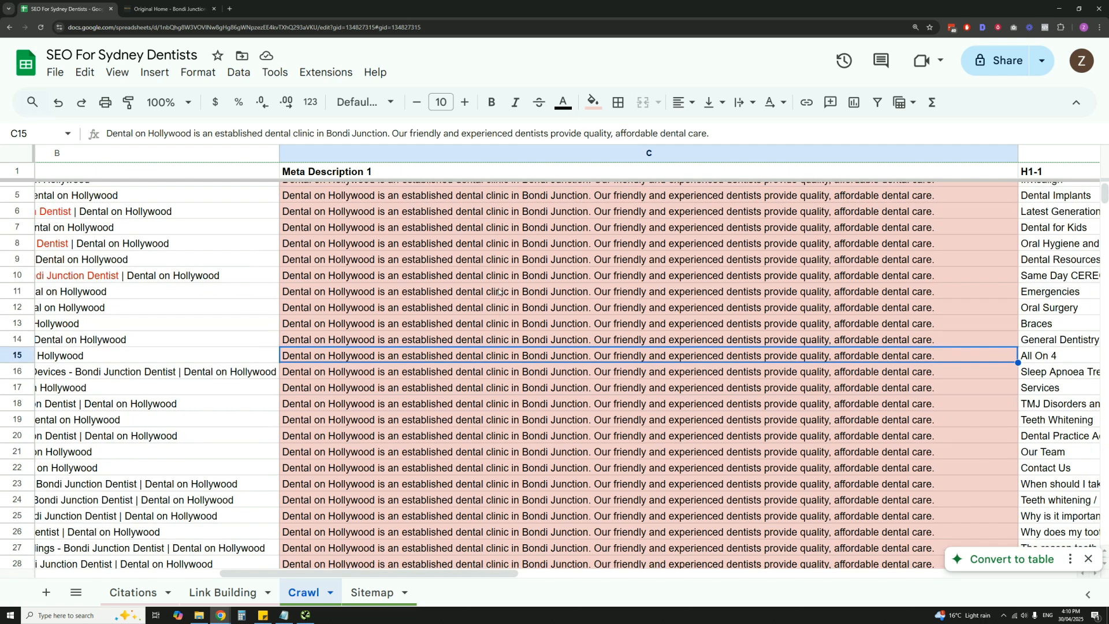
scroll(498, 291, down, 1)
drag(530, 523, 527, 208)
scroll(537, 437, up, 2)
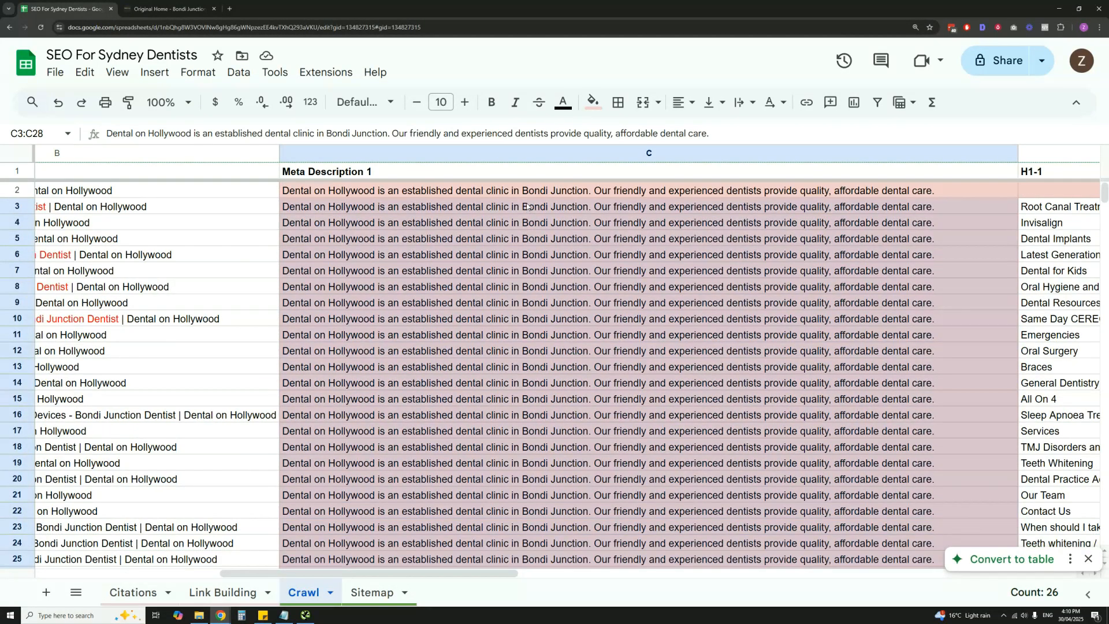
click(527, 243)
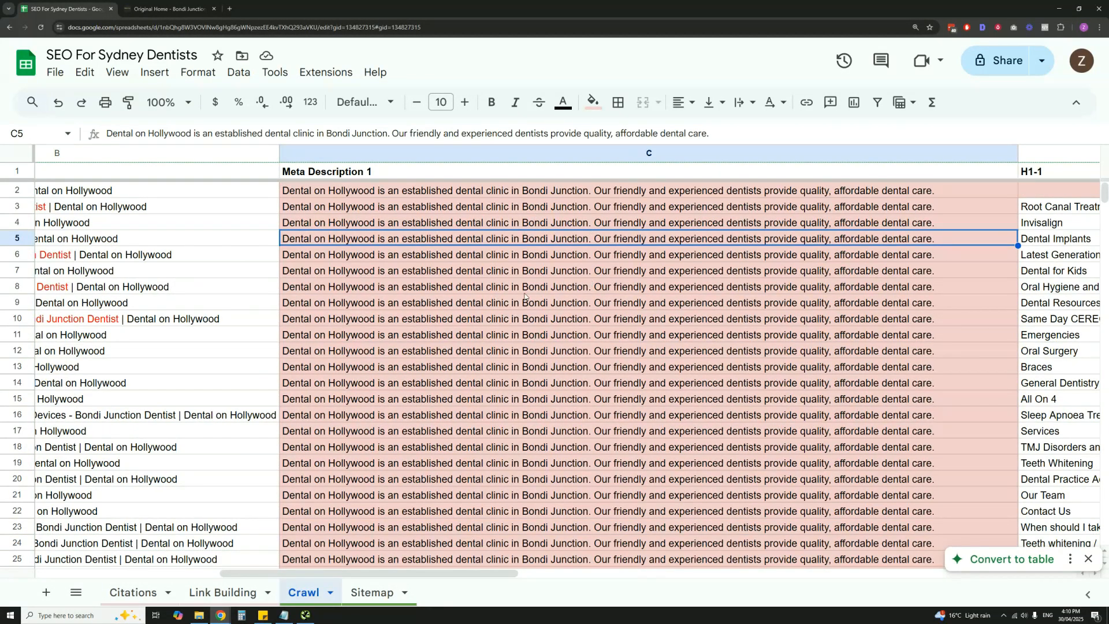
- Review the H1-1 column for every crawled page, starting with the homepage's cell D2
drag(507, 577, 602, 578)
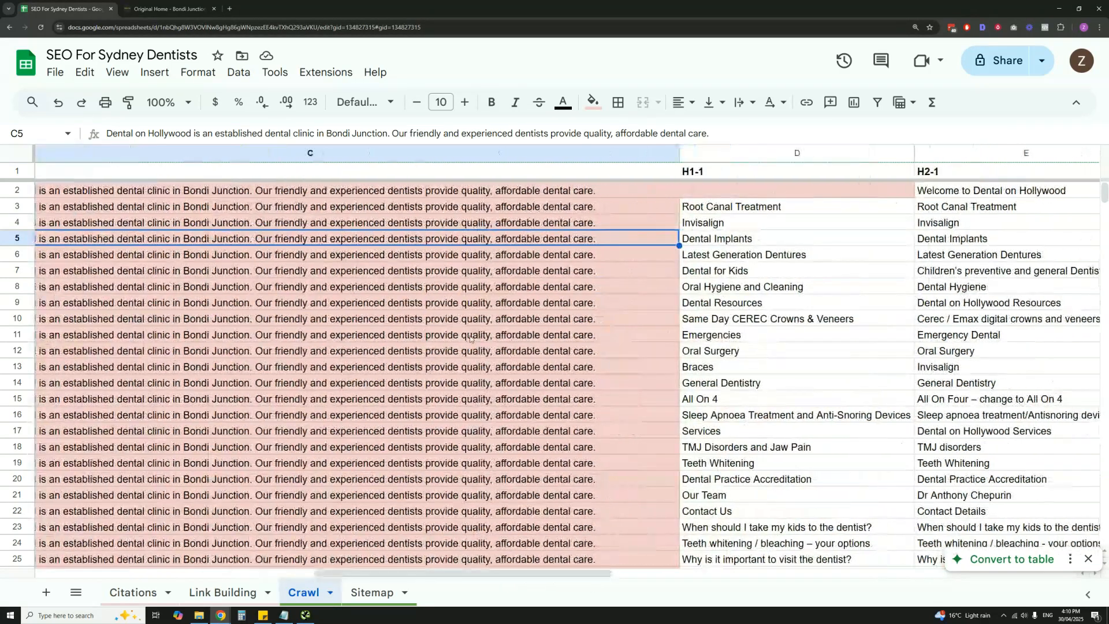
click(840, 191)
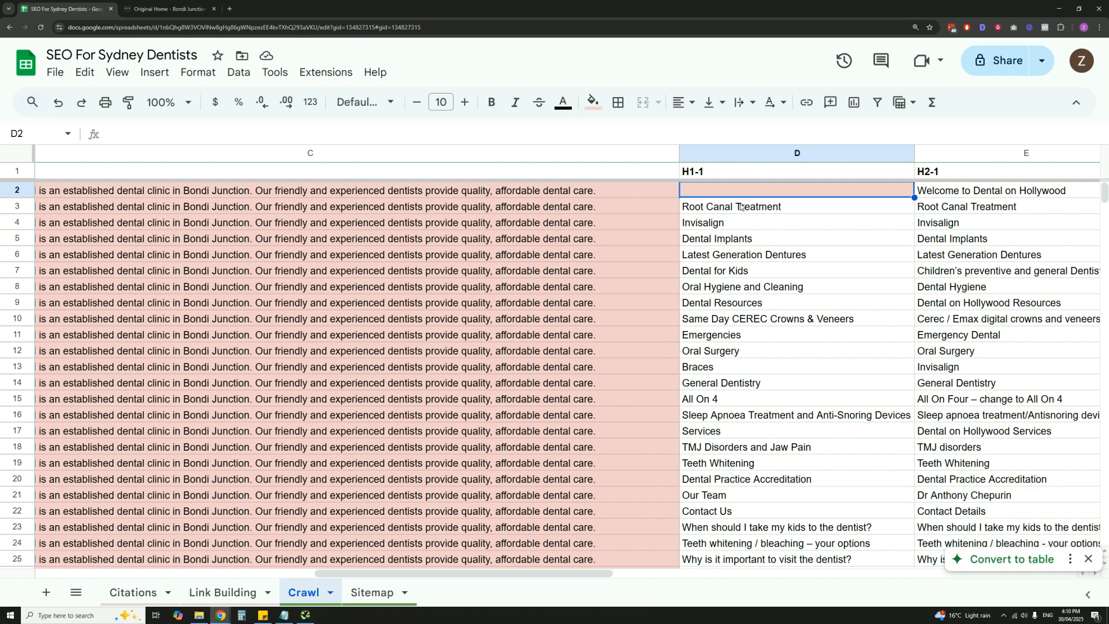
scroll(744, 337, down, 3)
scroll(744, 337, up, 3)
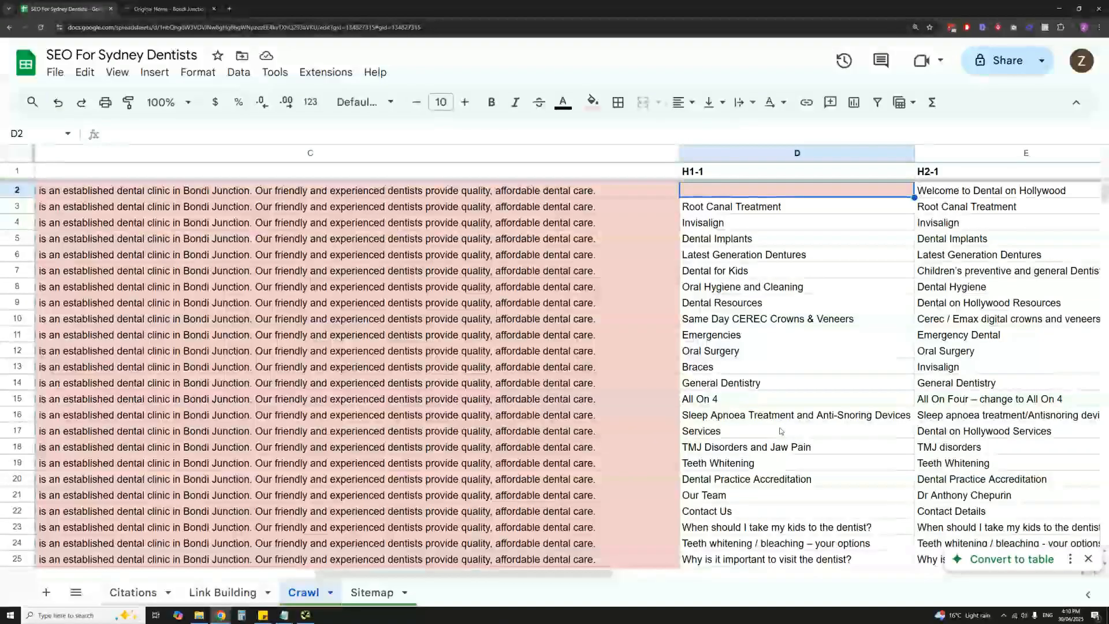
- Open the Sitemap sheet and review the "dentist bondi junction" and "emergency dentist bondi junction" entries in the Keyword column
scroll(744, 337, left, 5)
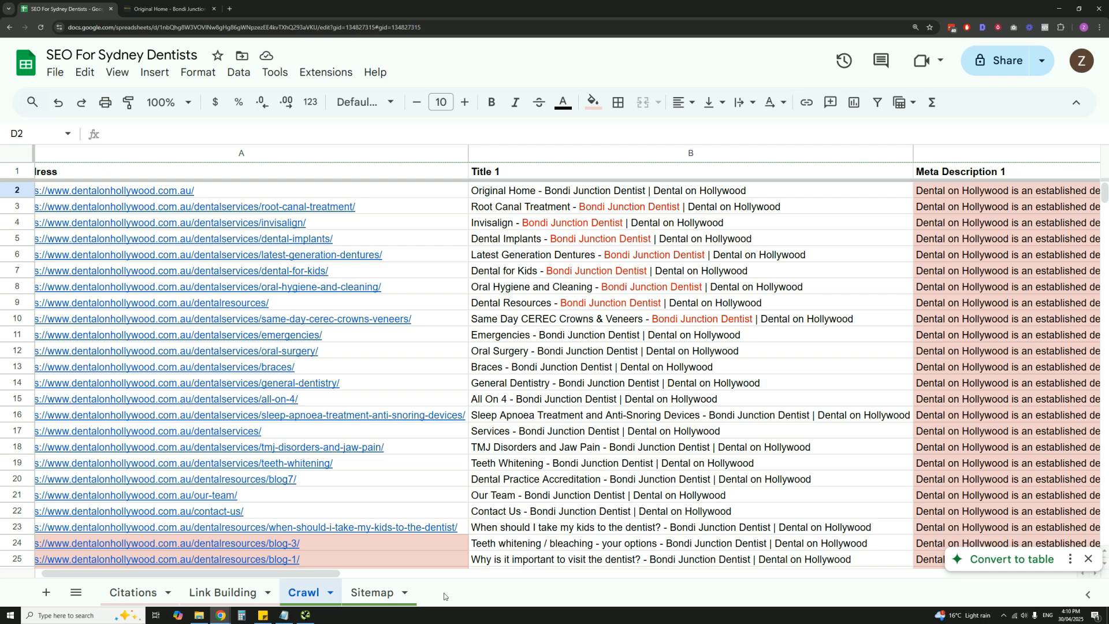
click(373, 595)
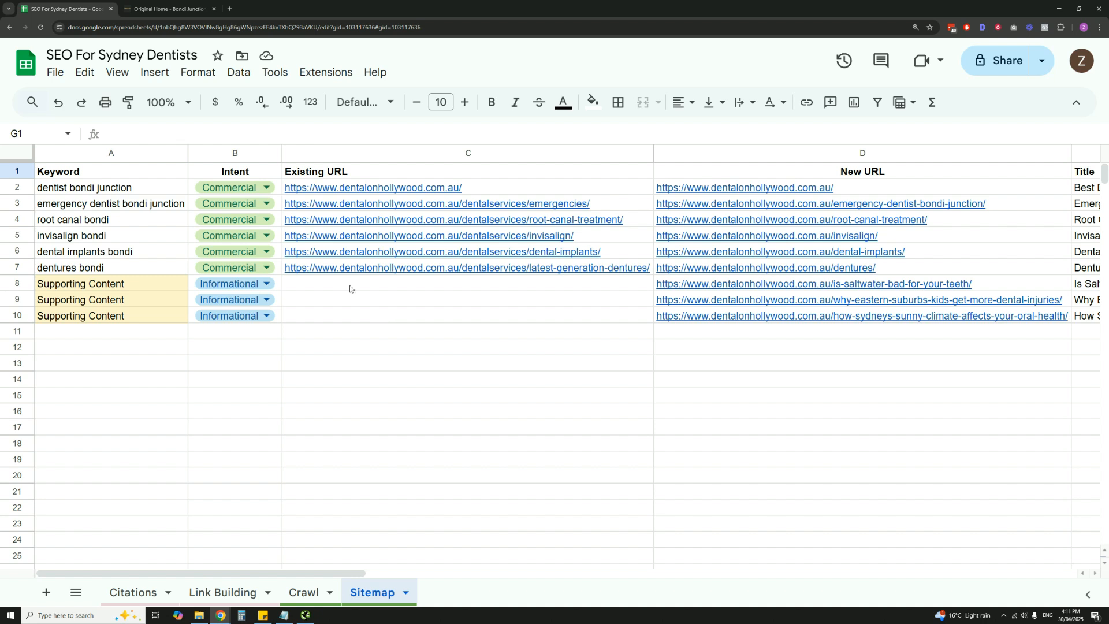
click(111, 173)
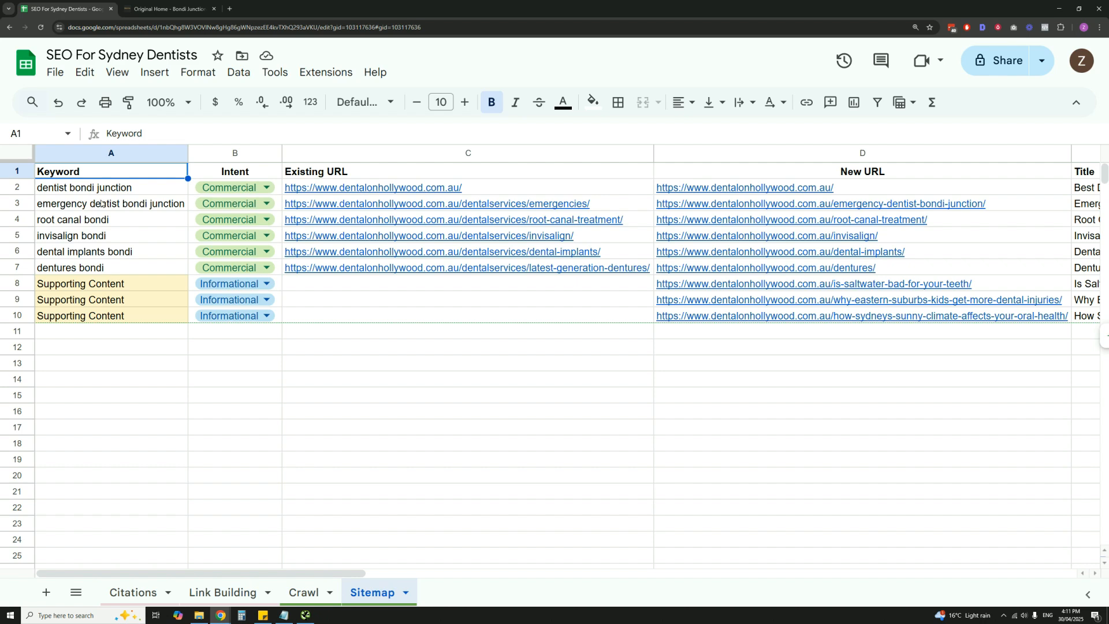
click(128, 193)
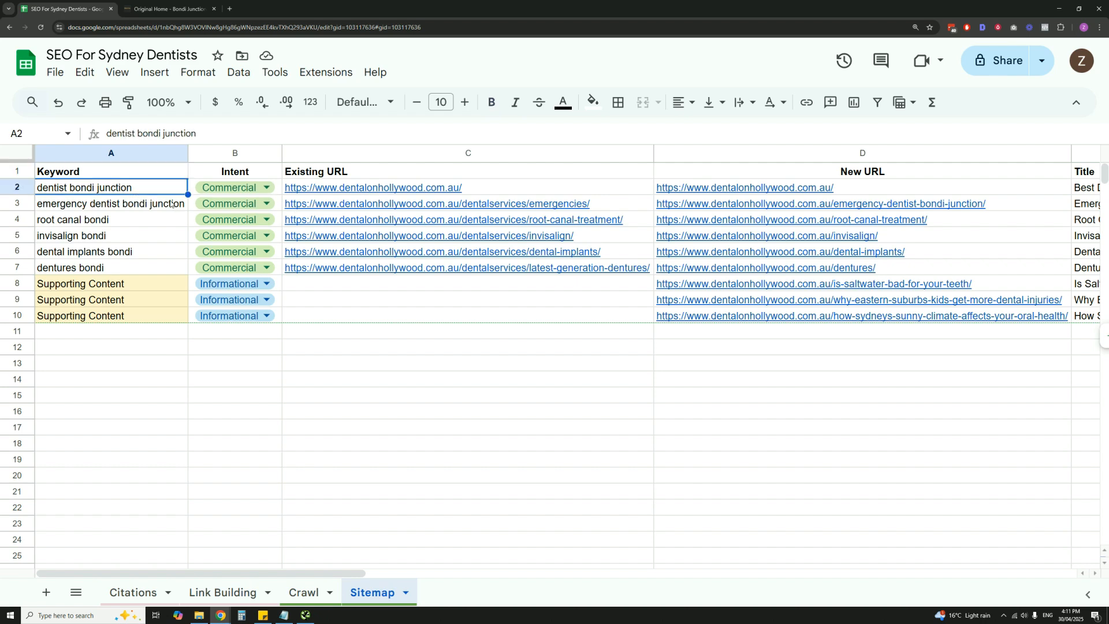
click(134, 204)
click(124, 192)
click(100, 206)
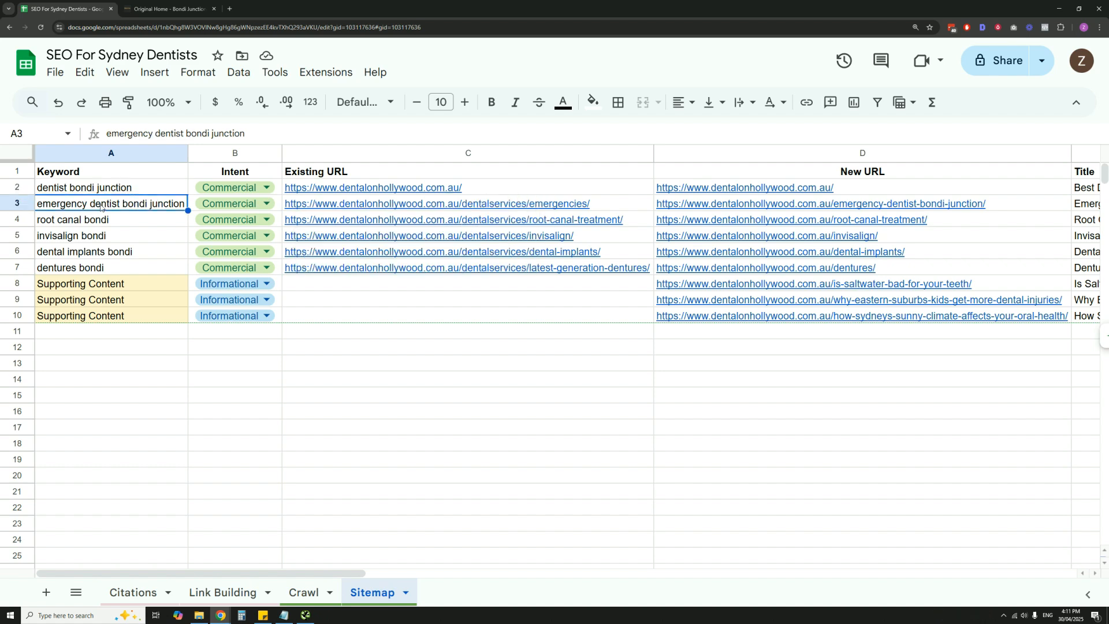
- Review the root canal, invisalign and dental implants keywords in the Sitemap sheet's Keyword column
click(135, 224)
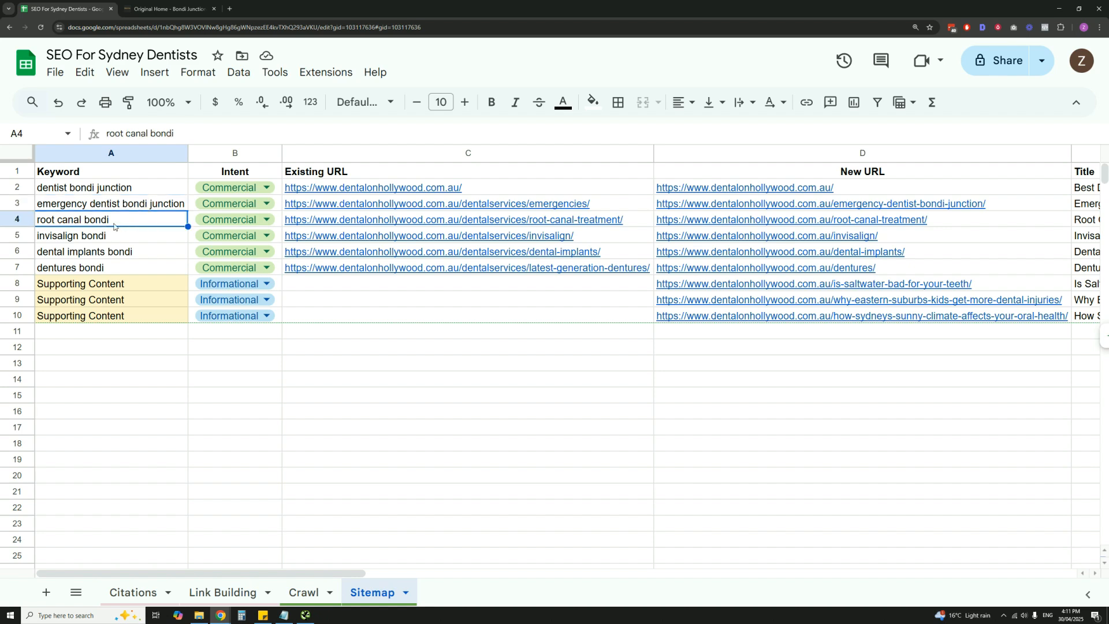
key(Down)
key(Up)
click(113, 236)
click(108, 225)
click(132, 257)
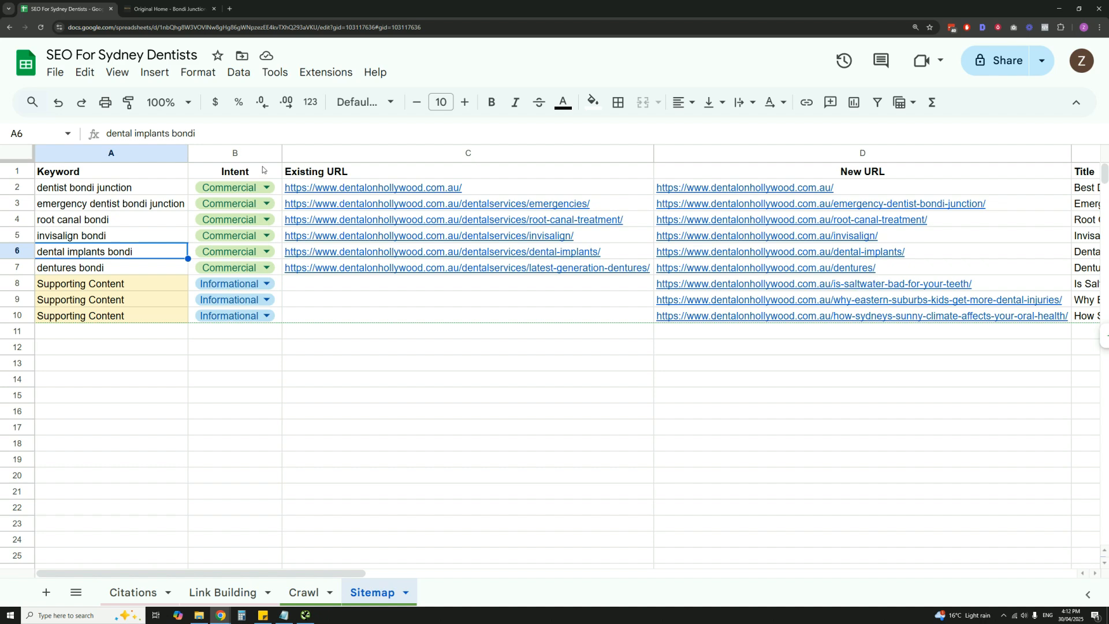
- Compare the Existing URL and New URL columns, including the supporting content rows and the emergencies page address
click(302, 289)
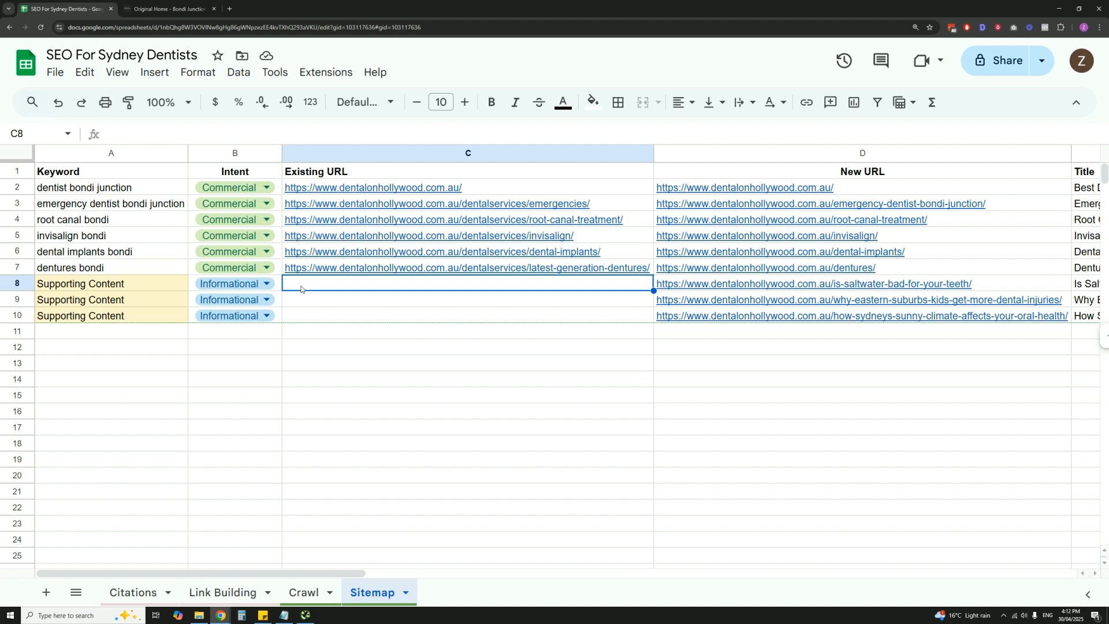
click(340, 330)
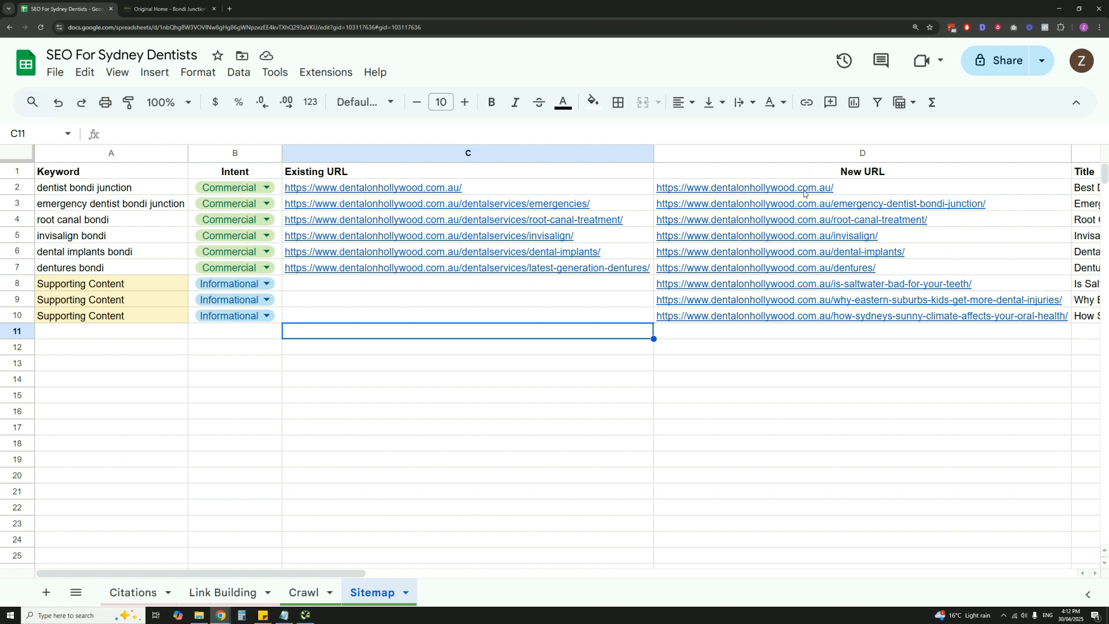
click(808, 336)
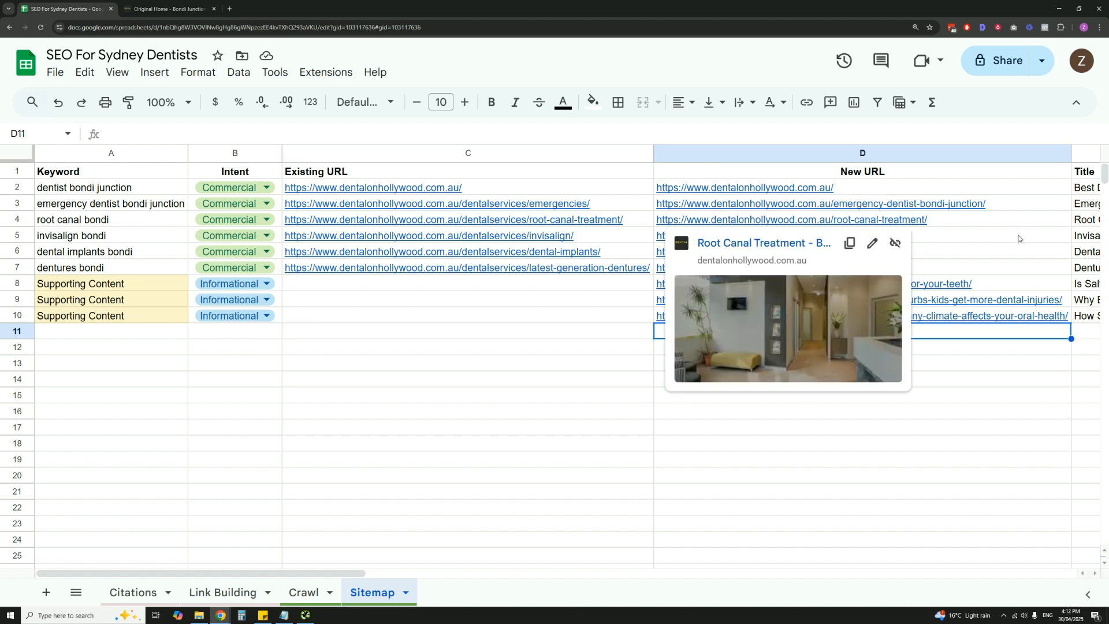
click(574, 315)
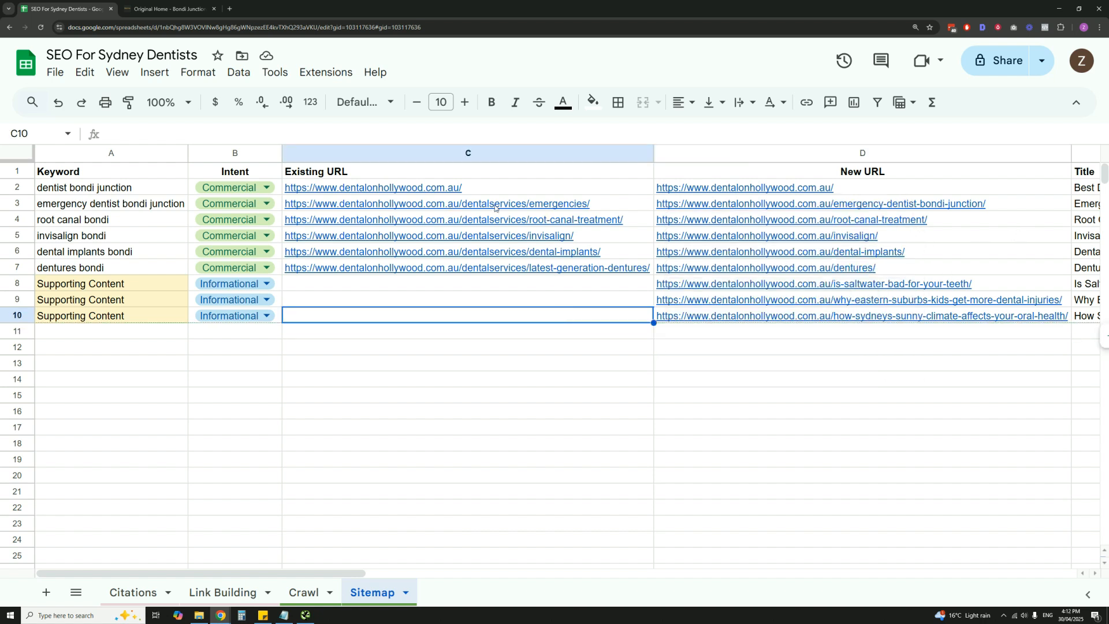
mouse_move(495, 207)
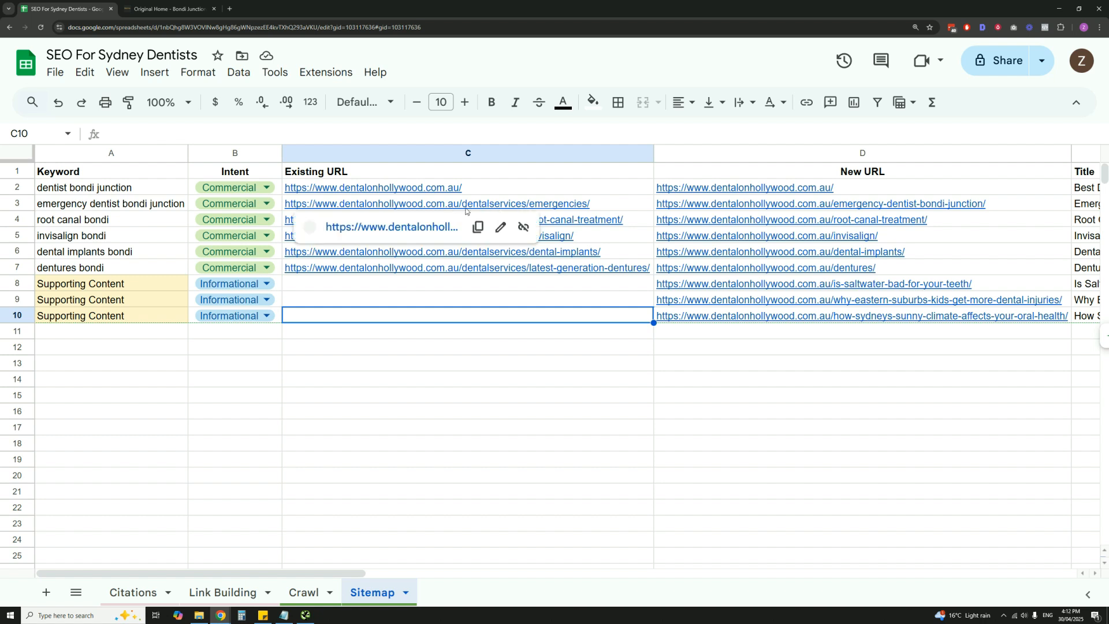
click(685, 170)
click(538, 322)
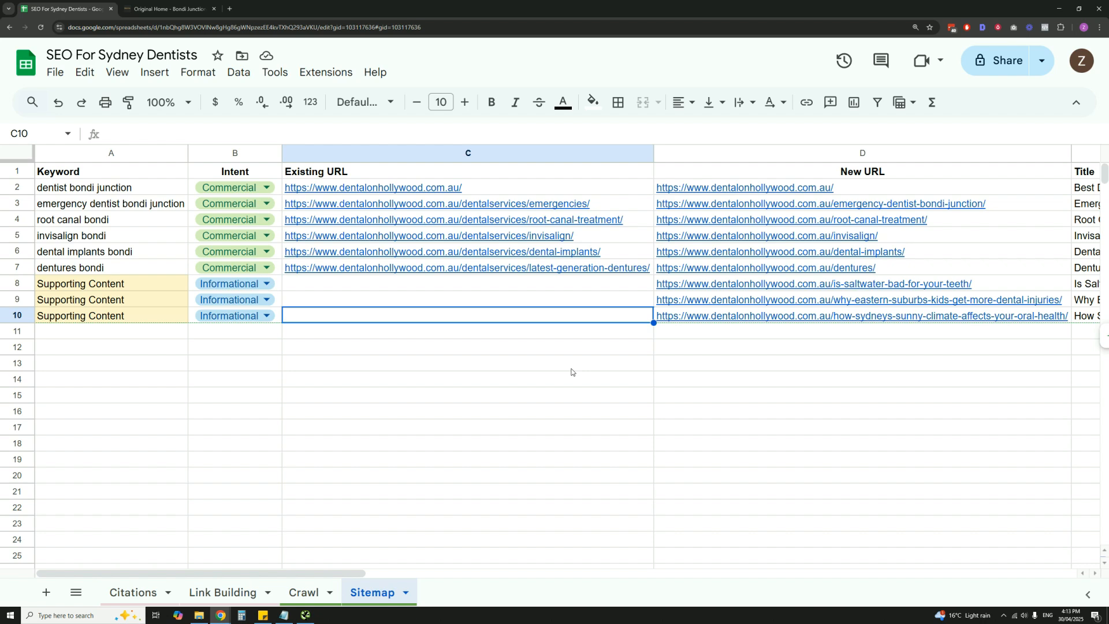
- Compare the existing root canal and emergencies page addresses with their shorter versions in the New URL column
click(511, 335)
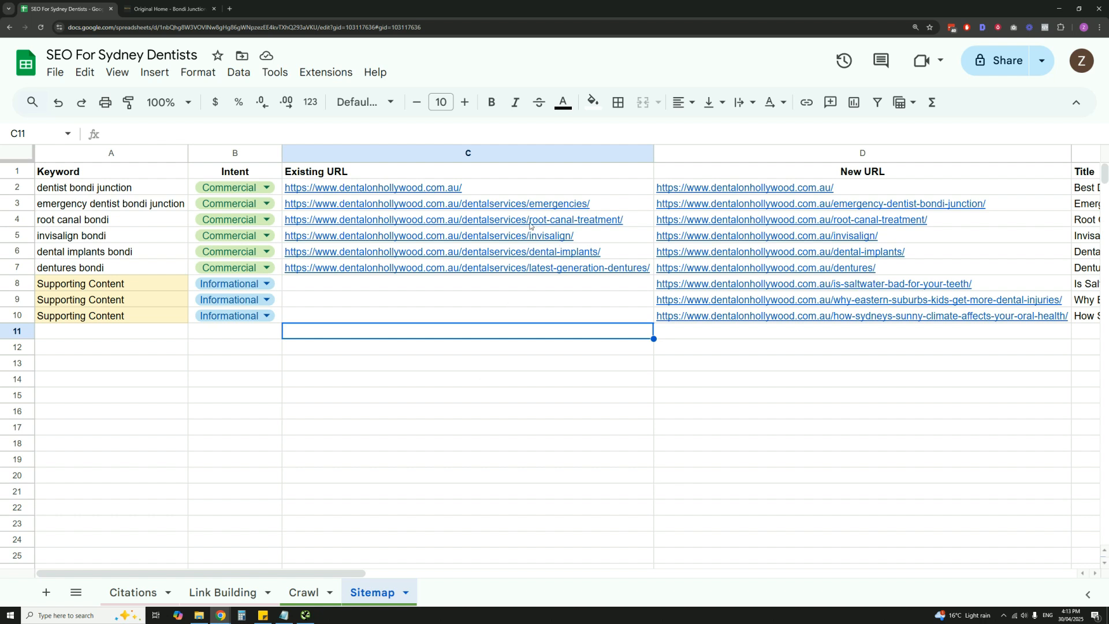
mouse_move(604, 225)
click(632, 374)
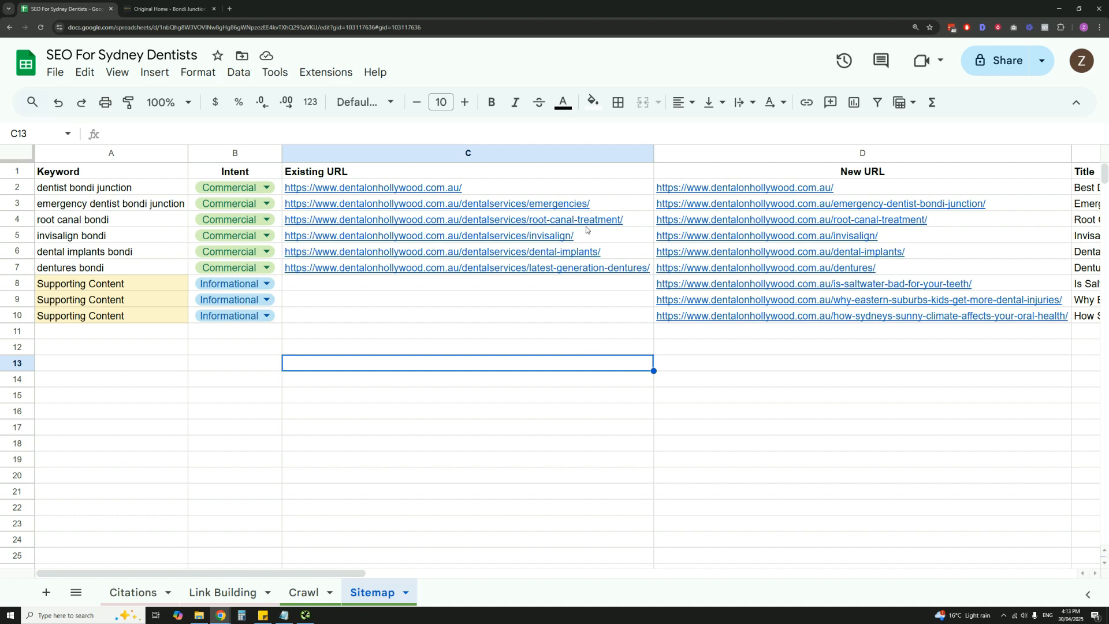
mouse_move(829, 268)
click(818, 410)
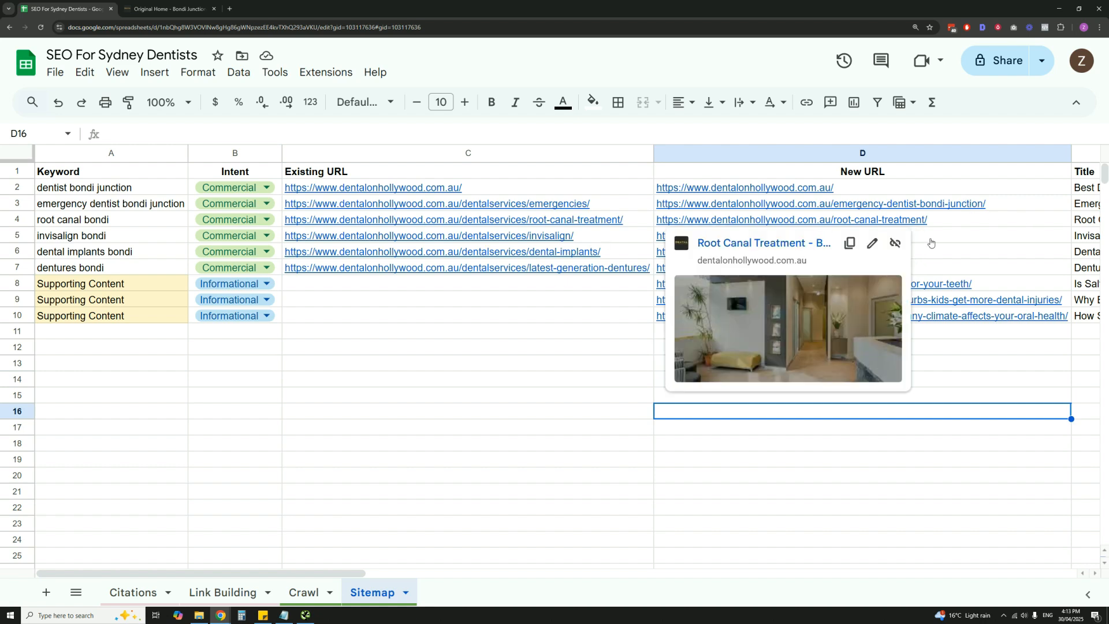
click(1006, 363)
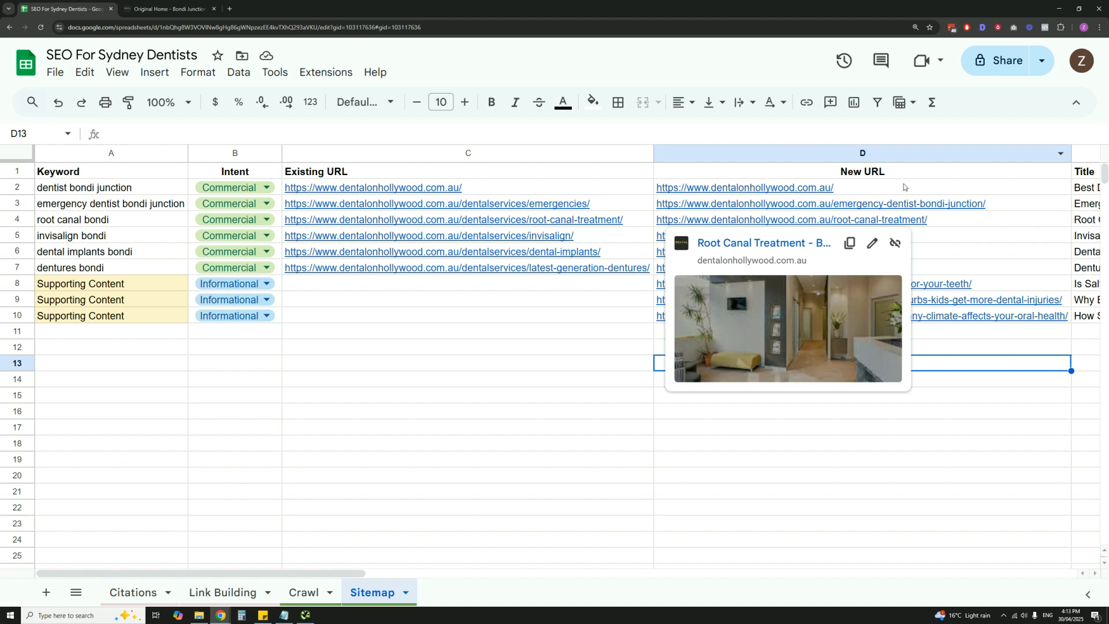
click(490, 316)
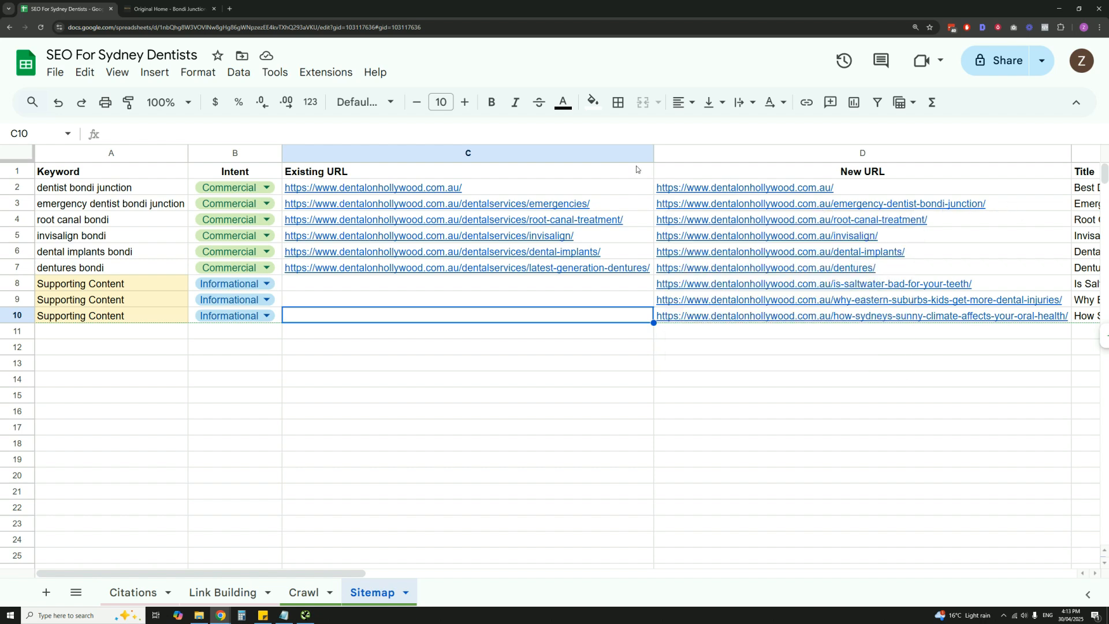
mouse_move(495, 206)
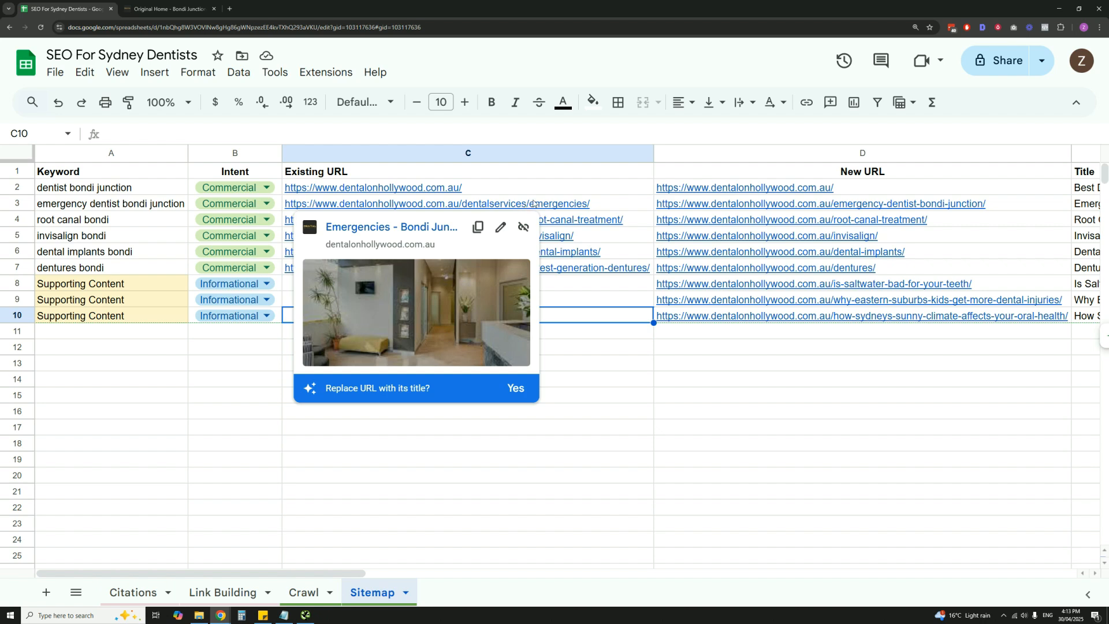
click(632, 345)
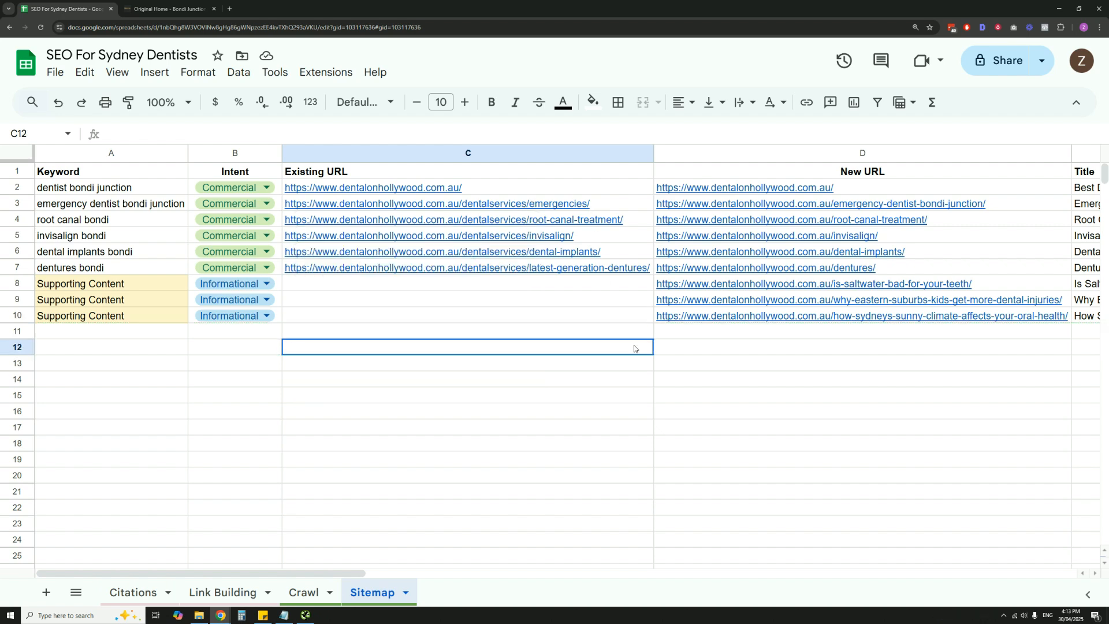
- Check the emergency dentist page's existing and new addresses and locate the Title and H1 columns in the Sitemap sheet
mouse_move(594, 208)
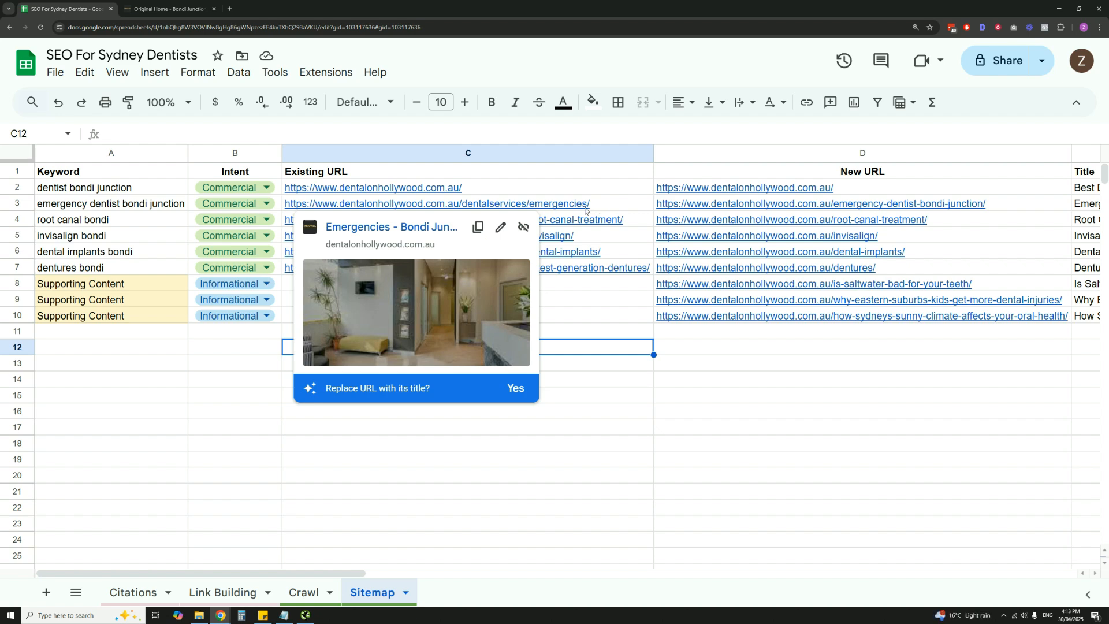
click(1020, 205)
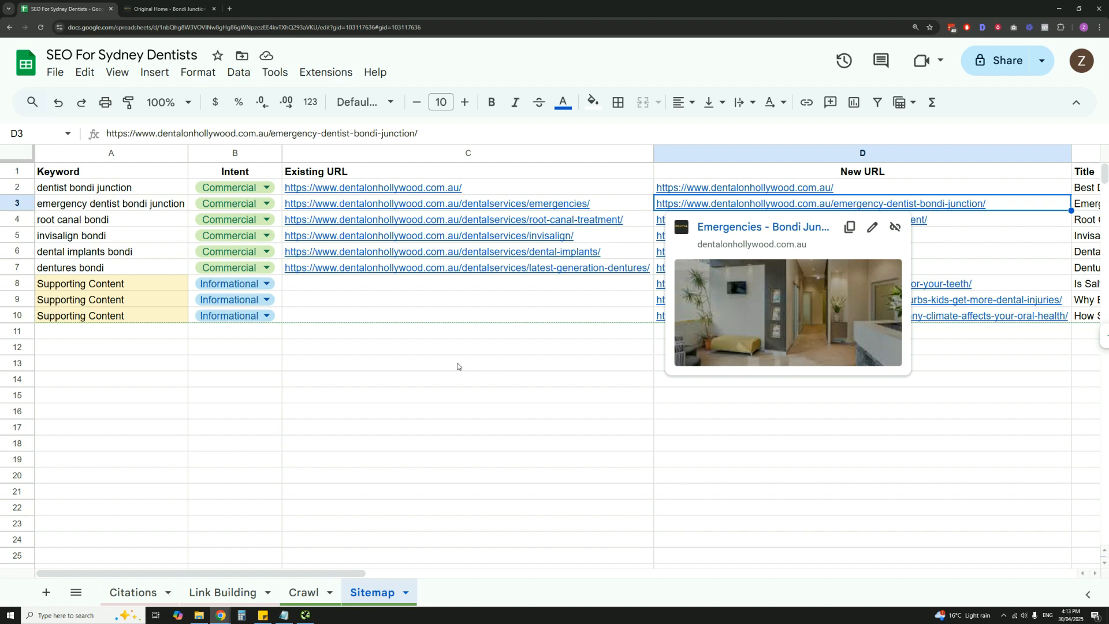
drag(343, 572, 505, 571)
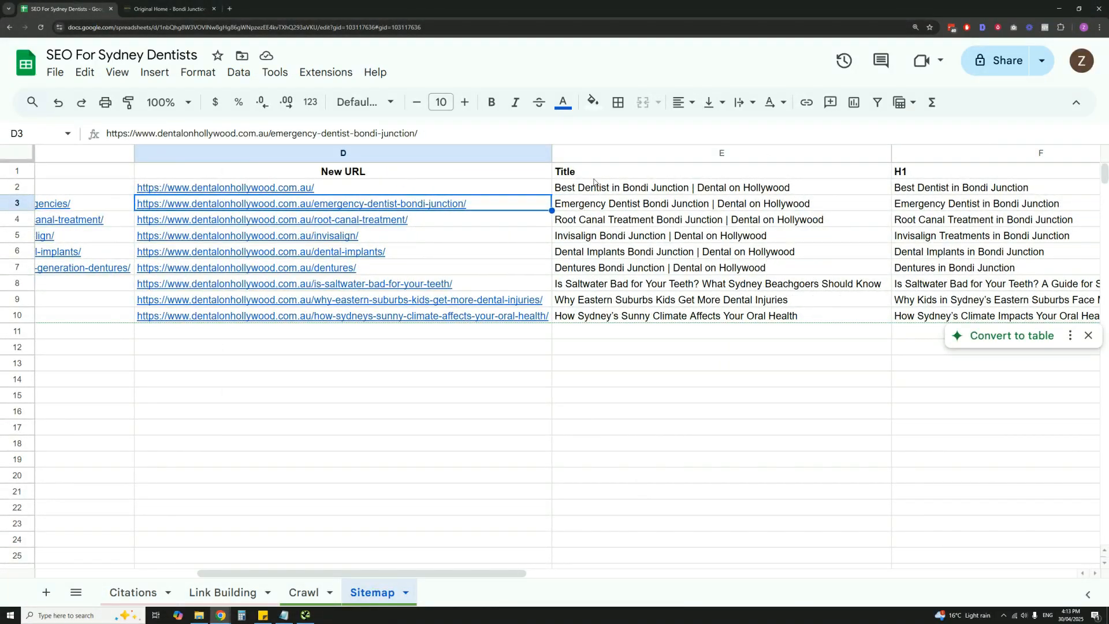
click(649, 177)
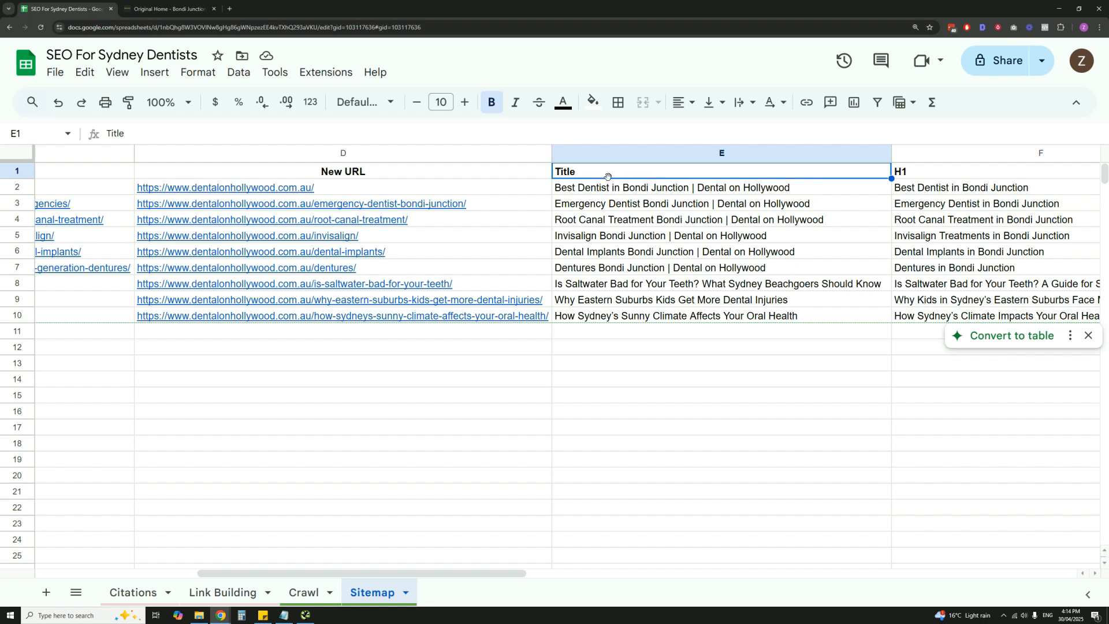
click(979, 174)
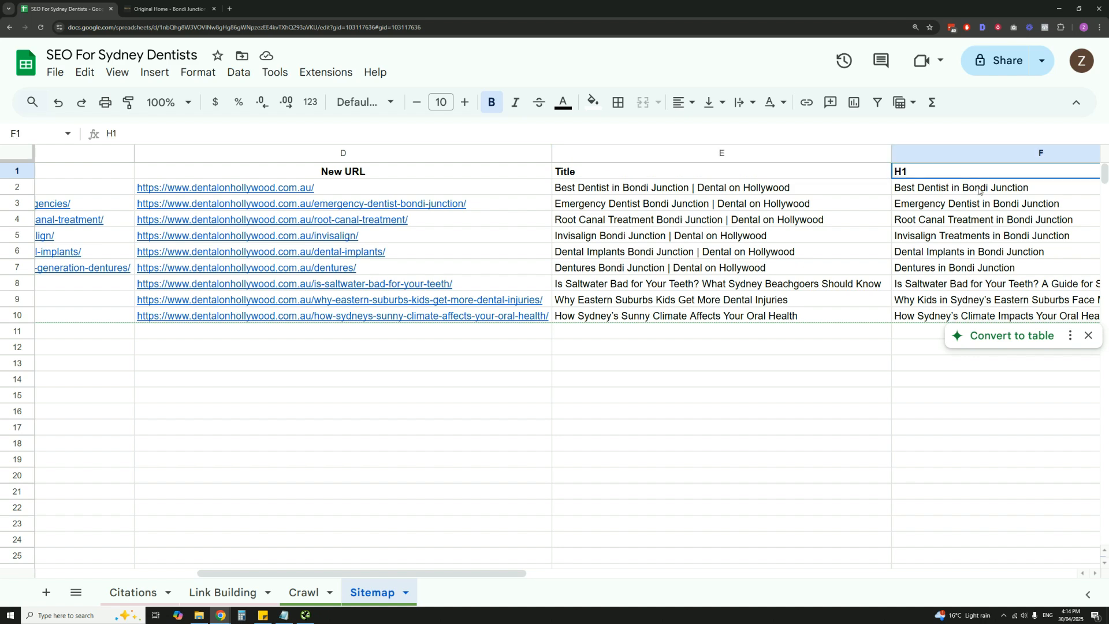
- Switch to the Dental on Hollywood homepage and examine its "Welcome to Dental on Hollywood" heading
click(167, 9)
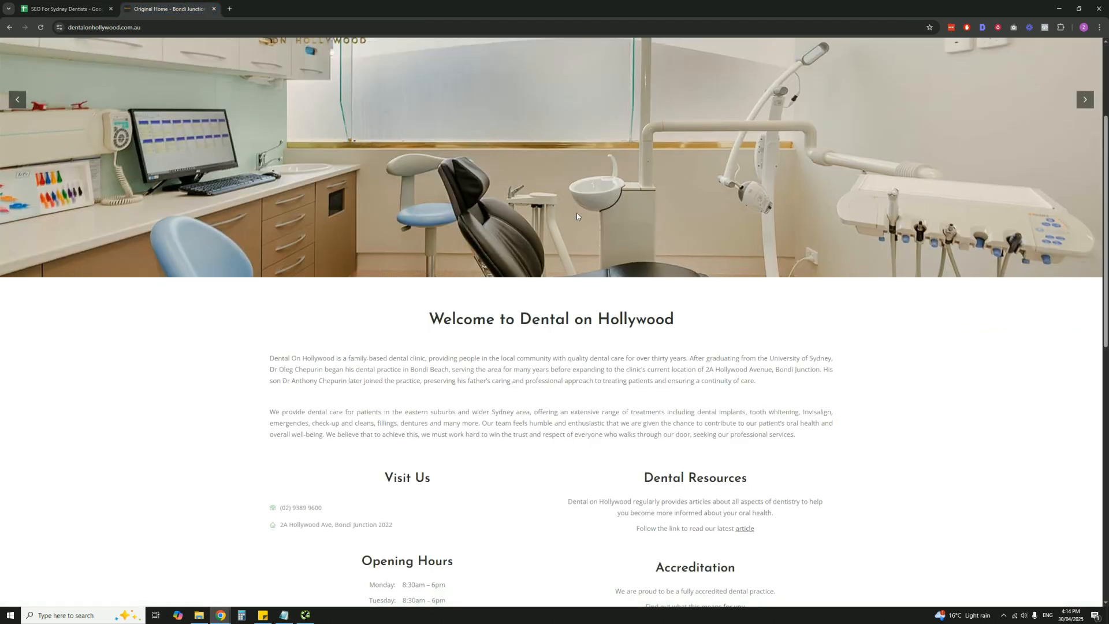
scroll(576, 216, up, 2)
scroll(579, 210, down, 1)
triple_click(703, 374)
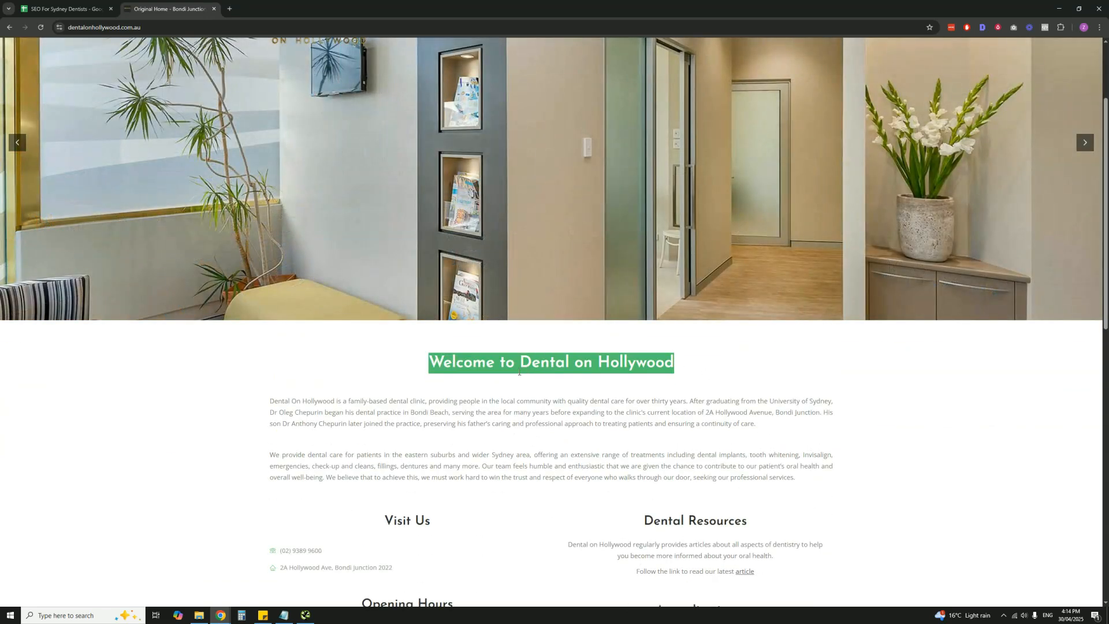
click(519, 372)
scroll(557, 173, up, 2)
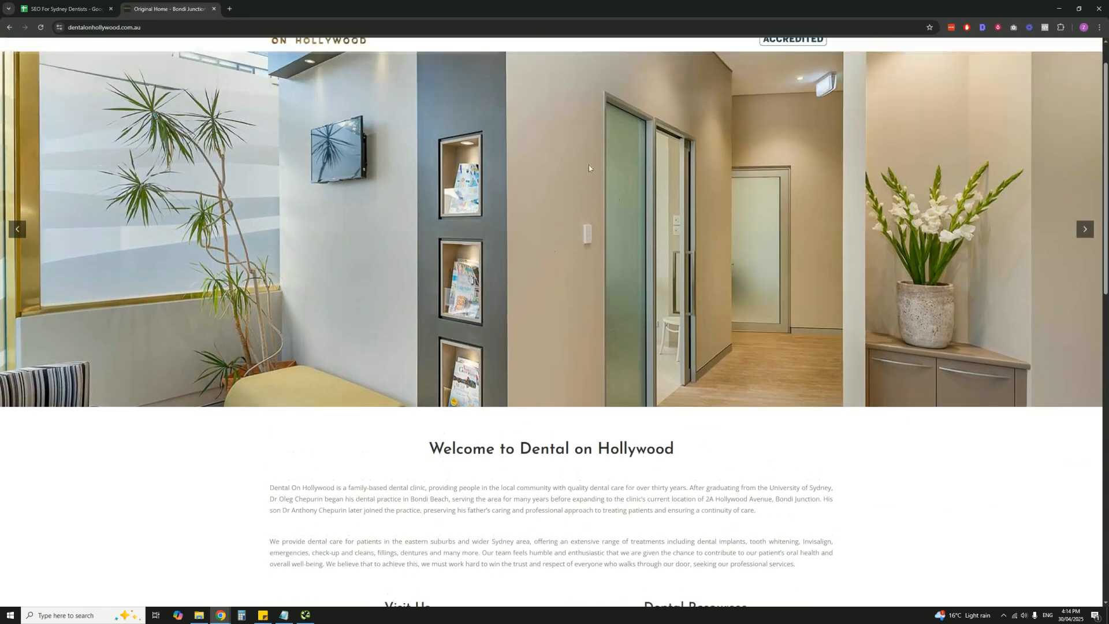
scroll(558, 167, down, 1)
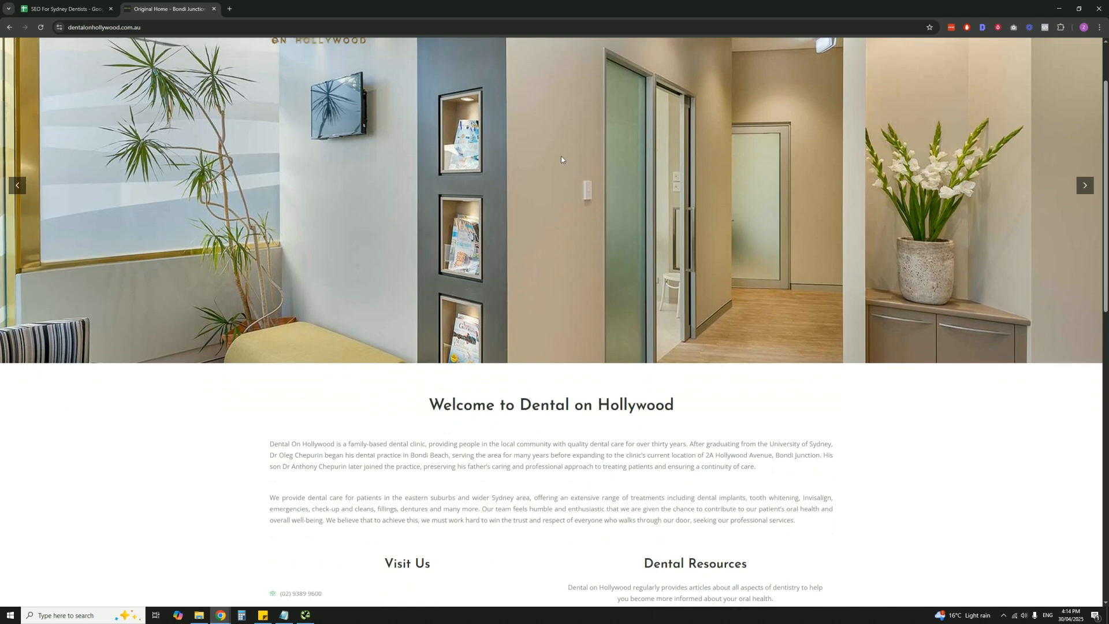
scroll(624, 266, down, 1)
drag(426, 365, 702, 367)
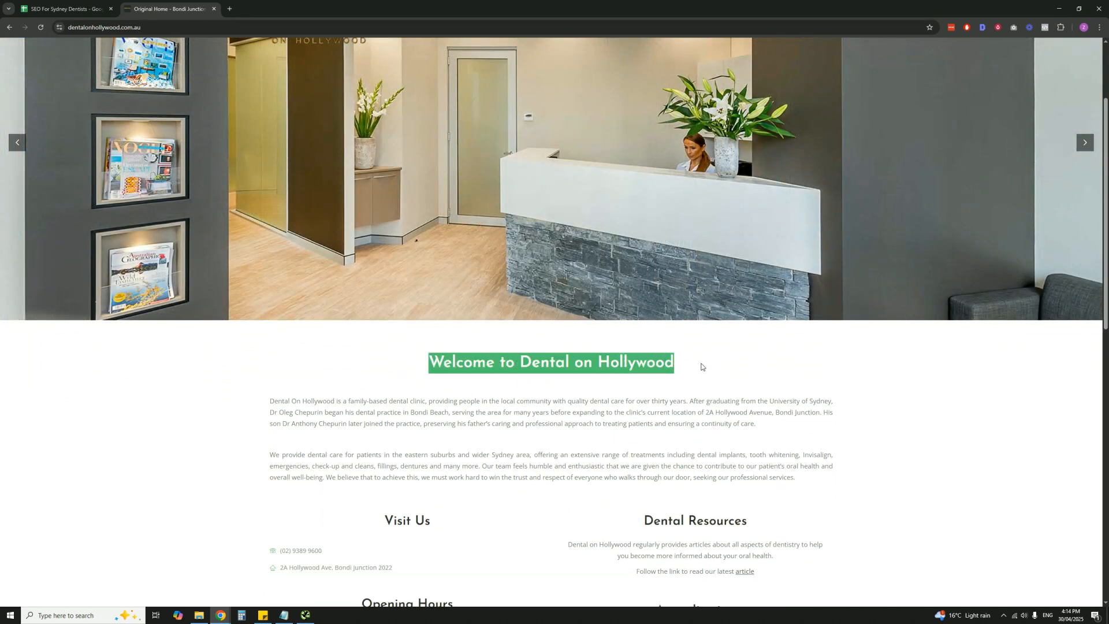
click(514, 403)
- Inspect the homepage's title tag in the SEO extension's overview
scroll(592, 366, up, 2)
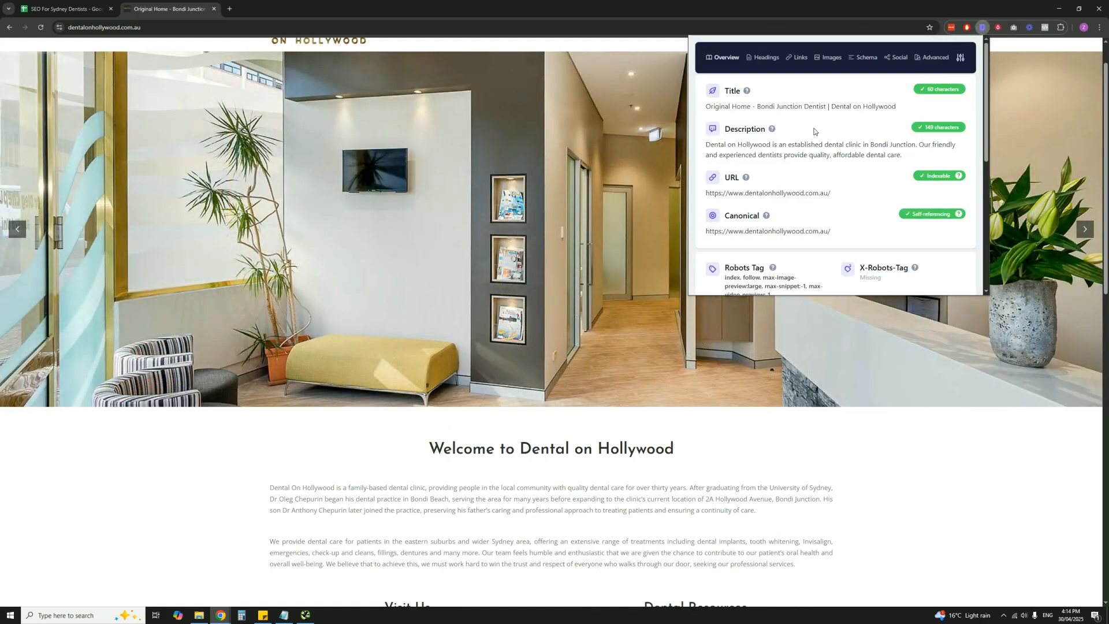
drag(762, 129, 751, 107)
click(768, 106)
click(468, 219)
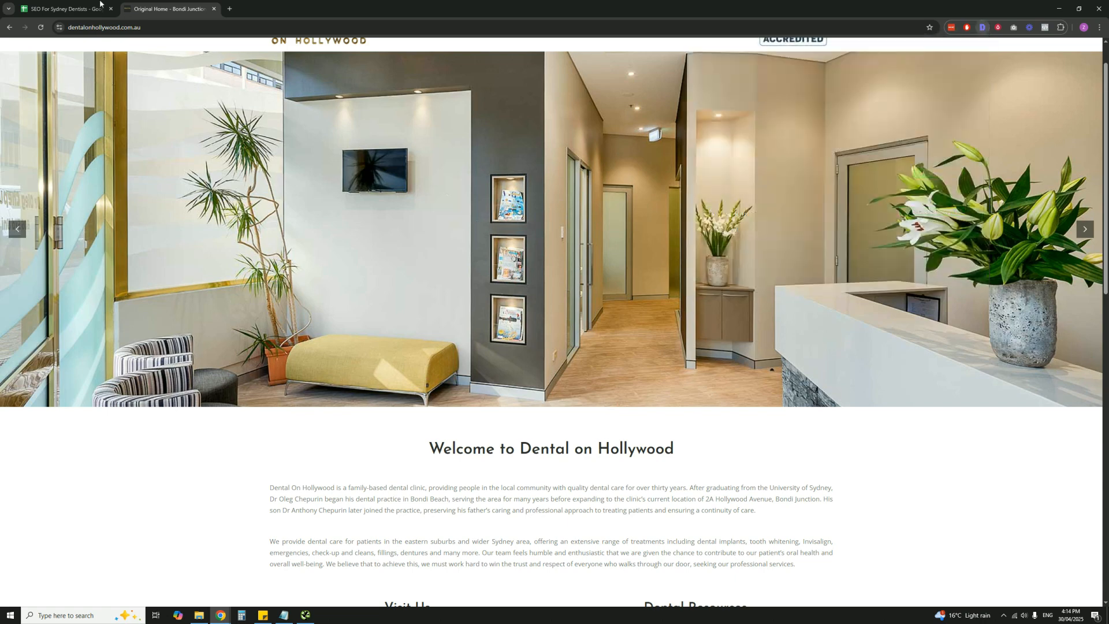
- Return to the Sitemap sheet and compare the planned Title and H1 for the homepage, emergency dentist and root canal pages
click(98, 7)
drag(490, 573, 534, 576)
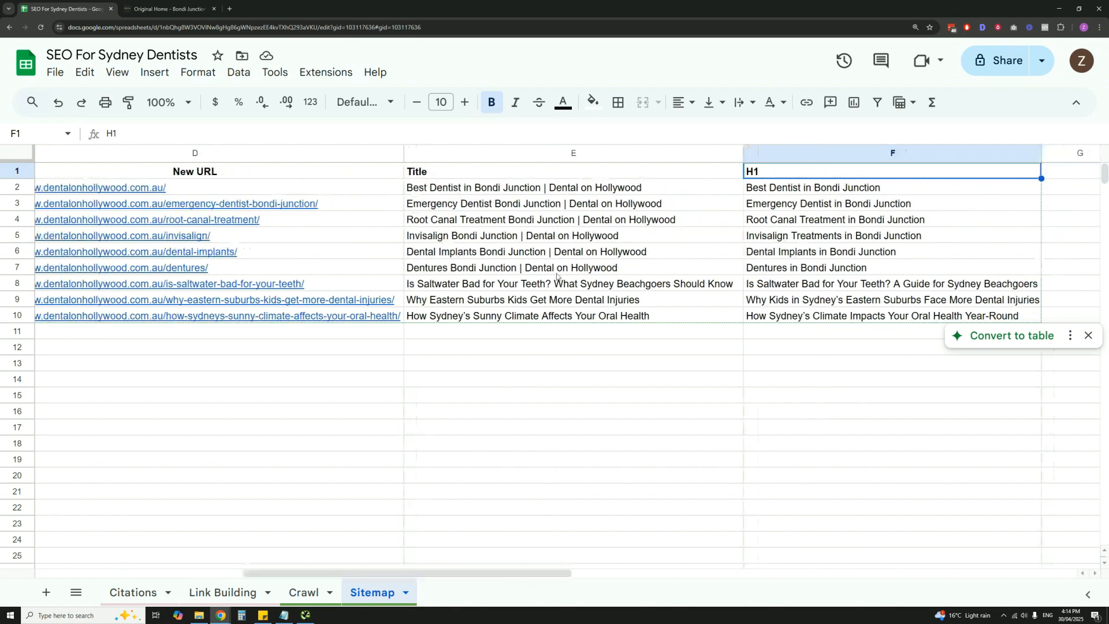
click(527, 194)
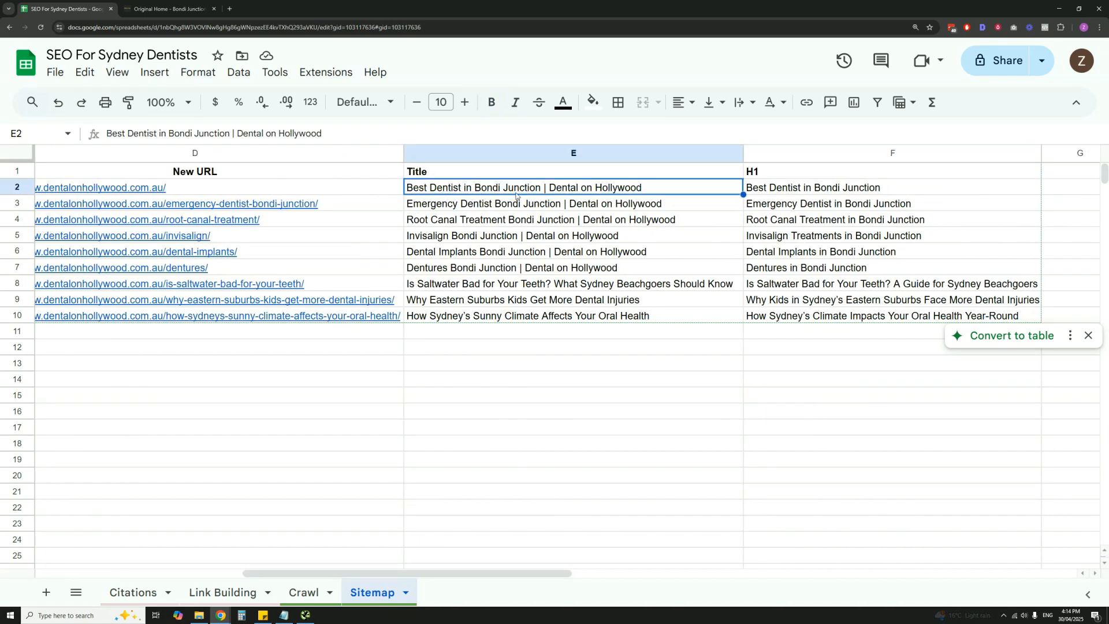
click(807, 193)
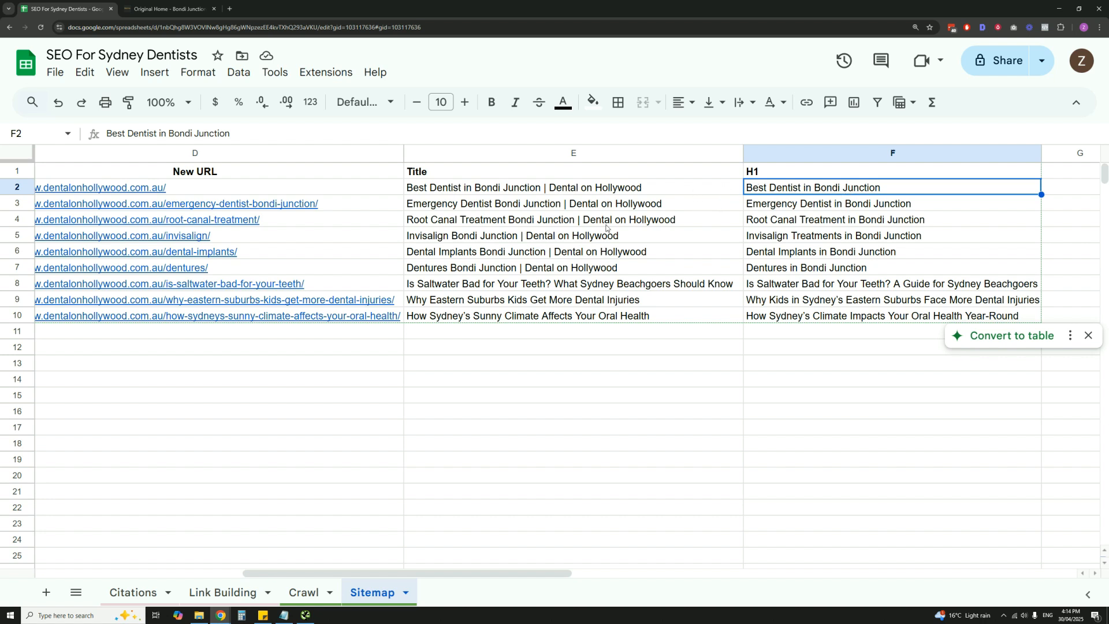
click(463, 210)
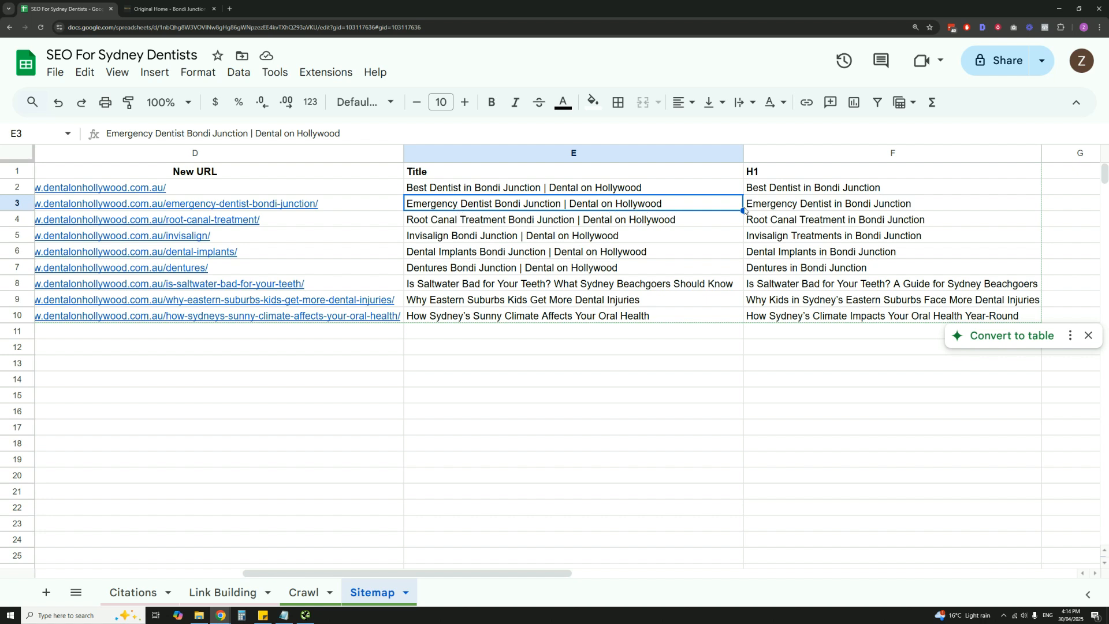
click(770, 210)
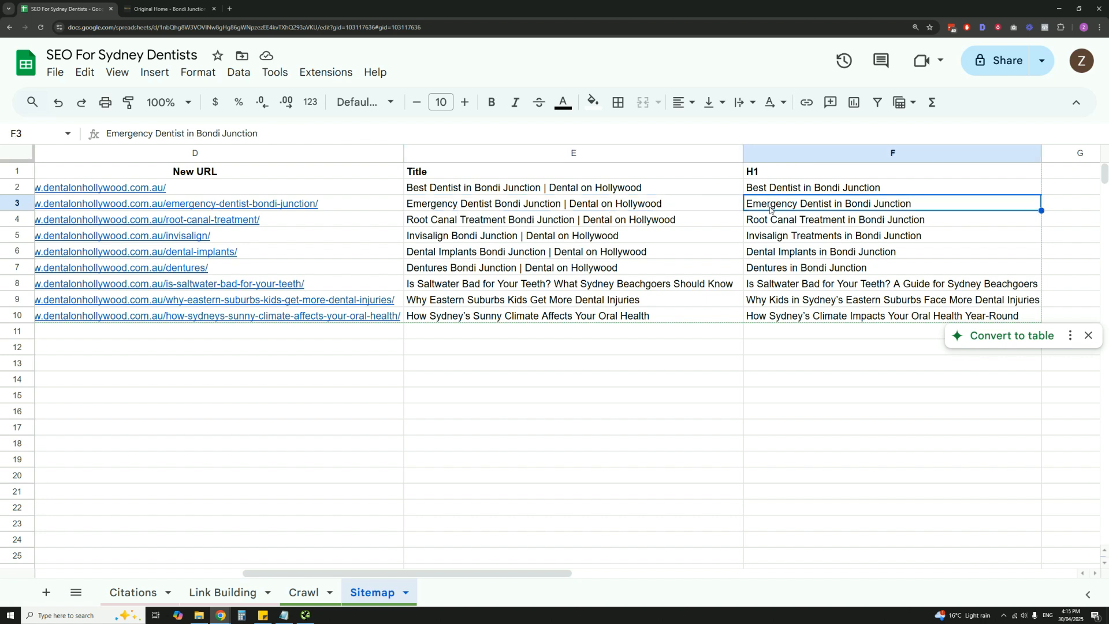
click(632, 224)
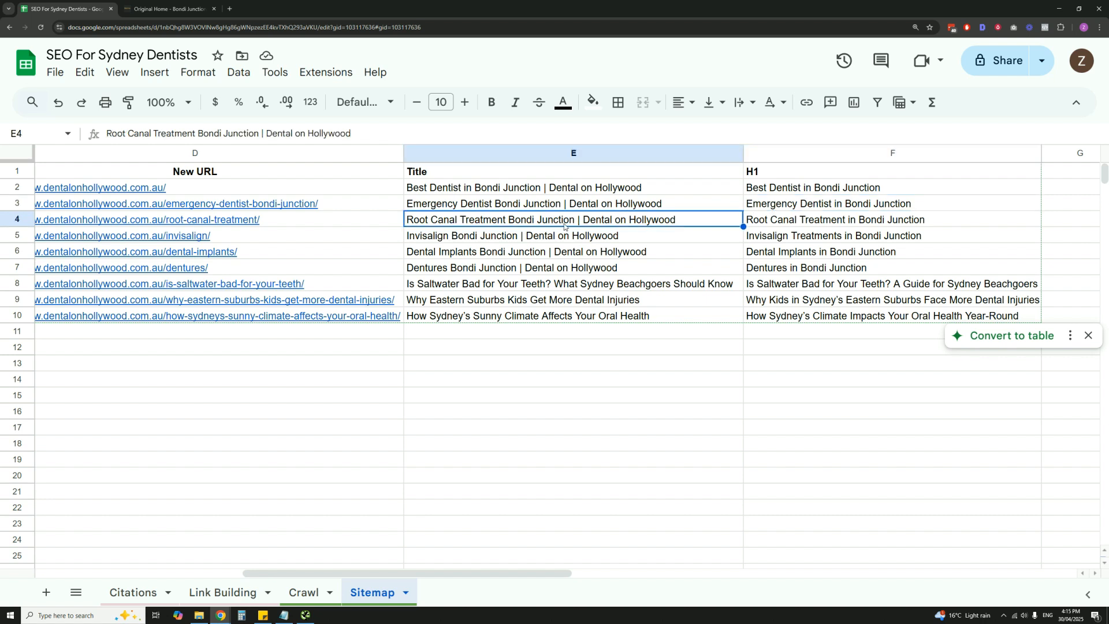
click(795, 227)
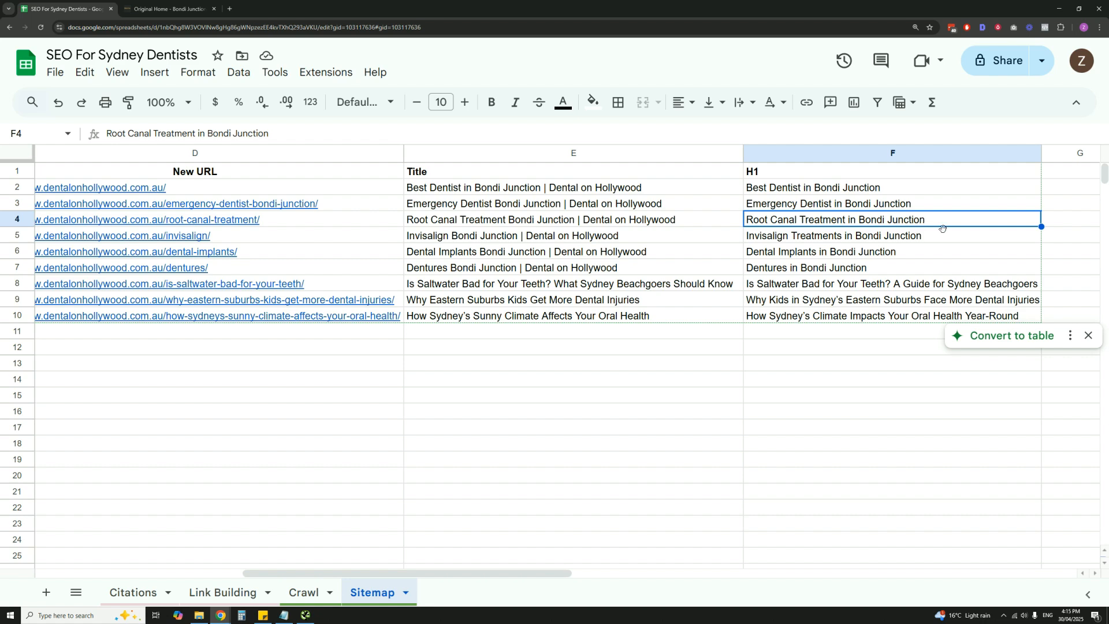
- Review the Supporting Content rows in the Sitemap sheet, from their keyword and intent across to their new URLs and titles
drag(542, 570, 478, 583)
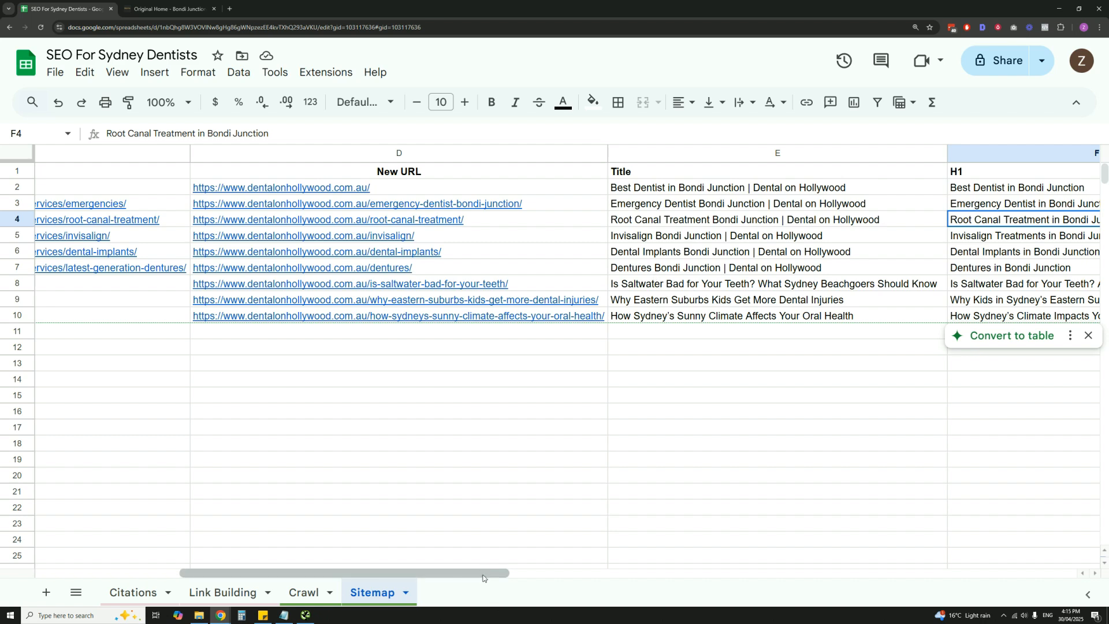
drag(468, 574, 324, 599)
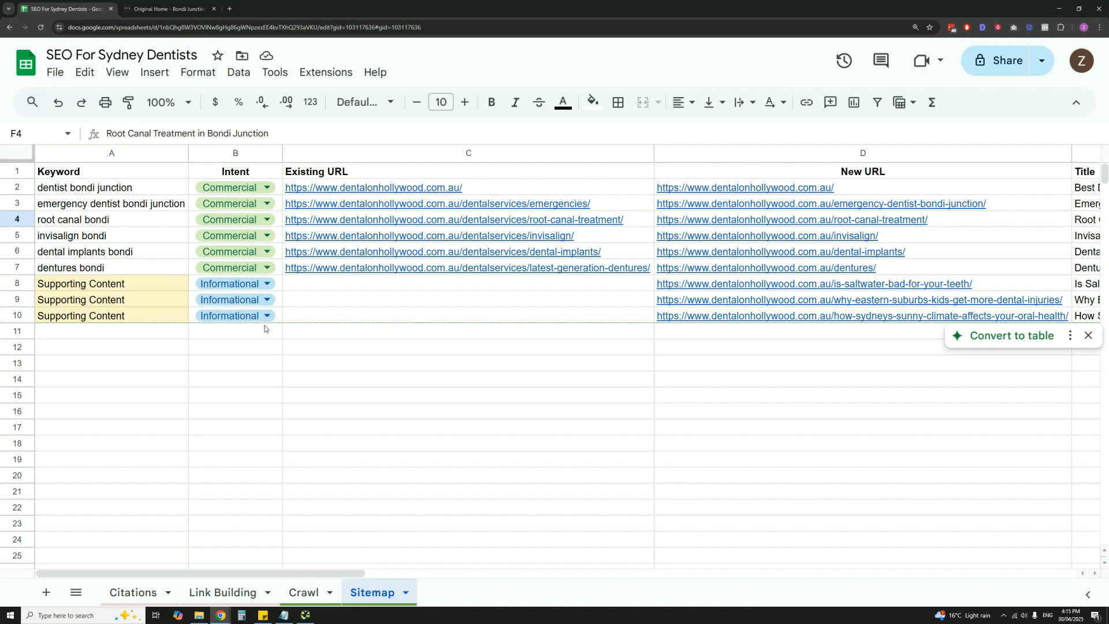
drag(336, 574, 471, 573)
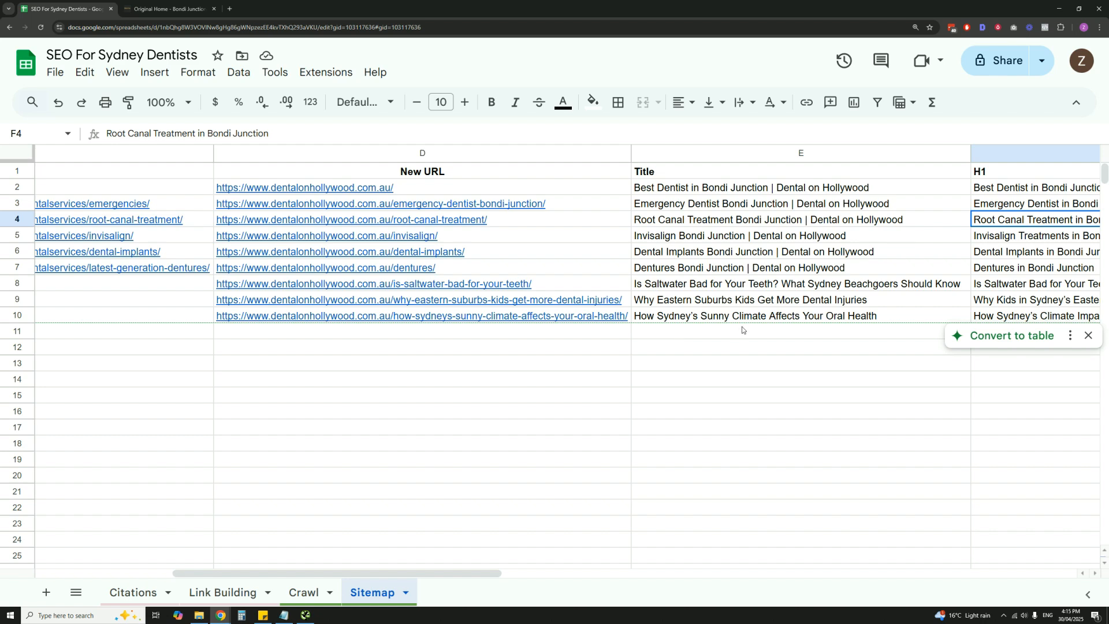
- Open the Crawl sheet and examine the existing blog post titles in rows 24 to 28 of the Title 1 column
click(294, 592)
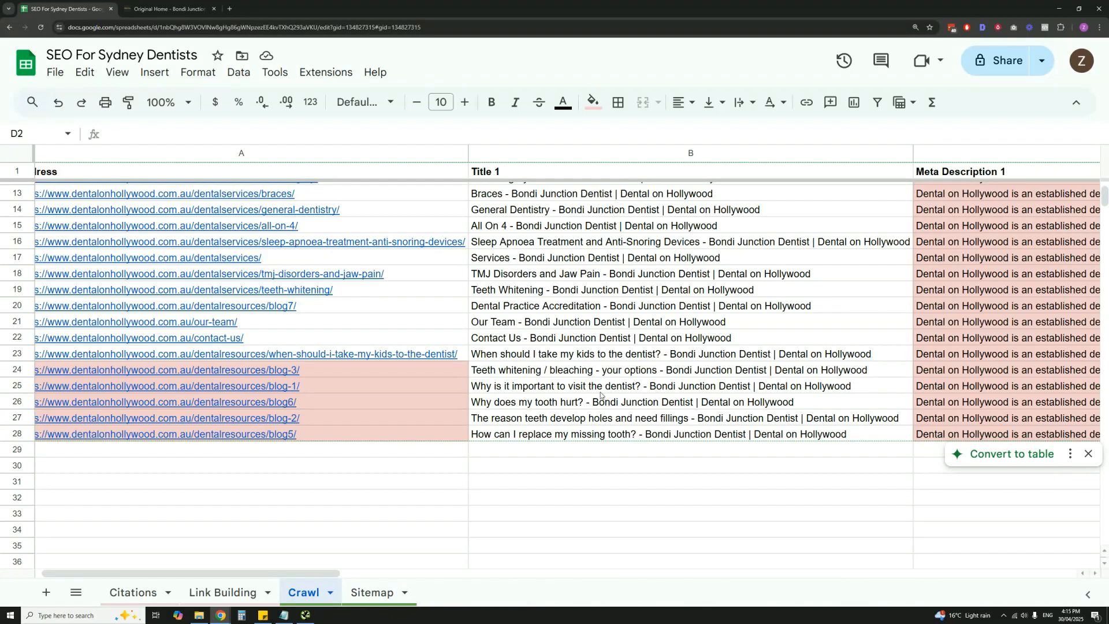
click(537, 388)
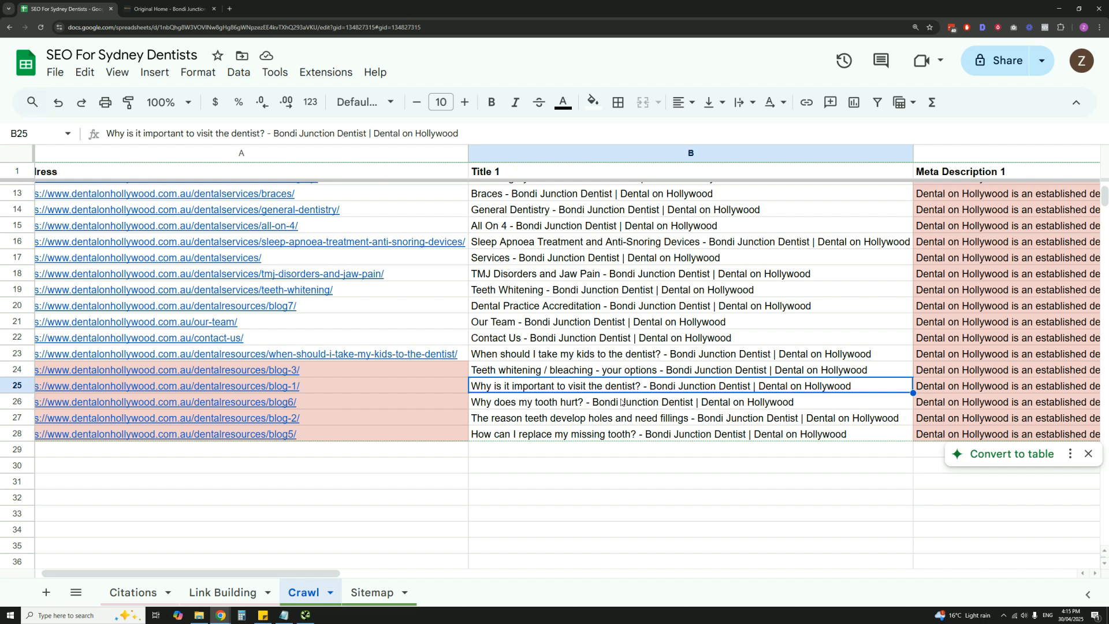
click(575, 407)
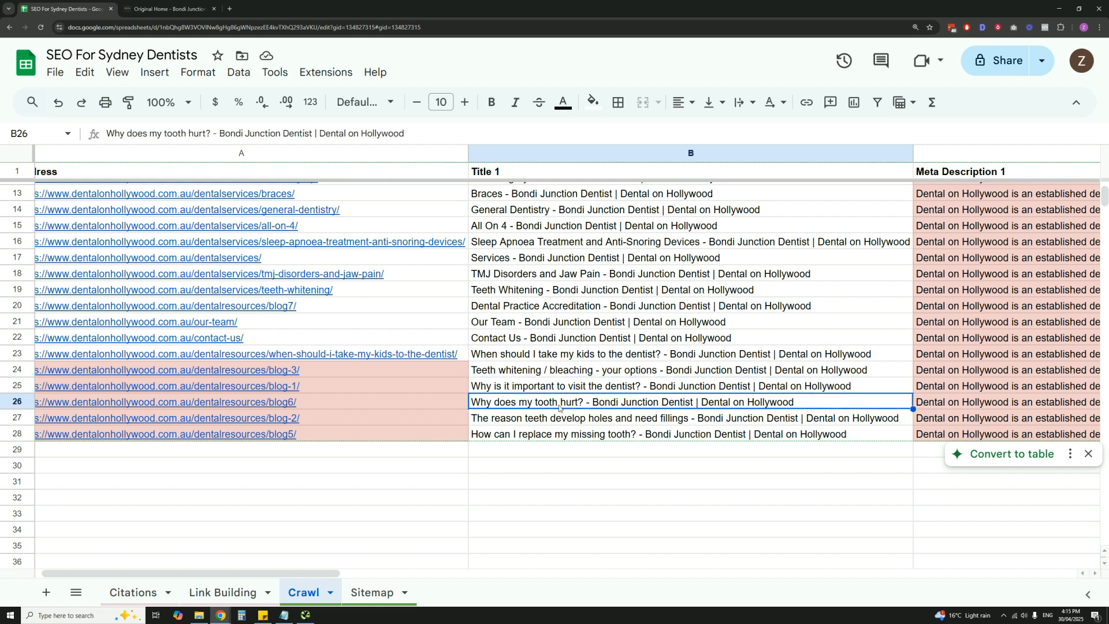
click(526, 440)
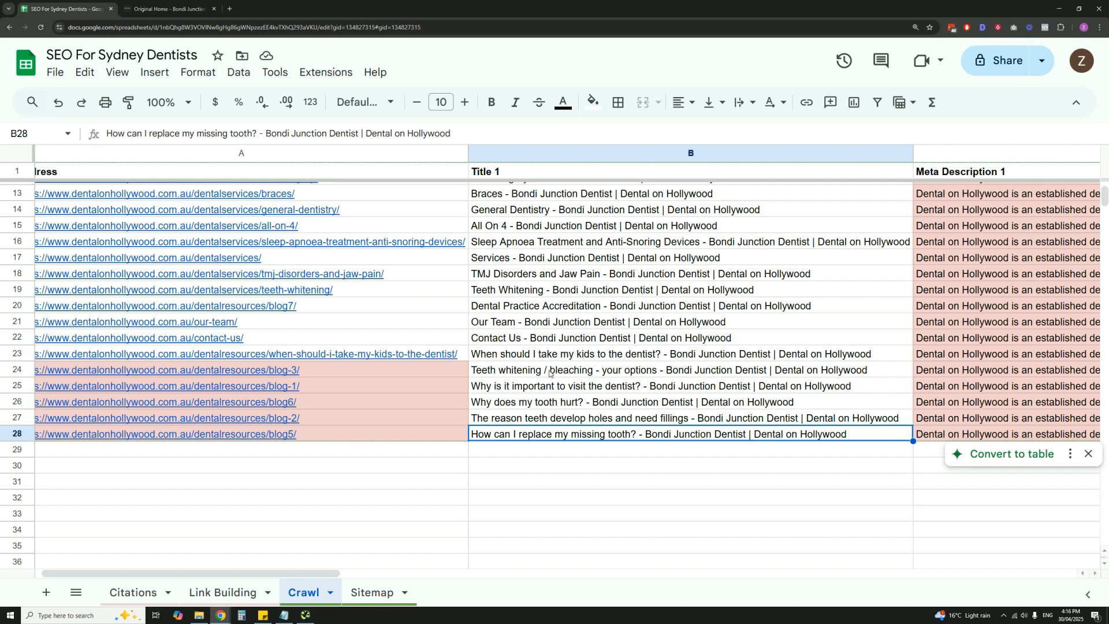
drag(551, 374, 555, 436)
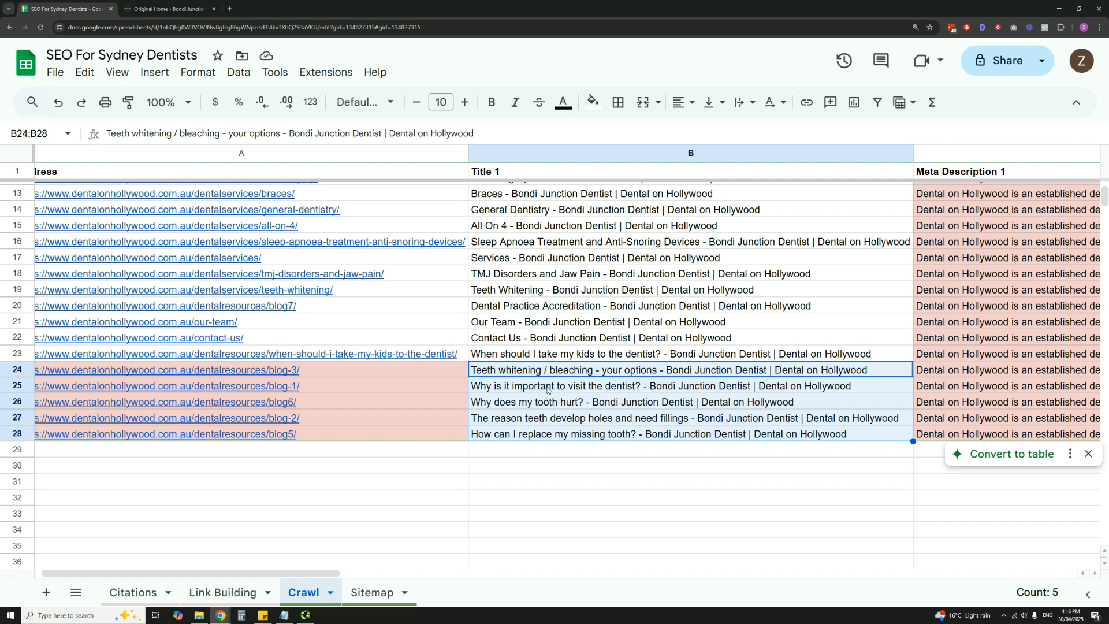
- Go back to the Sitemap sheet and review the supporting content titles on saltwater, Eastern Suburbs kids' dental injuries and Sydney's sunny climate
click(372, 593)
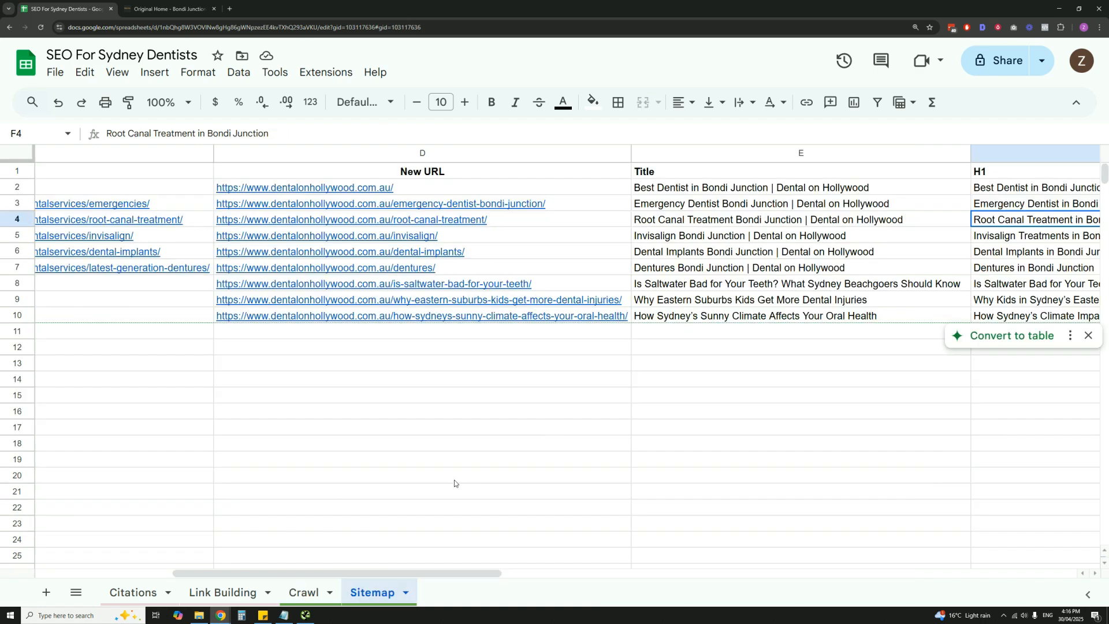
mouse_move(538, 582)
mouse_down()
mouse_move(582, 585)
mouse_move(517, 587)
mouse_up()
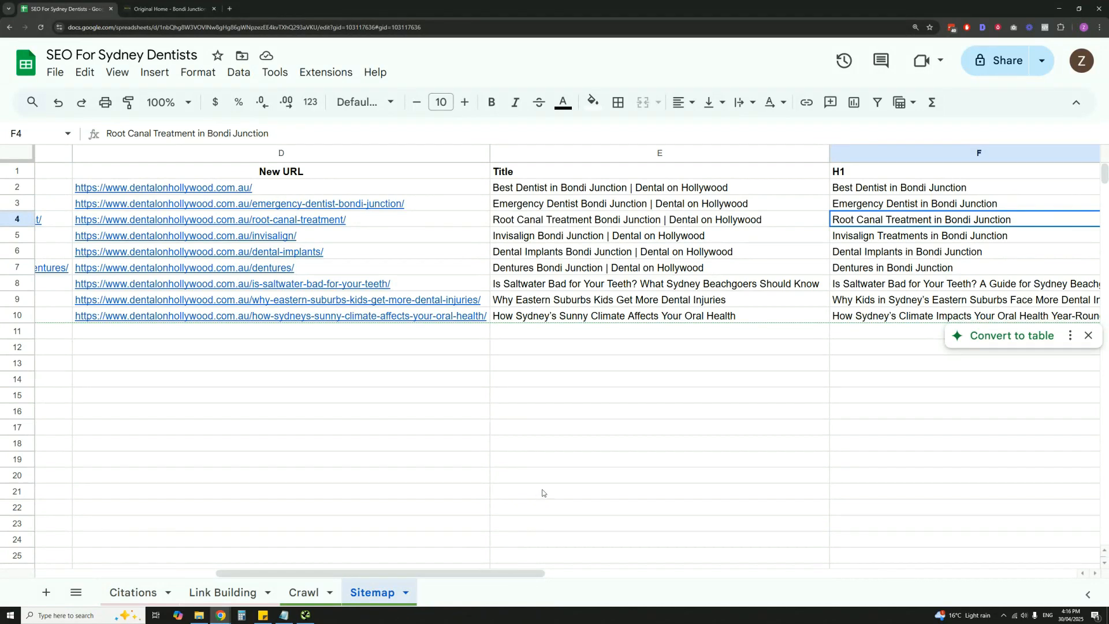
click(559, 285)
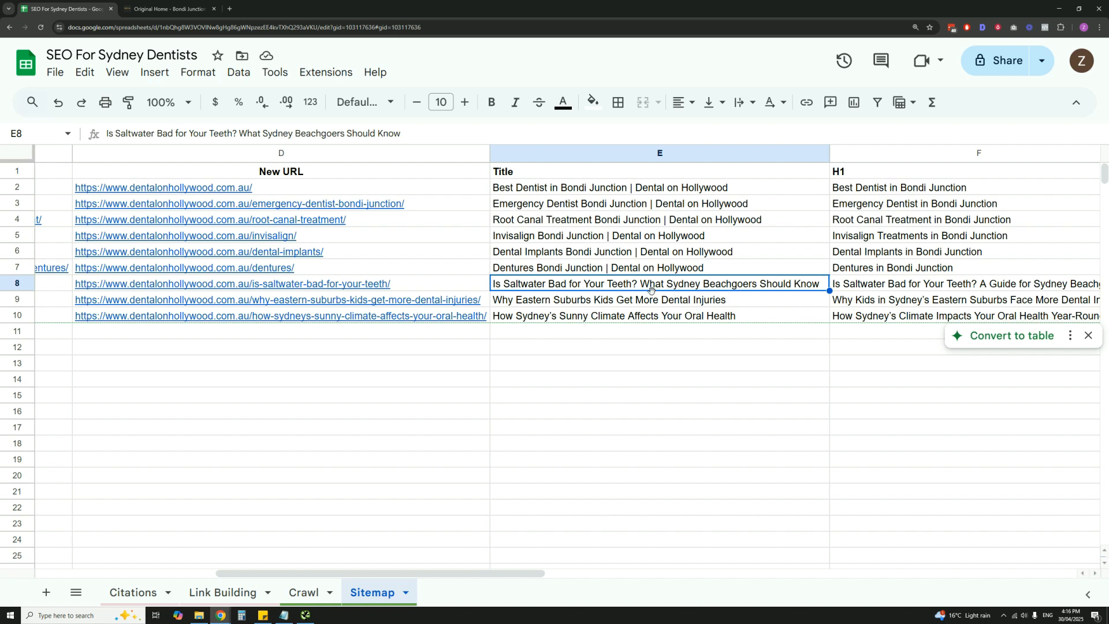
click(645, 304)
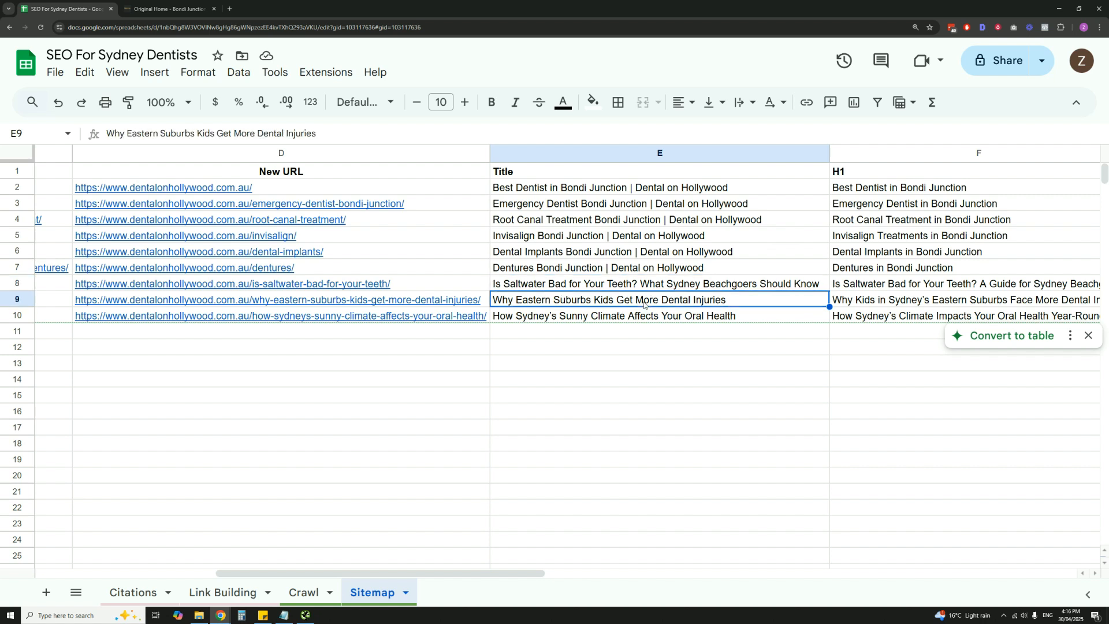
click(625, 289)
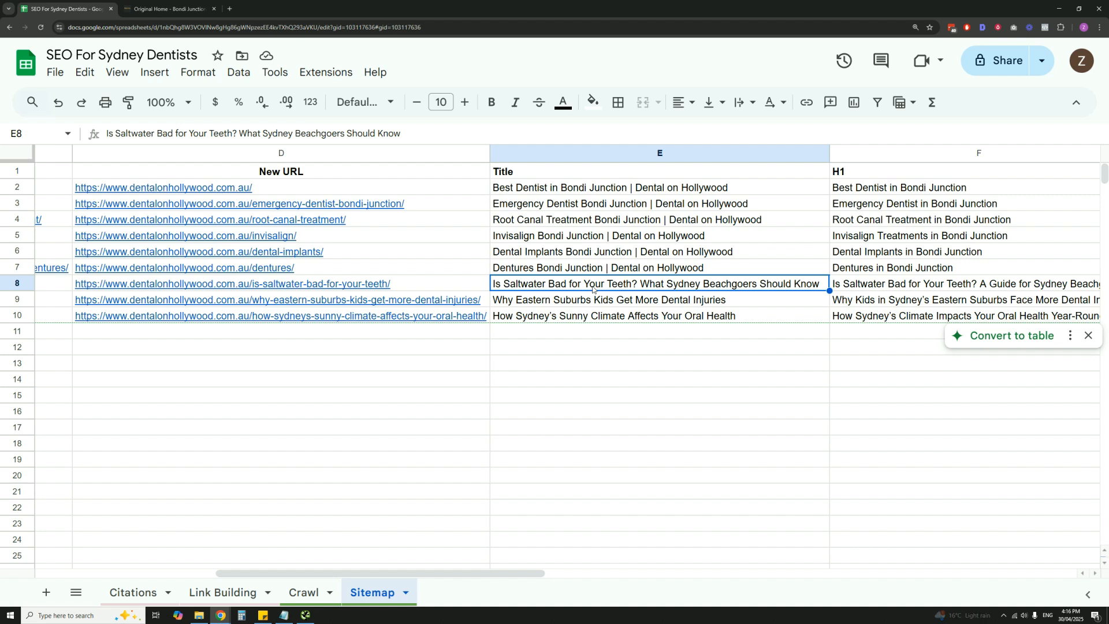
click(598, 303)
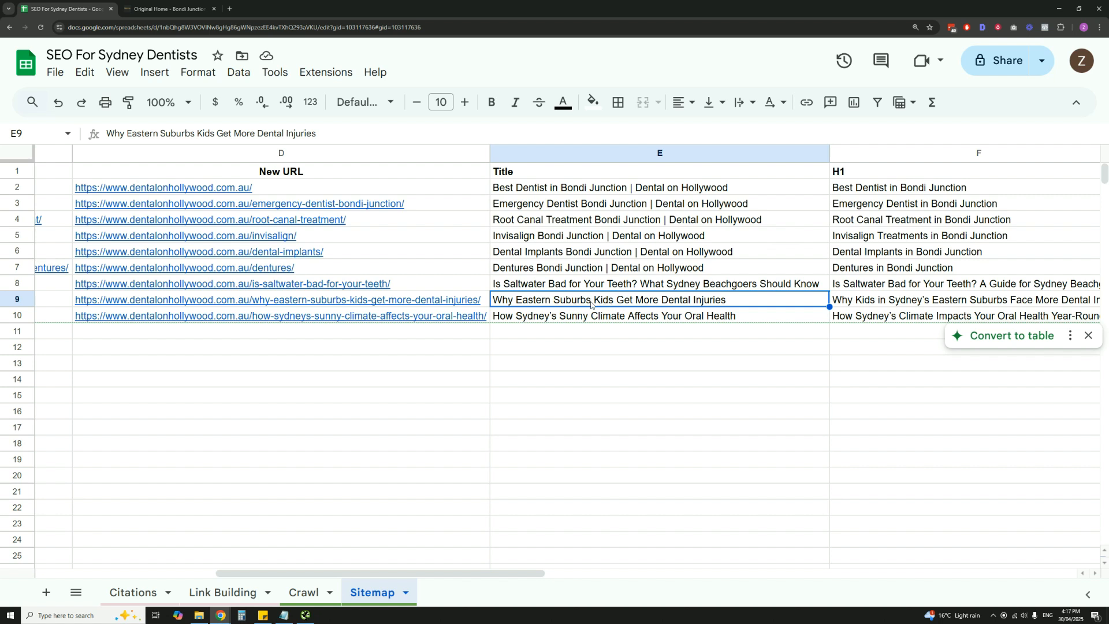
click(621, 311)
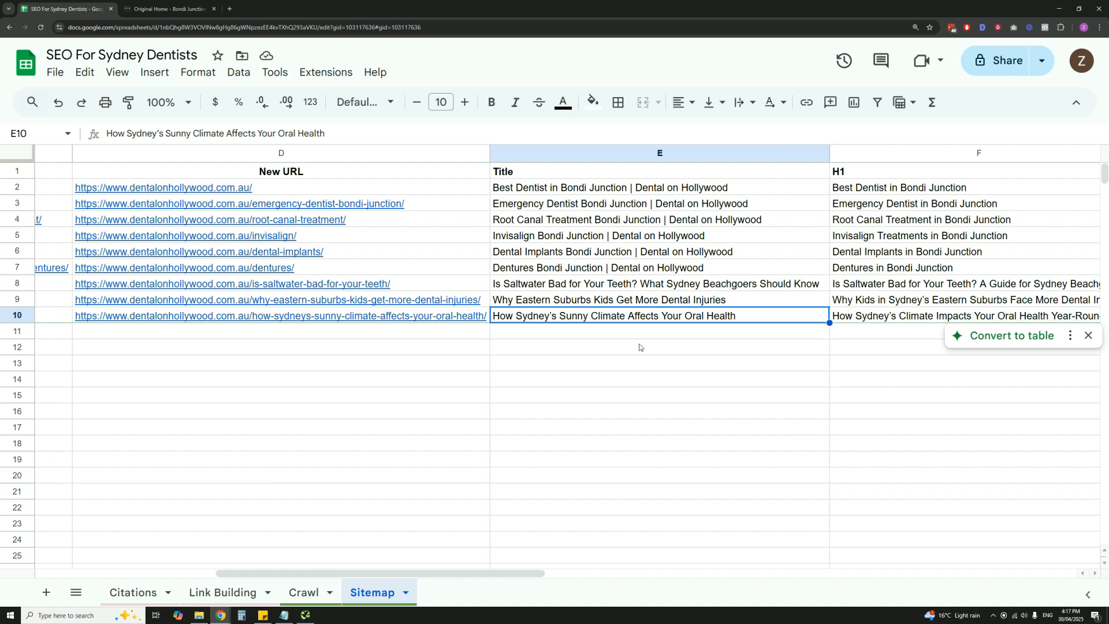
click(702, 333)
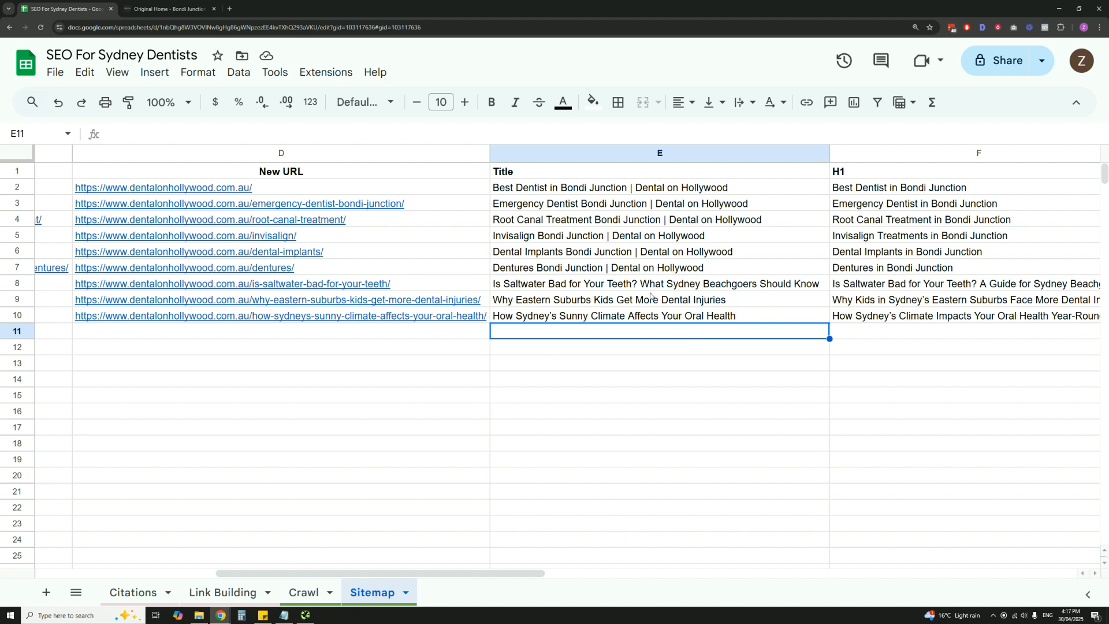
- Examine the three Supporting Content titles in rows 8 to 10 of the Title column, individually and as a group
click(629, 285)
drag(628, 304, 632, 317)
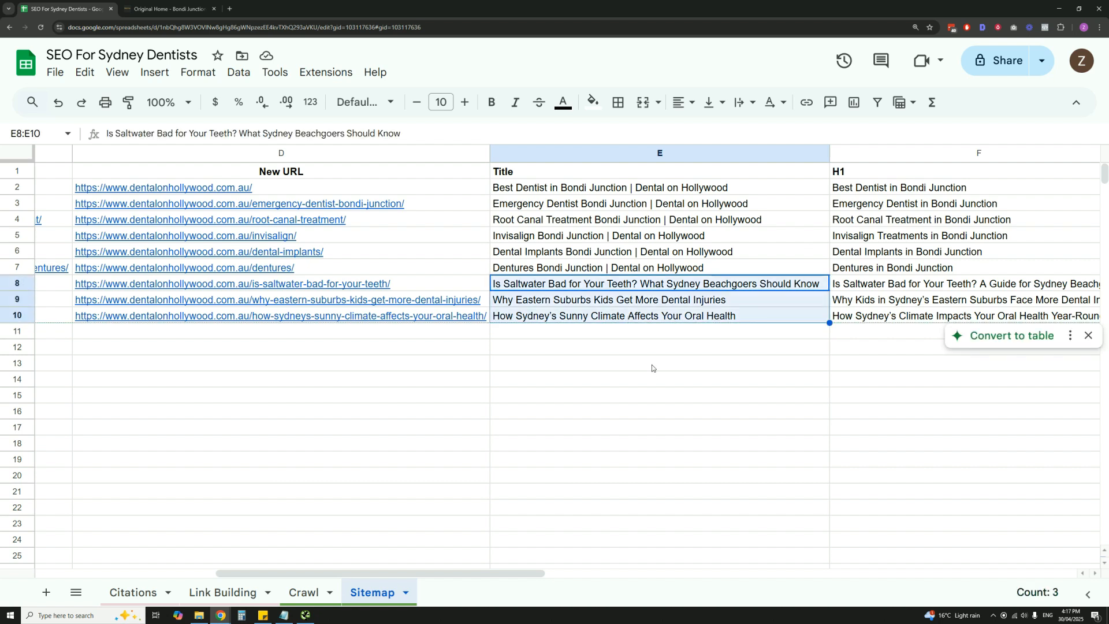
click(637, 336)
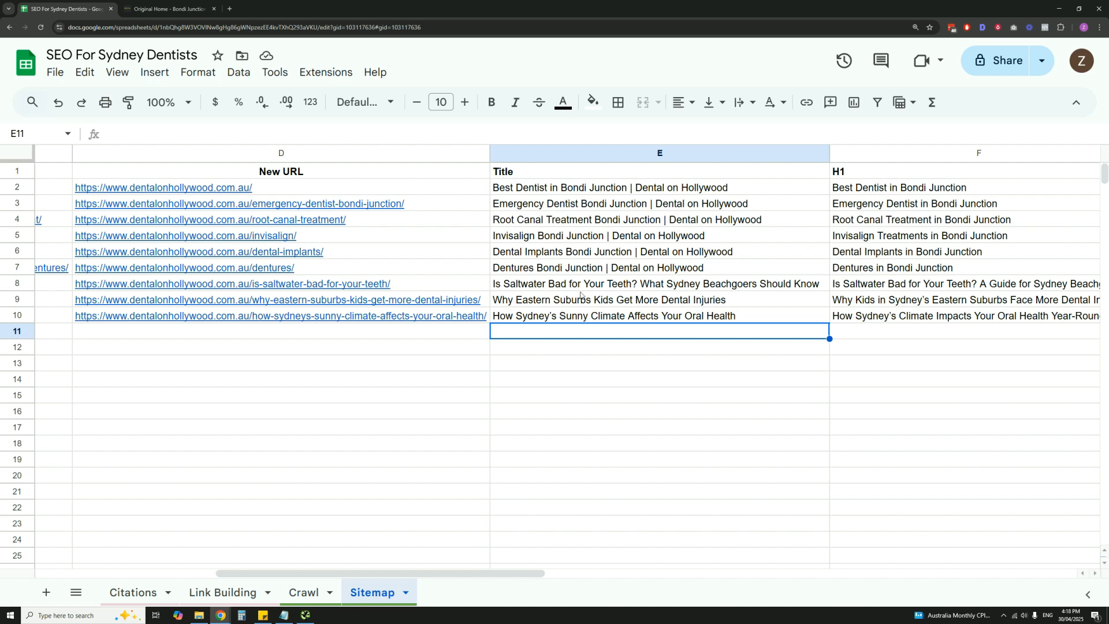
drag(596, 284, 618, 316)
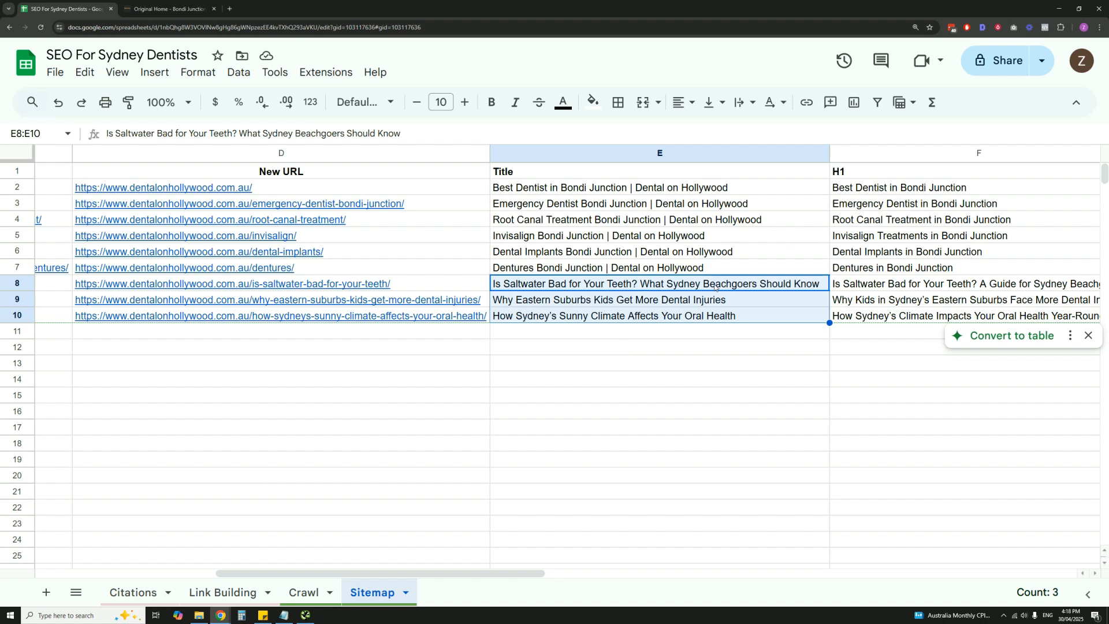
click(584, 306)
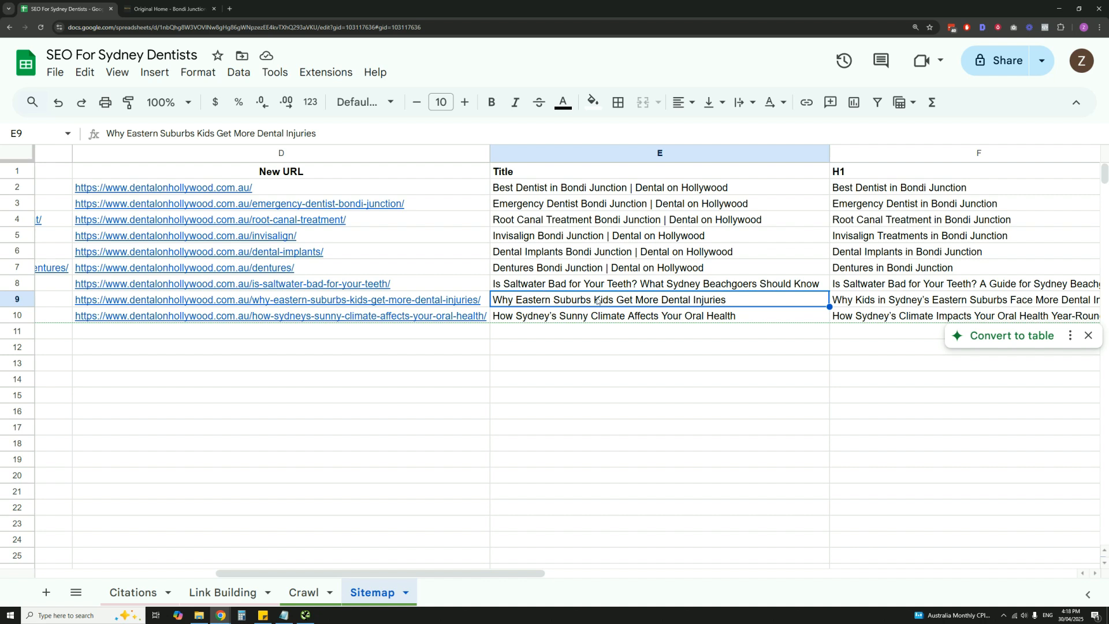
click(576, 317)
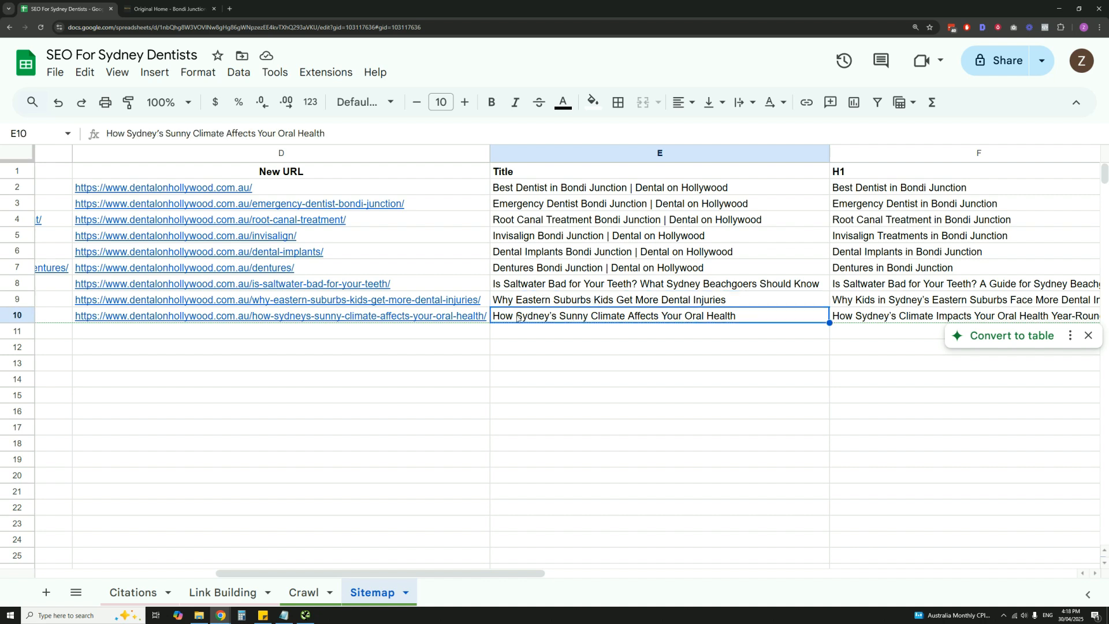
drag(595, 284, 596, 317)
click(588, 338)
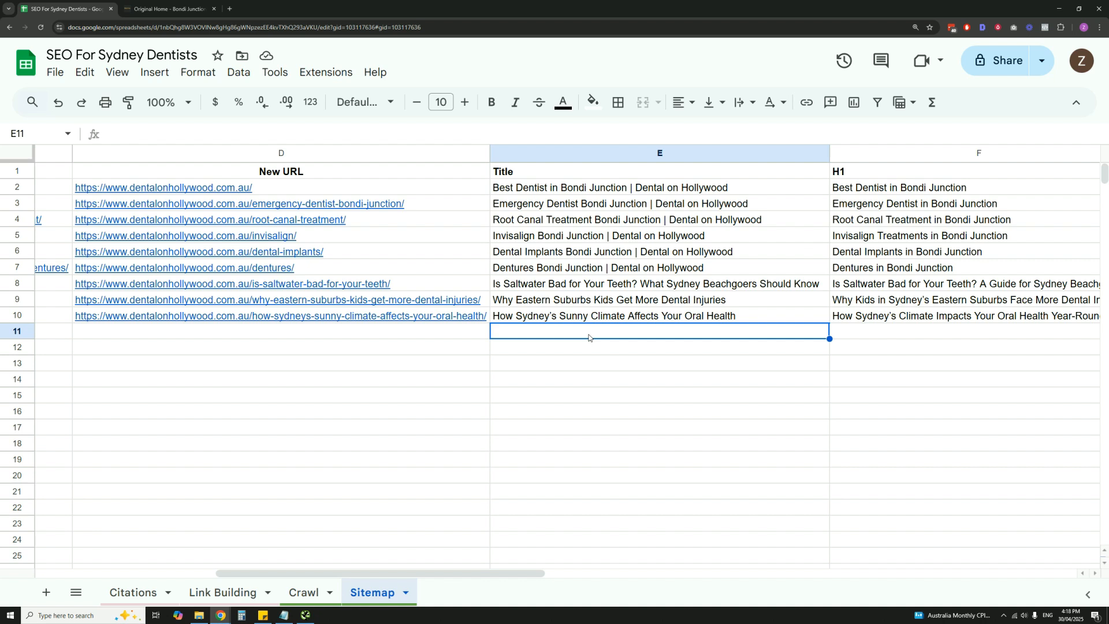
drag(603, 284, 603, 316)
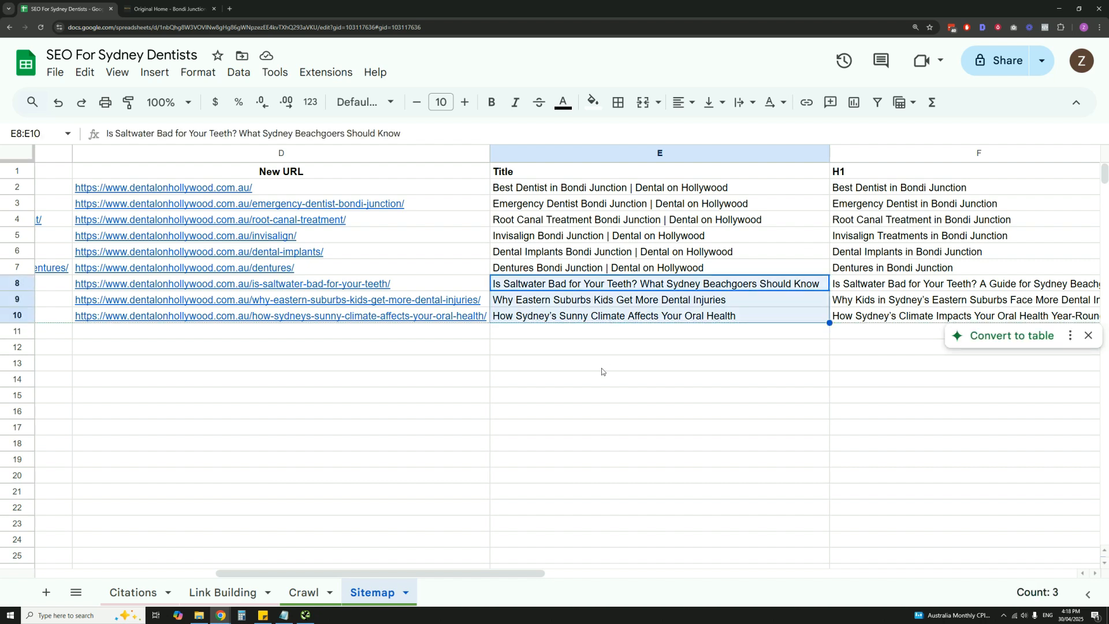
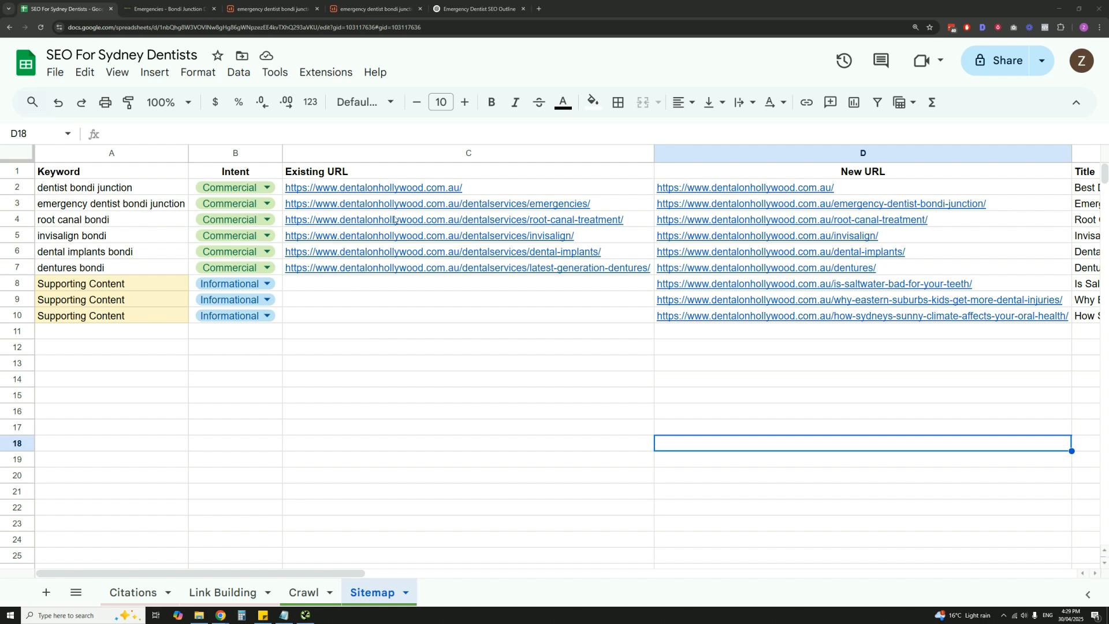
- Switch to the Dental on Hollywood Emergencies page and read its two paragraphs of body copy
click(137, 4)
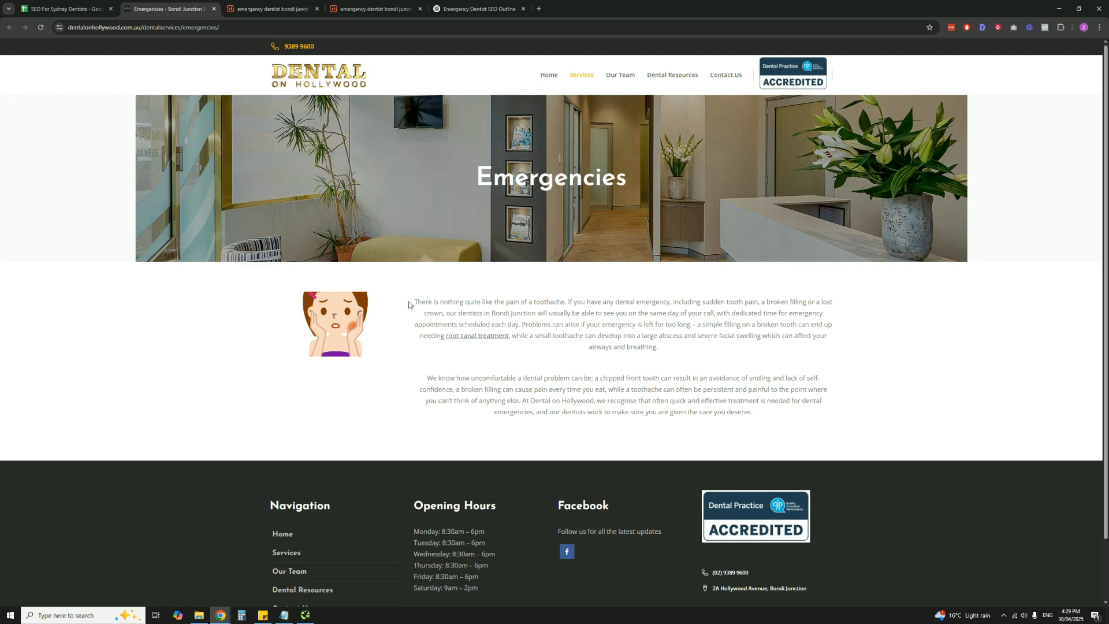
drag(414, 301, 766, 415)
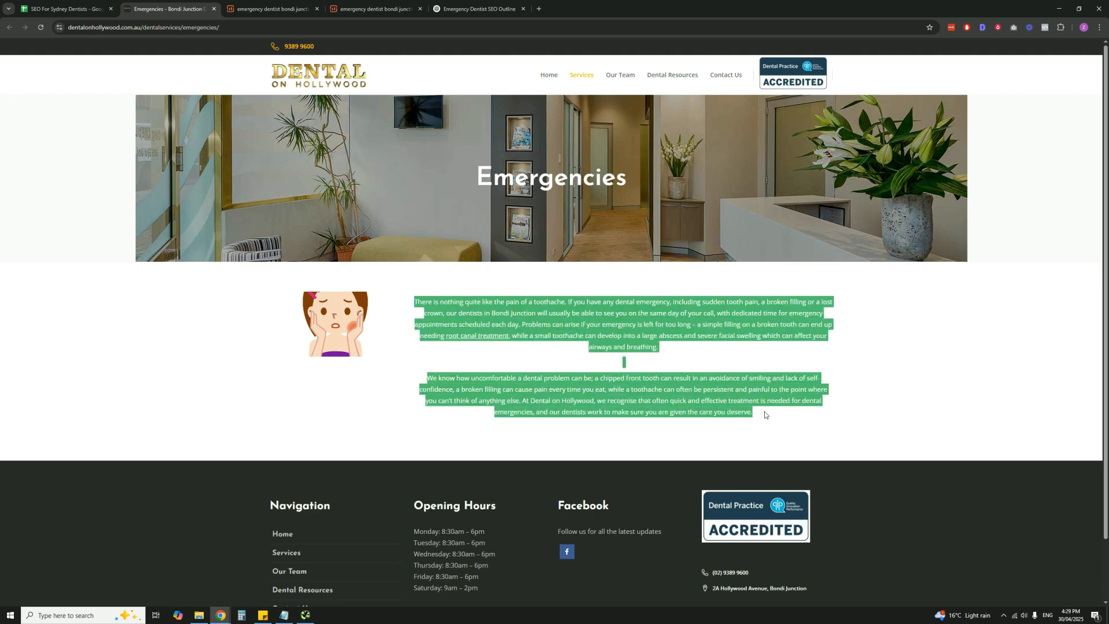
click(766, 416)
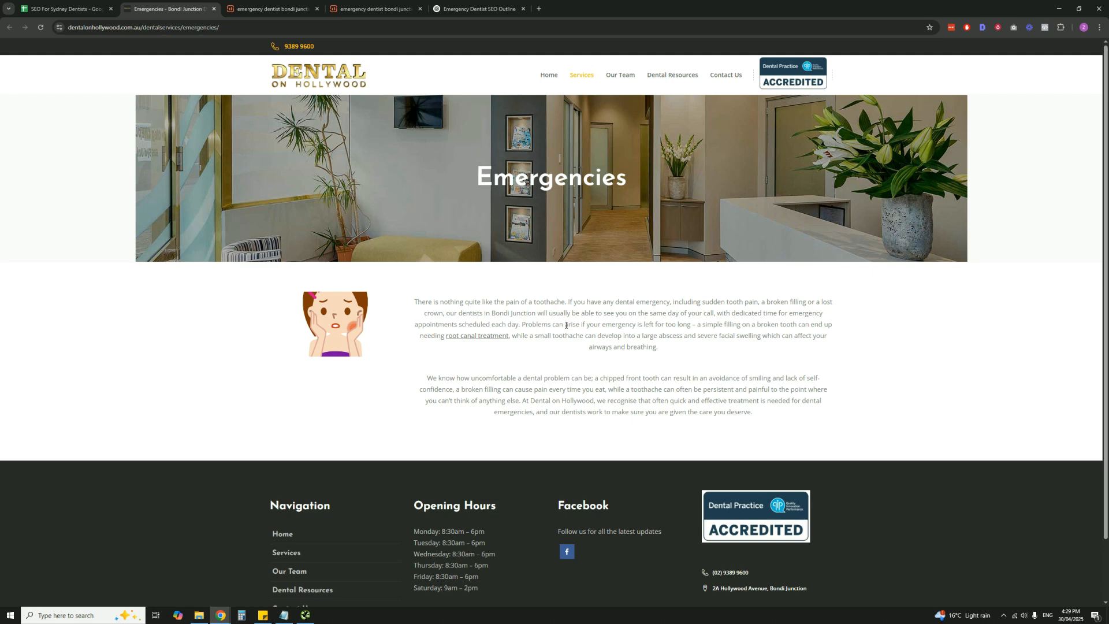
- Switch to the Surfer draft for "emergency dentist bondi junction" and examine the existing page's content score and content structure
click(246, 4)
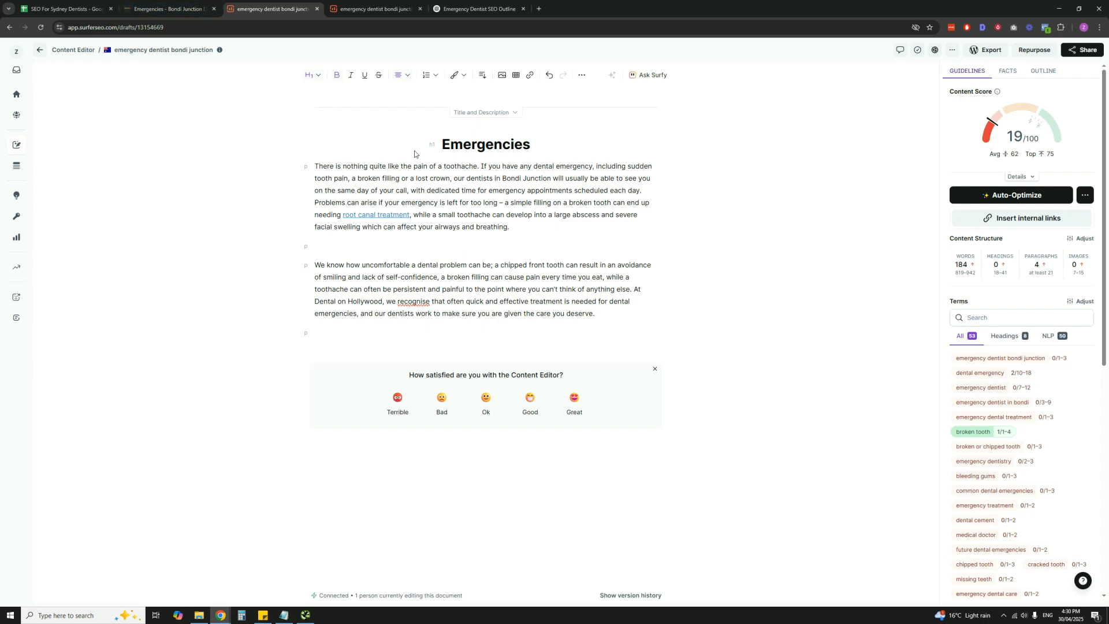
click(173, 3)
click(272, 8)
mouse_move(1015, 131)
scroll(1026, 306, down, 2)
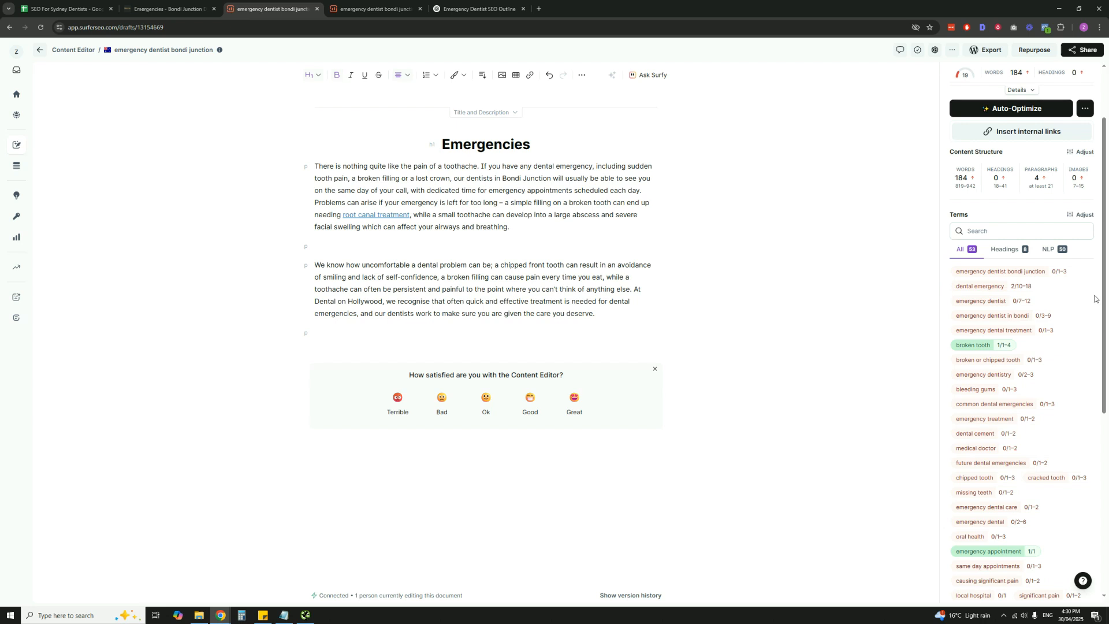
scroll(1095, 299, down, 1)
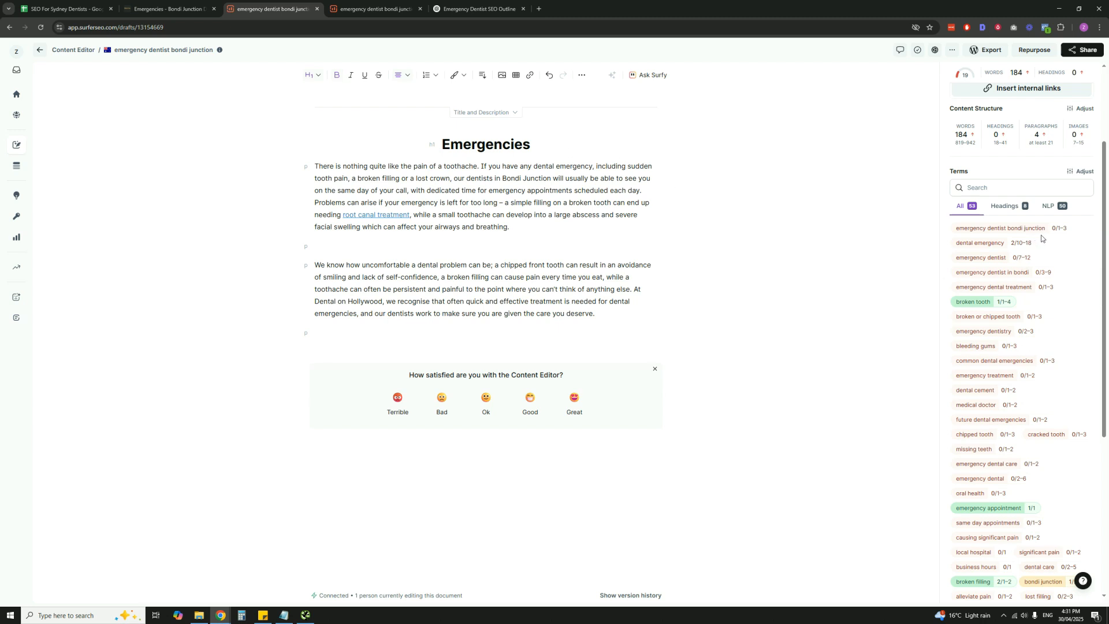
- Read through the full list of suggested terms and their usage ranges for the Emergencies draft
scroll(1048, 247, down, 4)
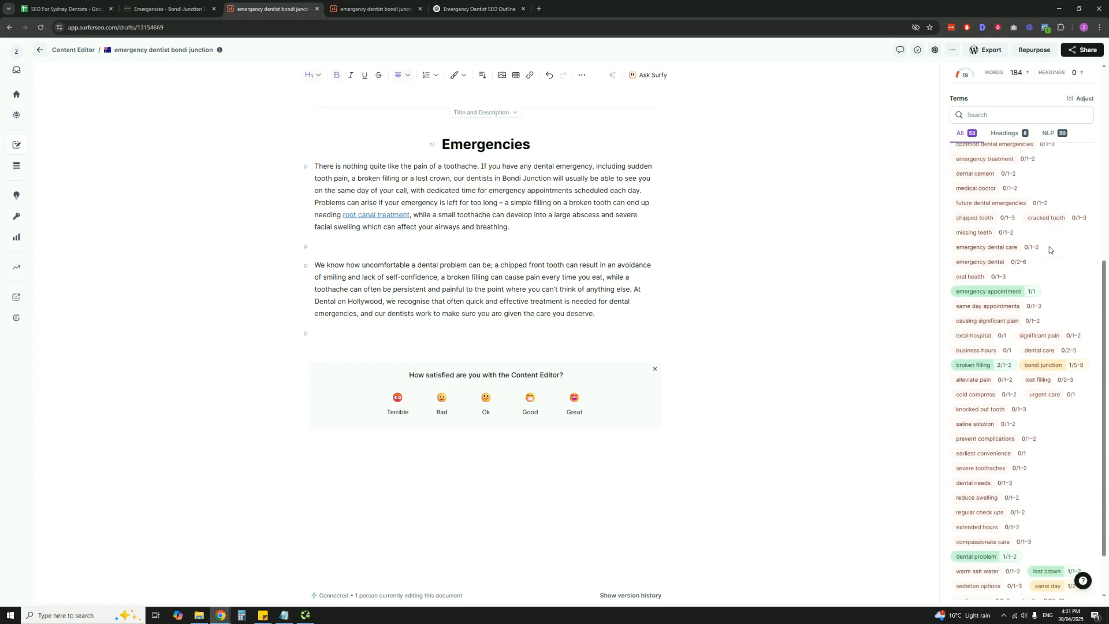
scroll(1050, 250, down, 1)
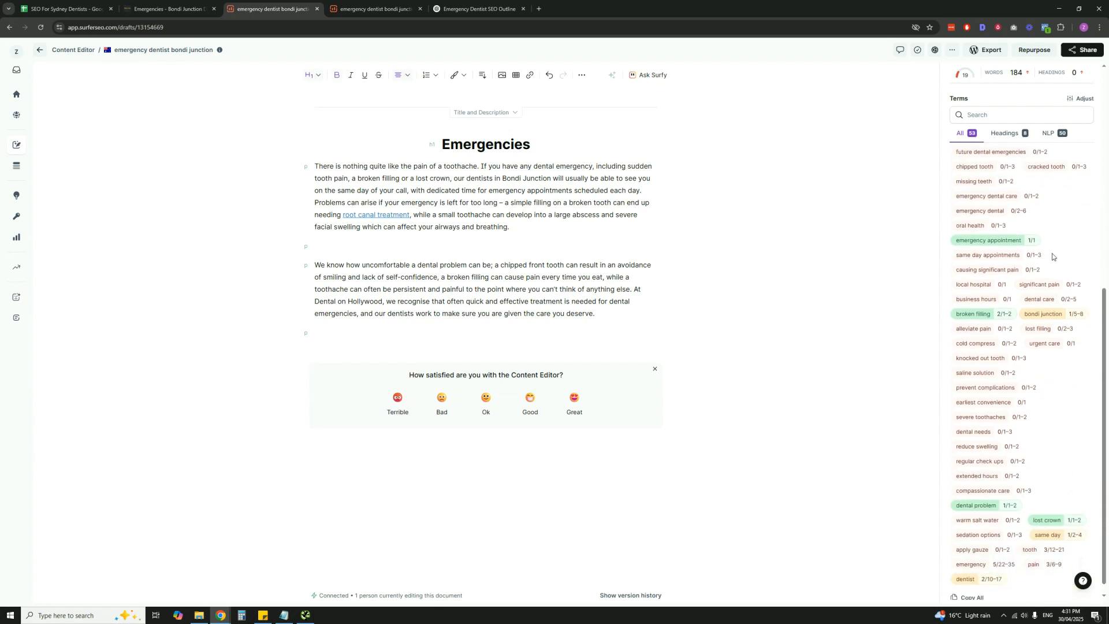
scroll(1052, 253, up, 4)
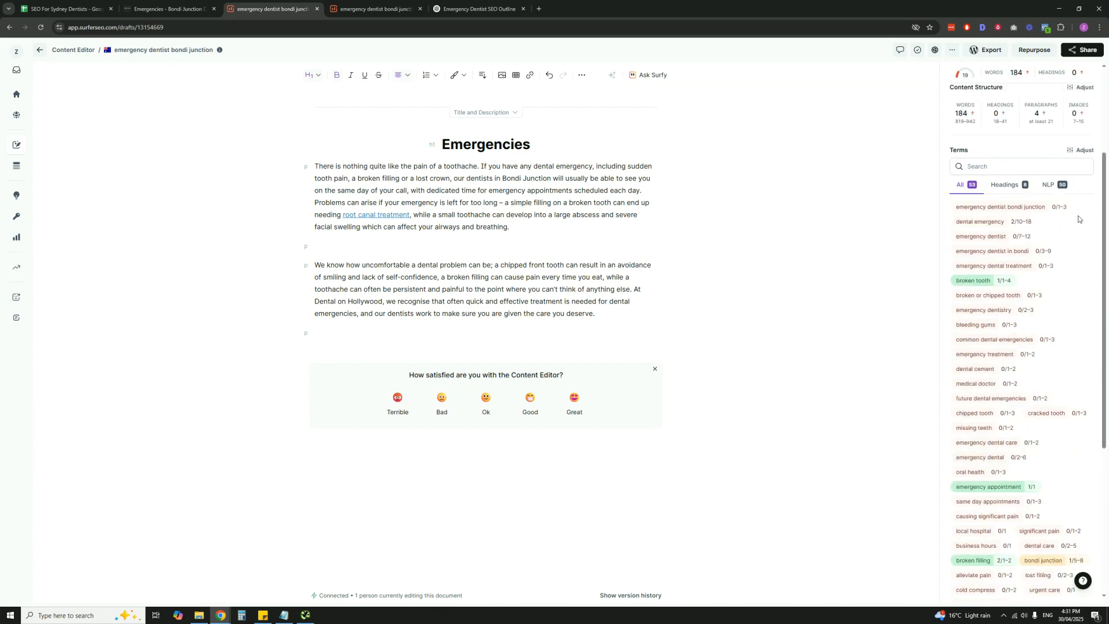
scroll(1077, 249, down, 4)
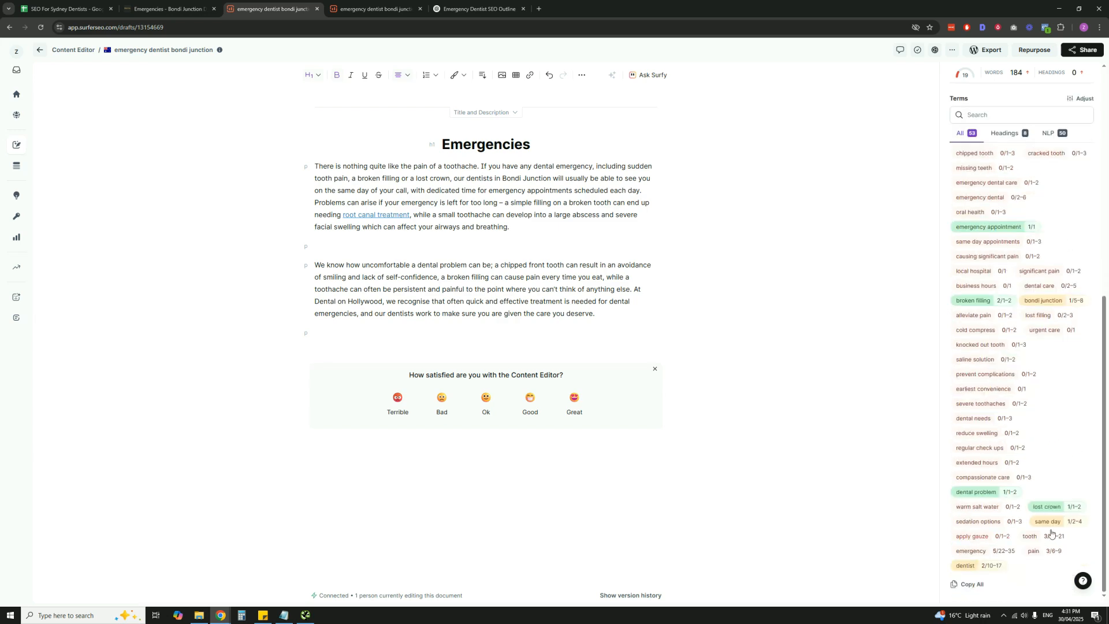
scroll(1057, 528, up, 6)
scroll(1091, 432, down, 2)
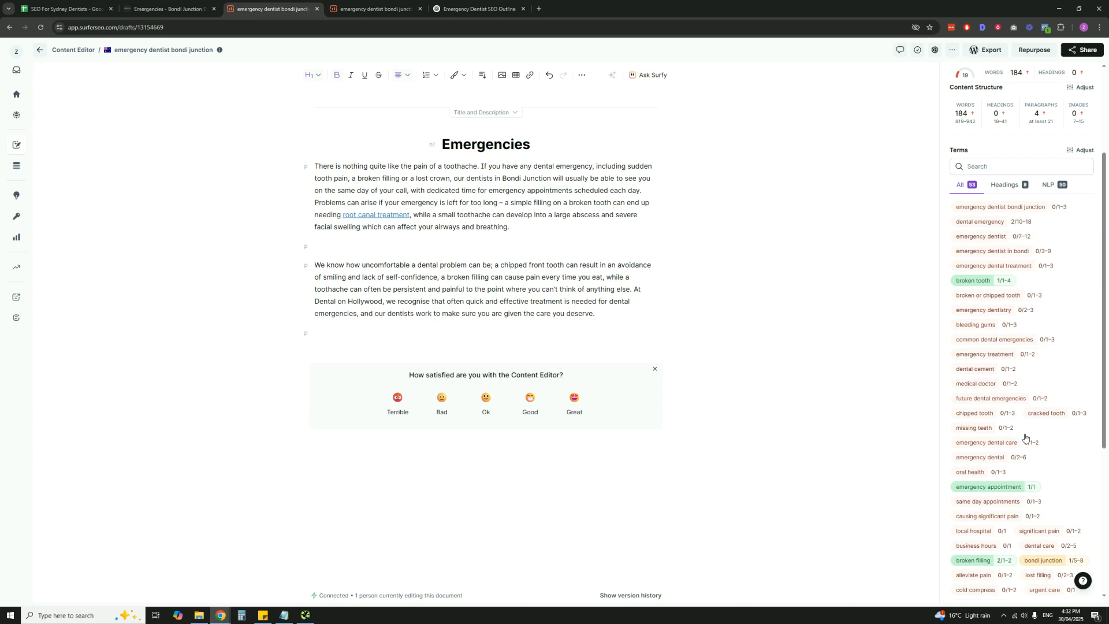
scroll(1069, 336, up, 1)
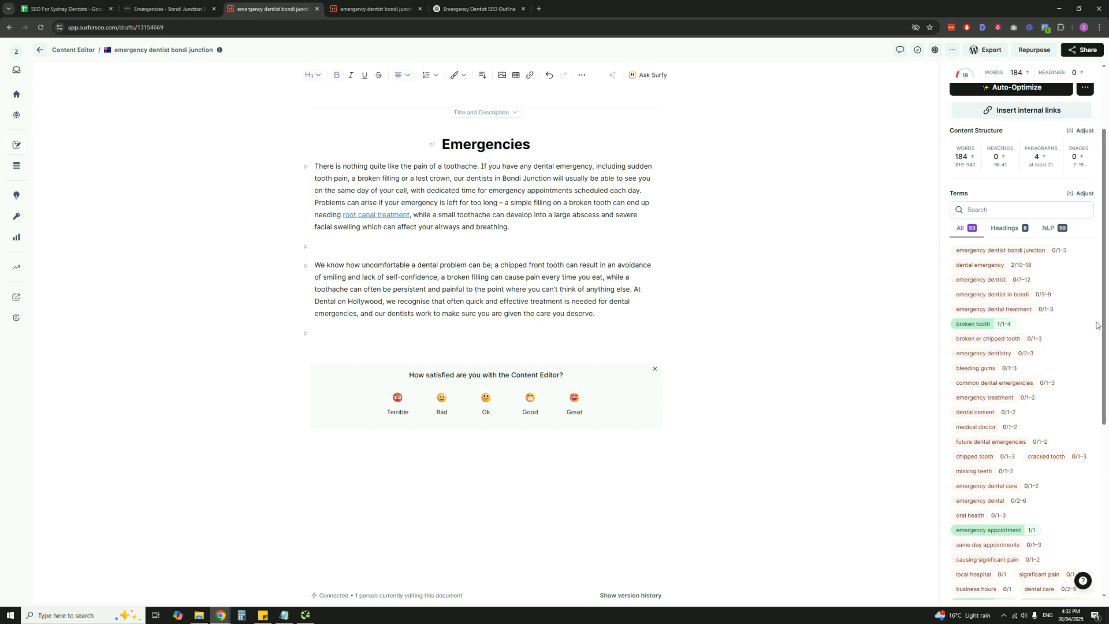
scroll(1039, 300, down, 1)
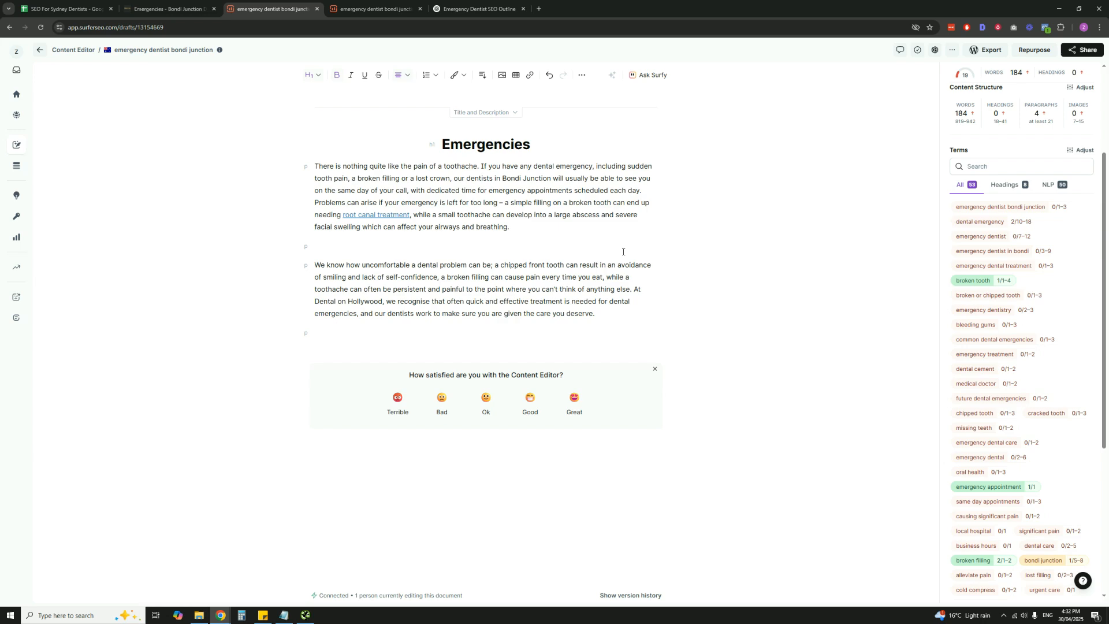
- Open the ChatGPT emergency dentist outline chat, hide its sidebar, and look through the Dental on Hollywood homepage for the attached PDF's source content
click(474, 9)
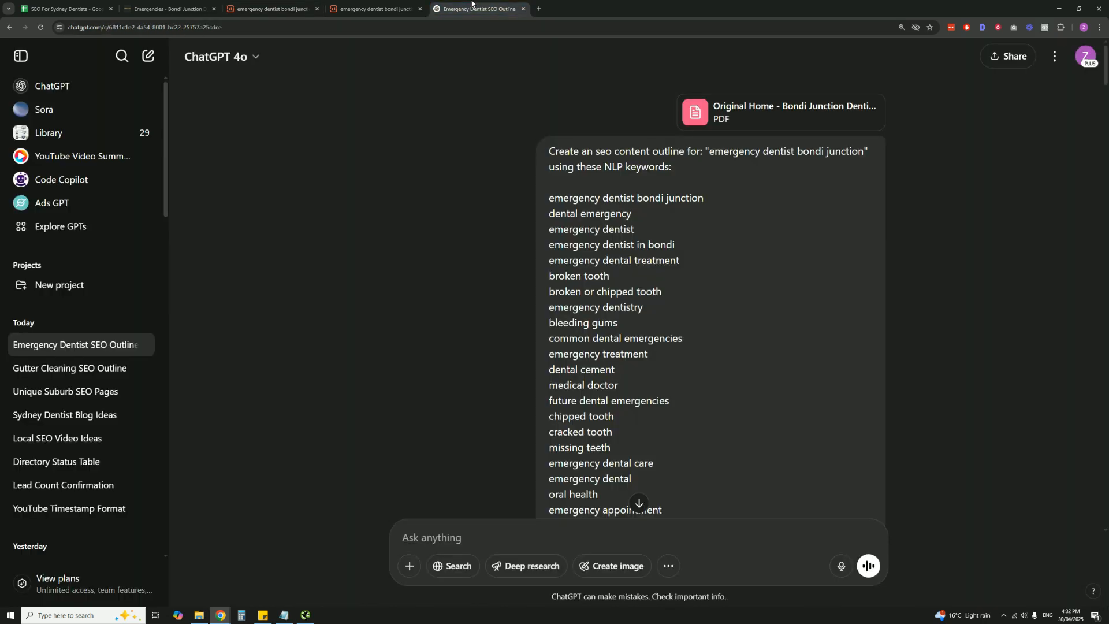
click(21, 56)
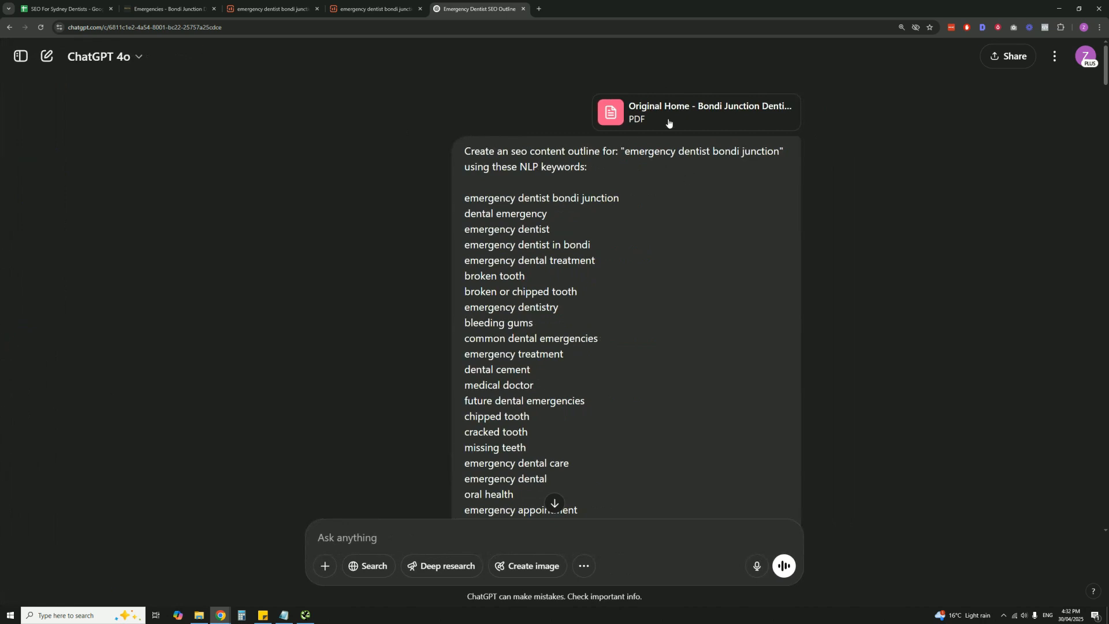
click(166, 9)
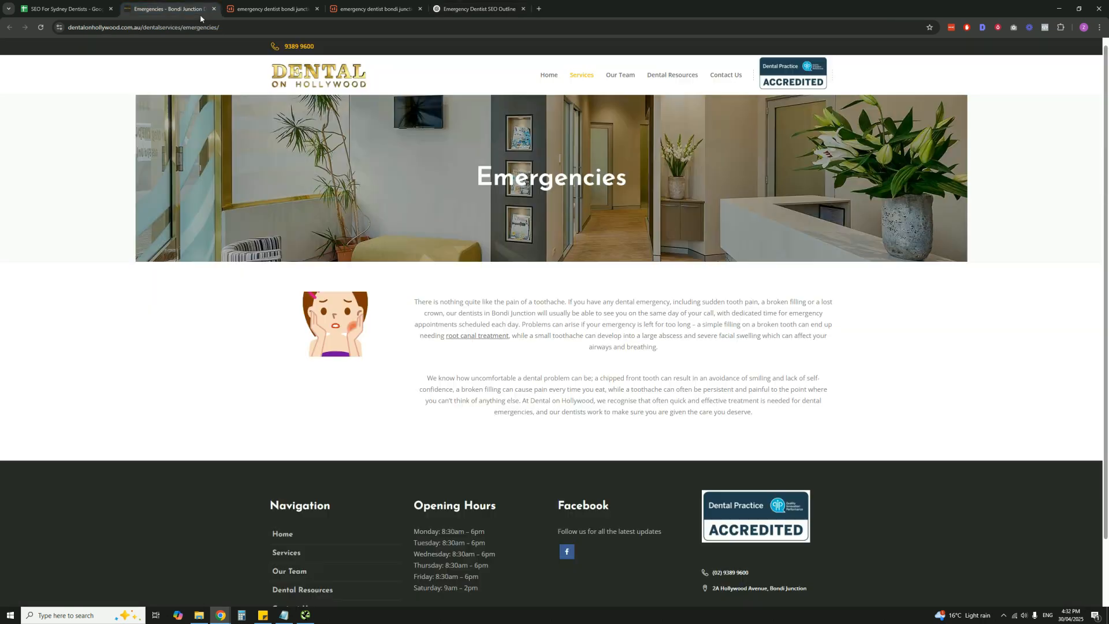
click(345, 76)
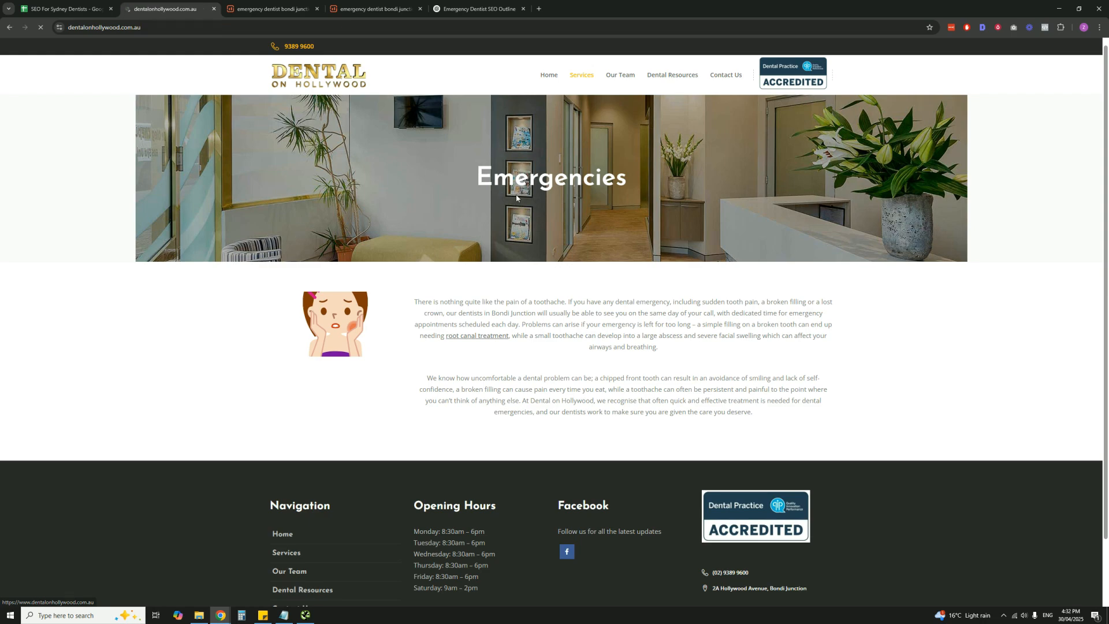
scroll(516, 192, down, 14)
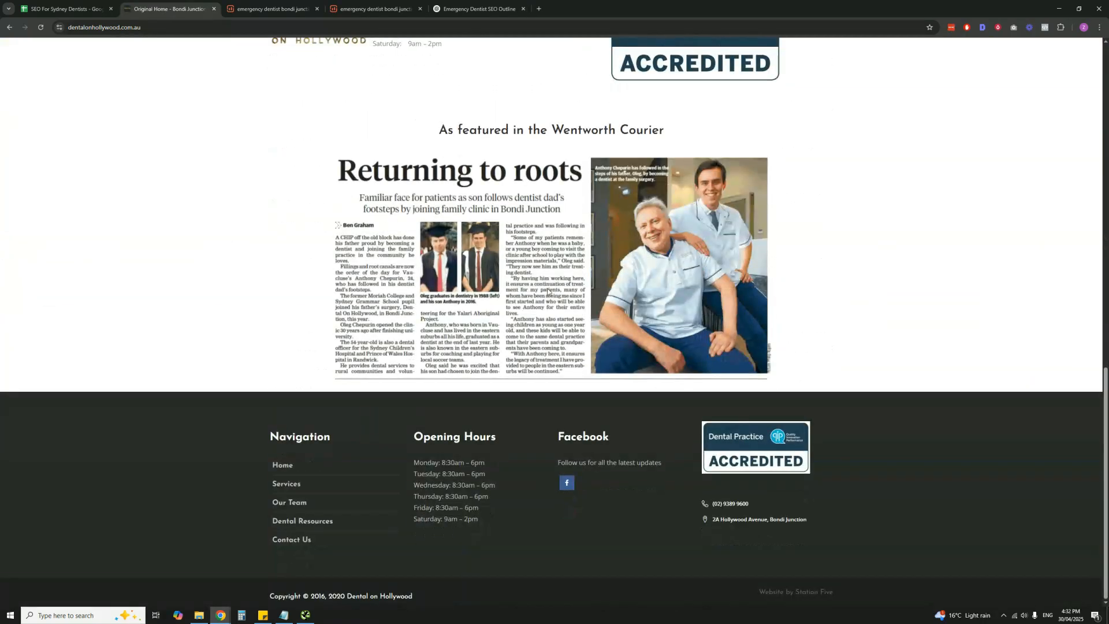
- Compare Surfer's suggested terms with the NLP keywords in the ChatGPT outline prompt, and read the prompt through to its personalisation instruction
click(480, 9)
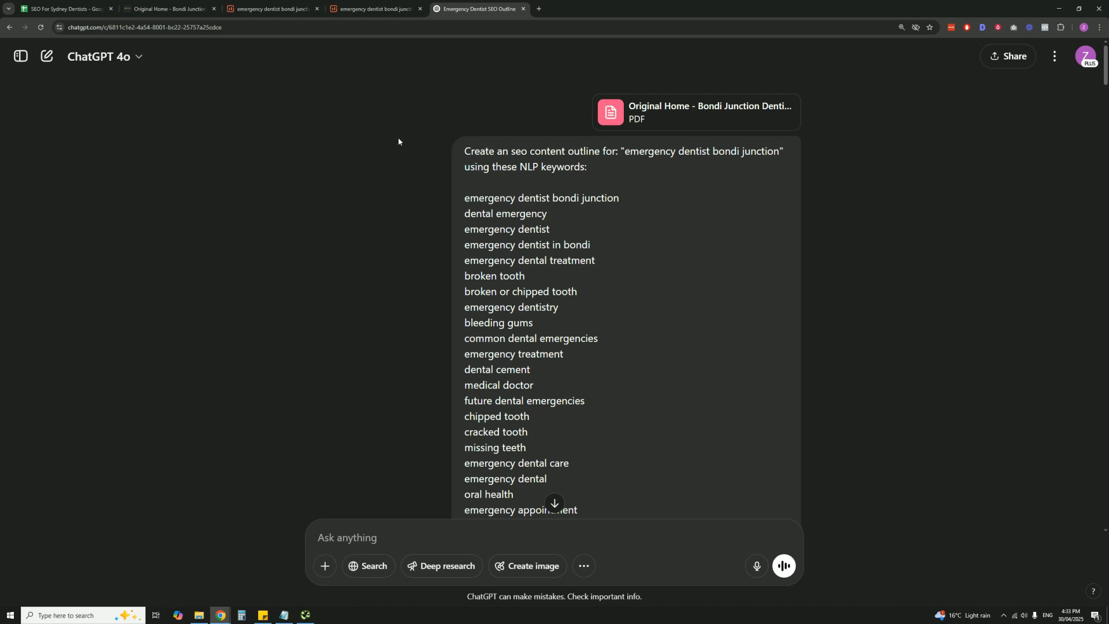
click(272, 8)
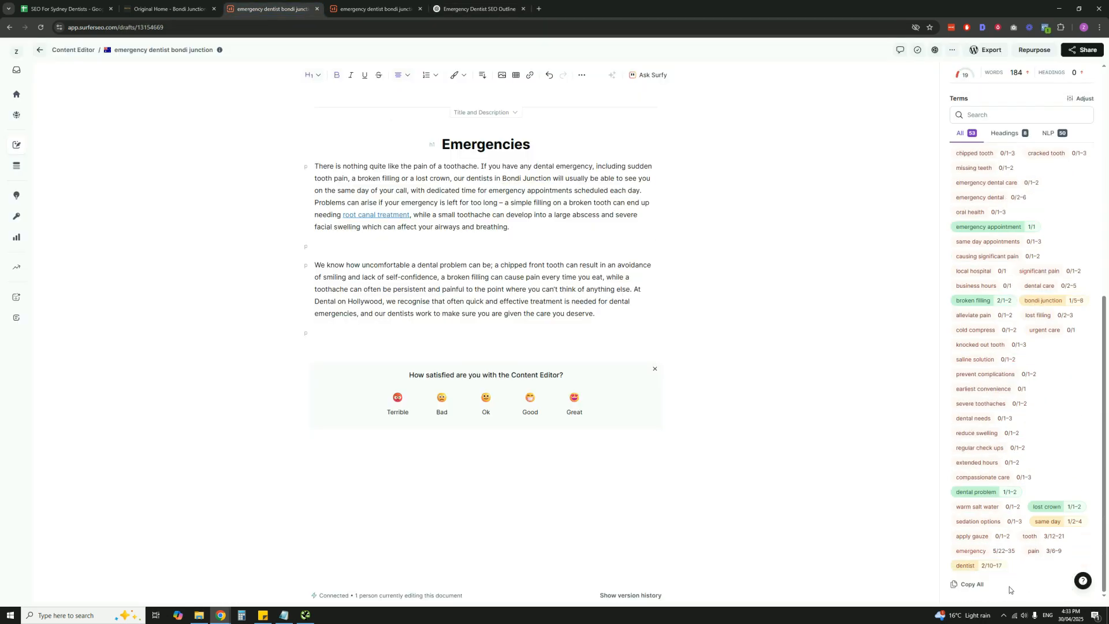
scroll(967, 589, up, 4)
key(ctrl+Tab)
key(ctrl+Tab)
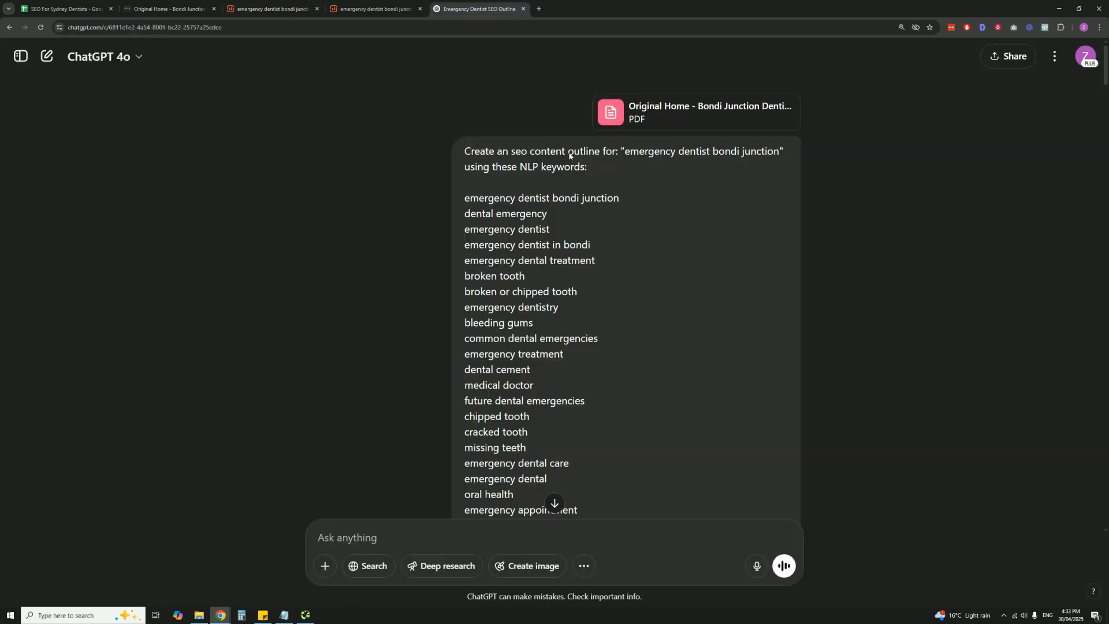
scroll(686, 270, down, 12)
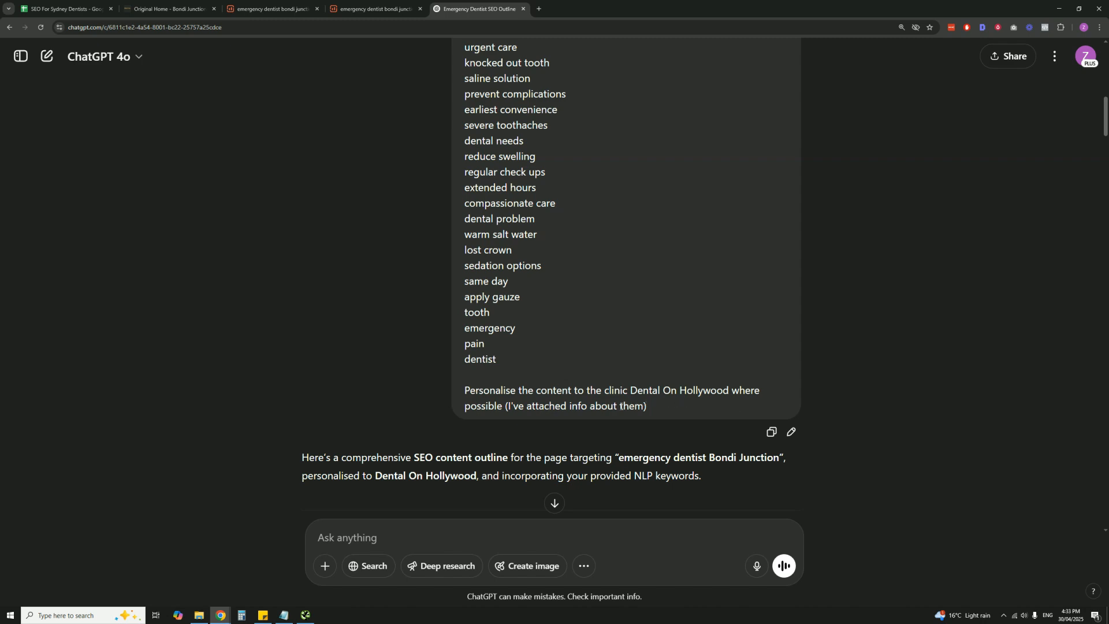
scroll(585, 409, up, 10)
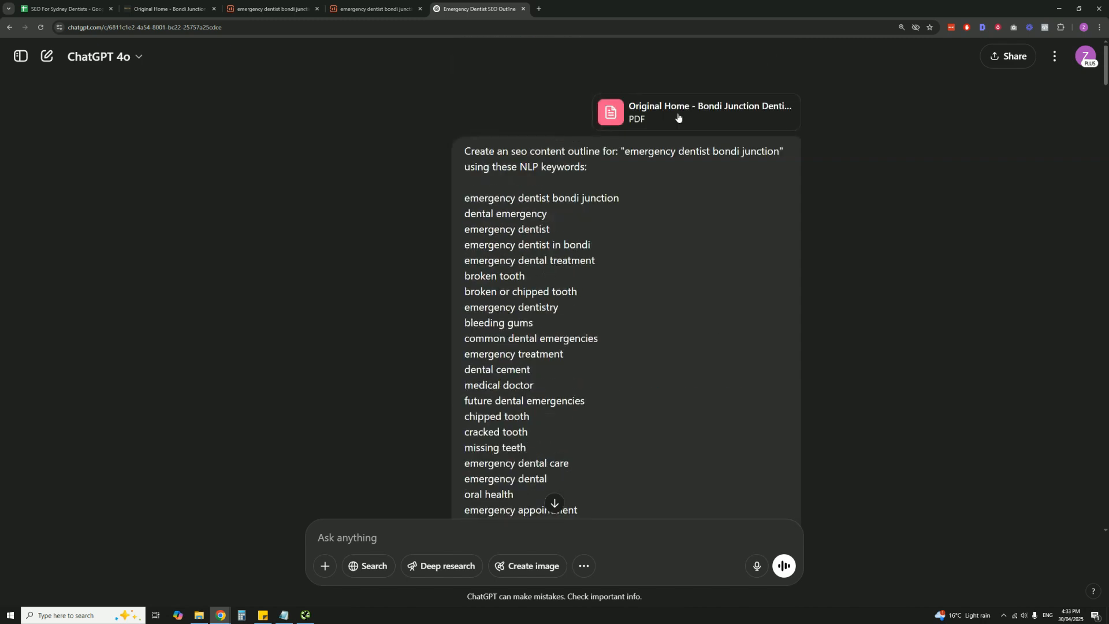
- Review the clinic's homepage from the welcome text to the Wentworth Courier feature, and return to the ChatGPT outline prompt
click(170, 9)
scroll(515, 267, up, 15)
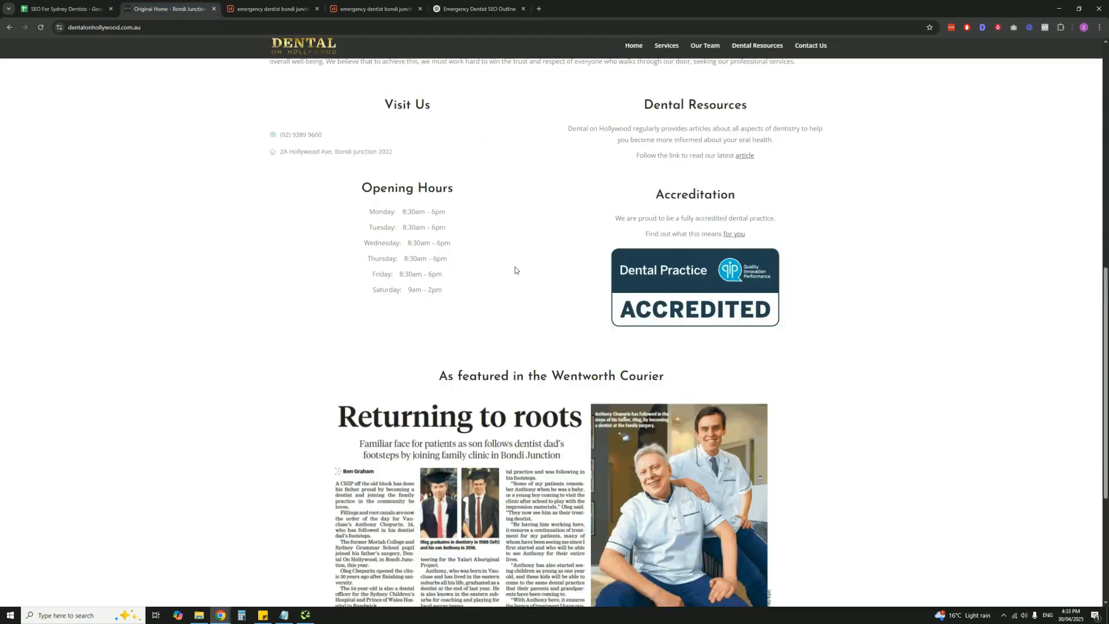
scroll(554, 282, down, 1)
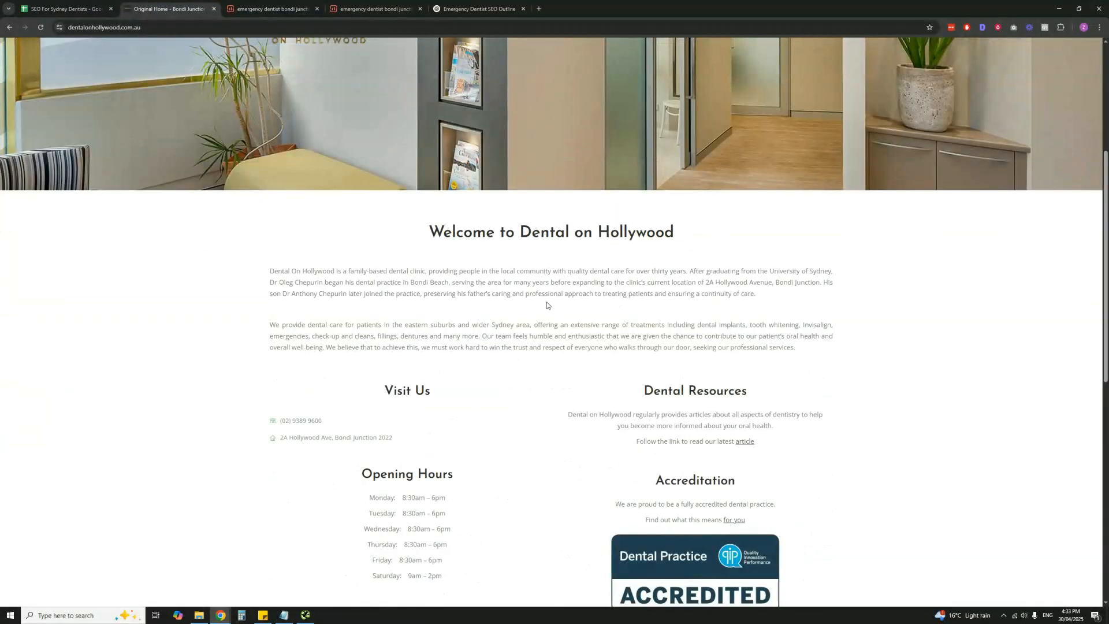
scroll(546, 304, down, 6)
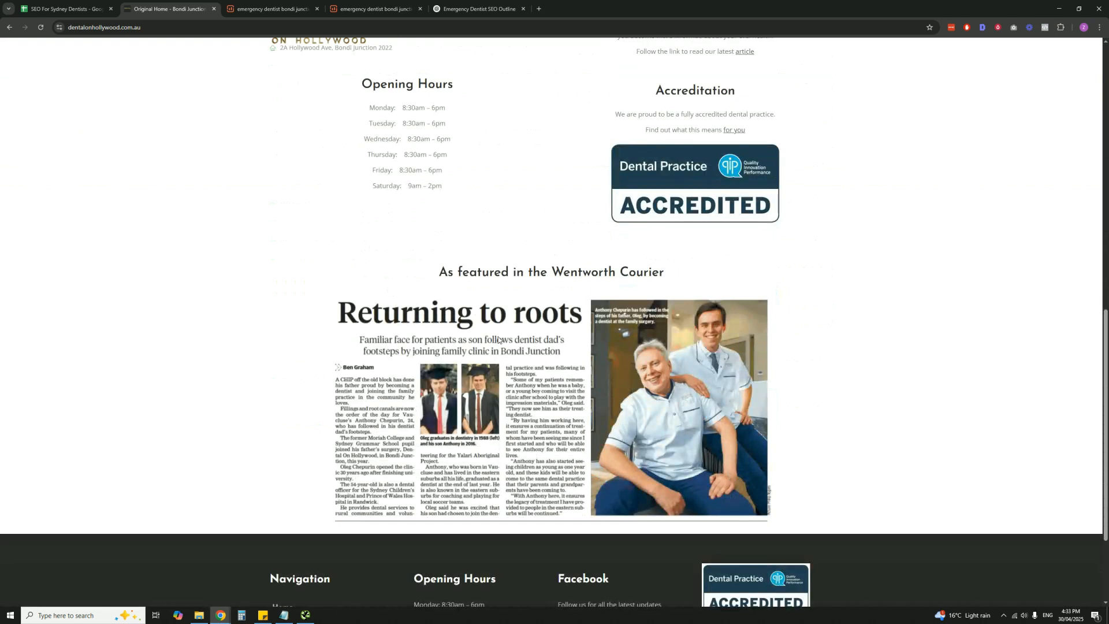
click(478, 9)
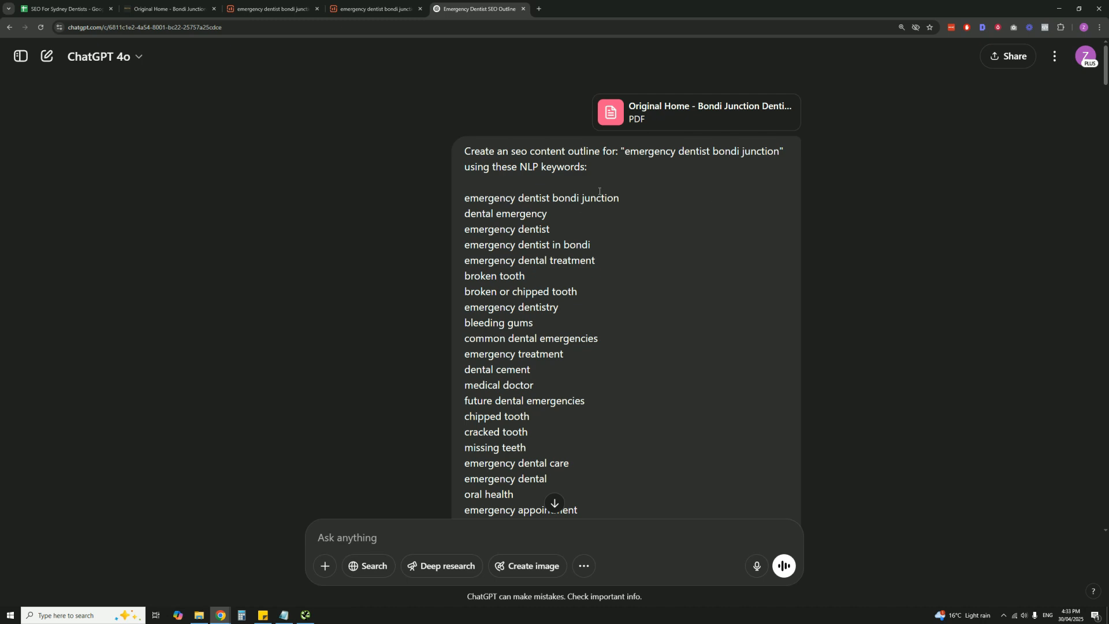
- Read the ChatGPT chat from the keyword prompt through the generated outline to the request for a 900-word first draft
scroll(601, 189, down, 5)
scroll(652, 265, up, 5)
scroll(755, 215, down, 2)
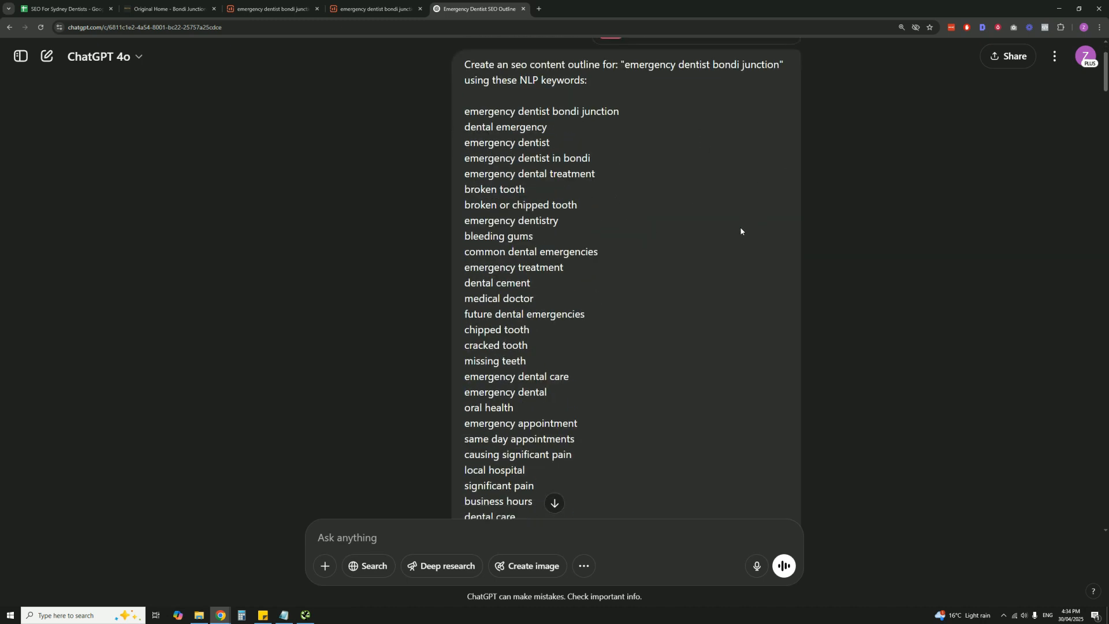
scroll(741, 231, down, 12)
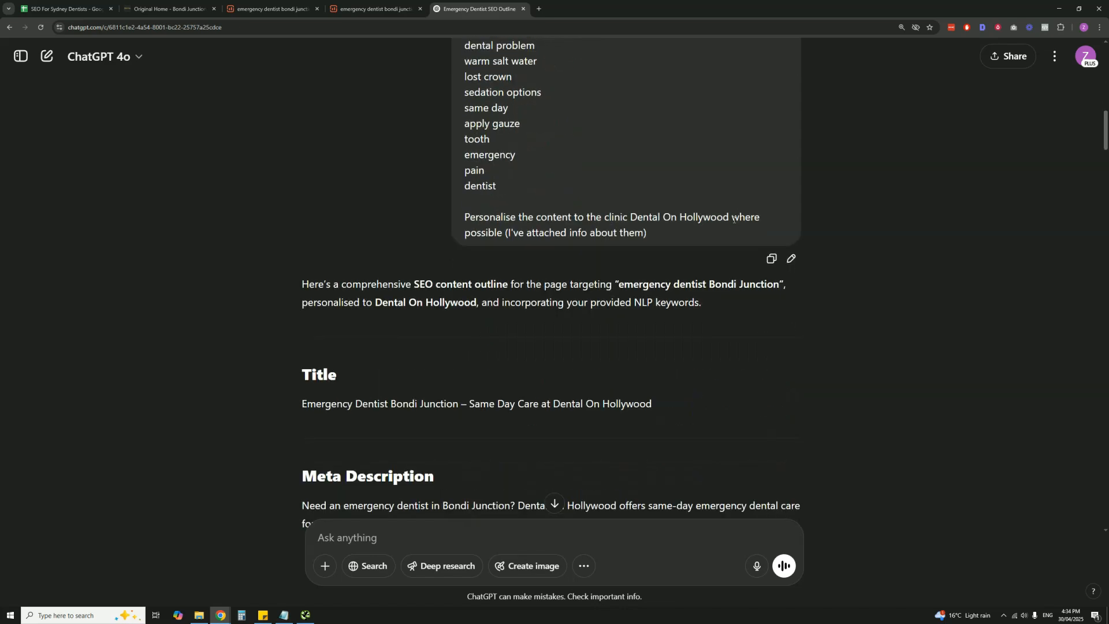
scroll(733, 218, up, 2)
scroll(733, 217, down, 4)
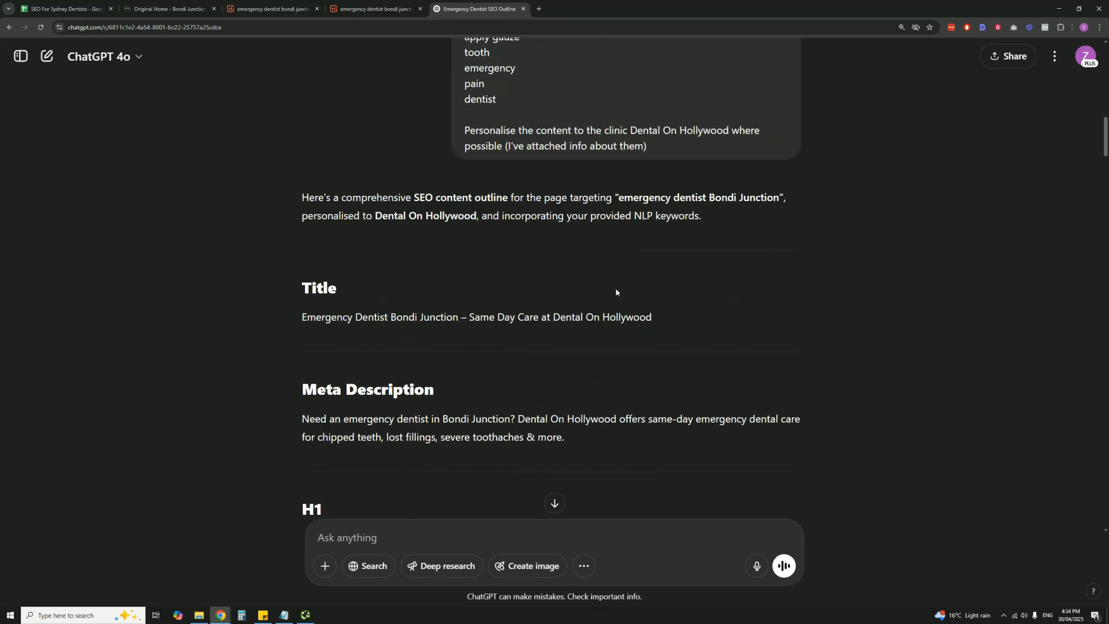
scroll(606, 283, down, 13)
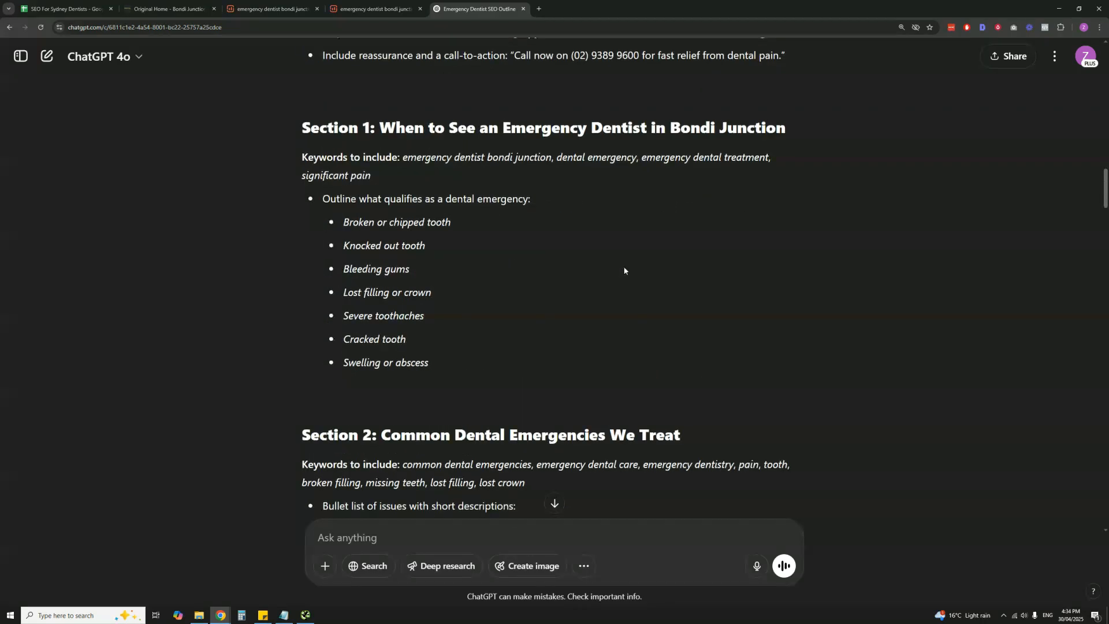
scroll(624, 271, down, 20)
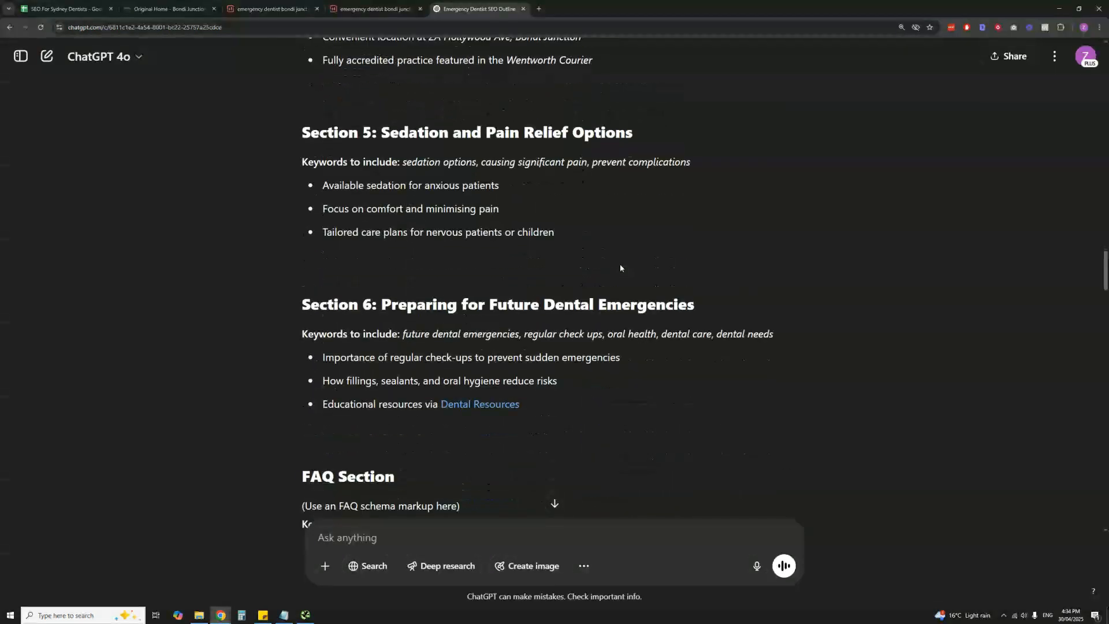
scroll(622, 262, down, 13)
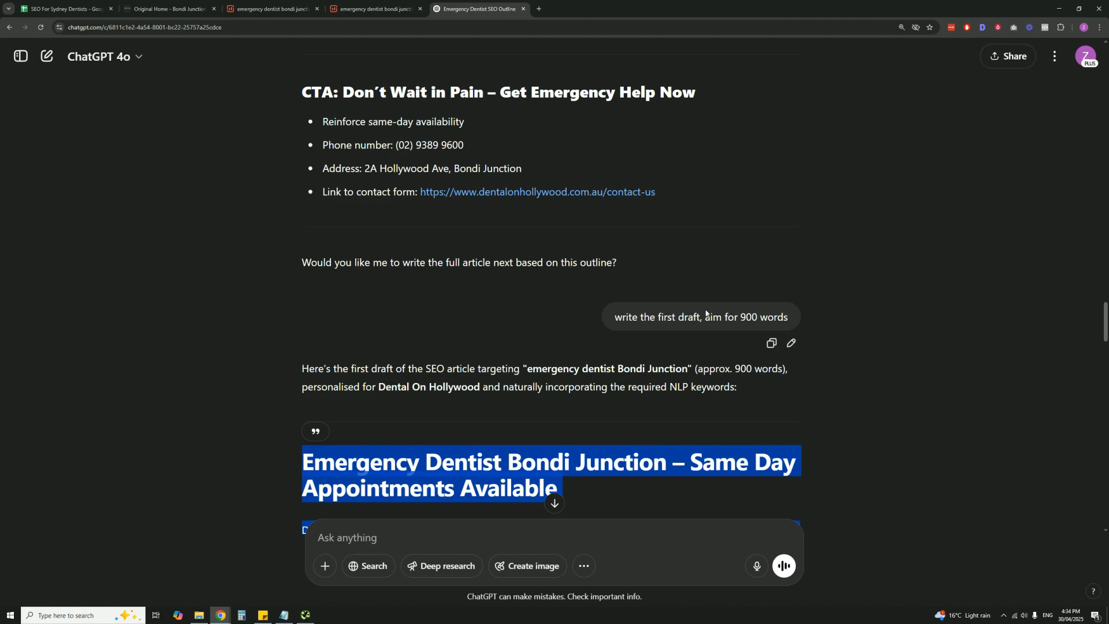
- Check the recommended word count for the Emergencies draft in Surfer, and read the generated first draft in ChatGPT to its booking section
key(ctrl+3)
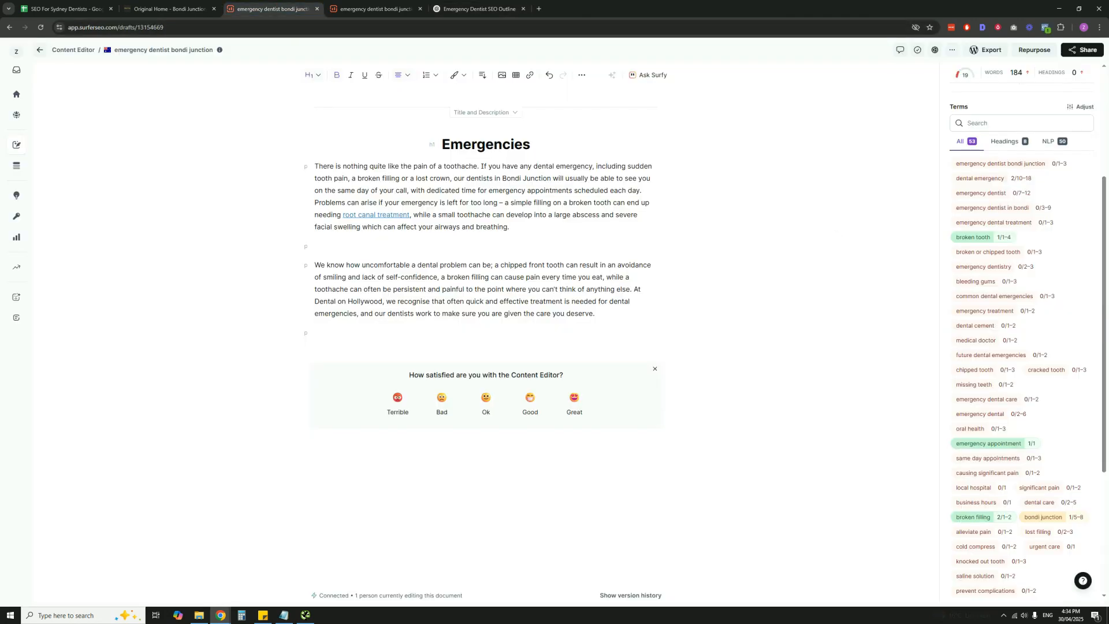
scroll(1055, 346, up, 3)
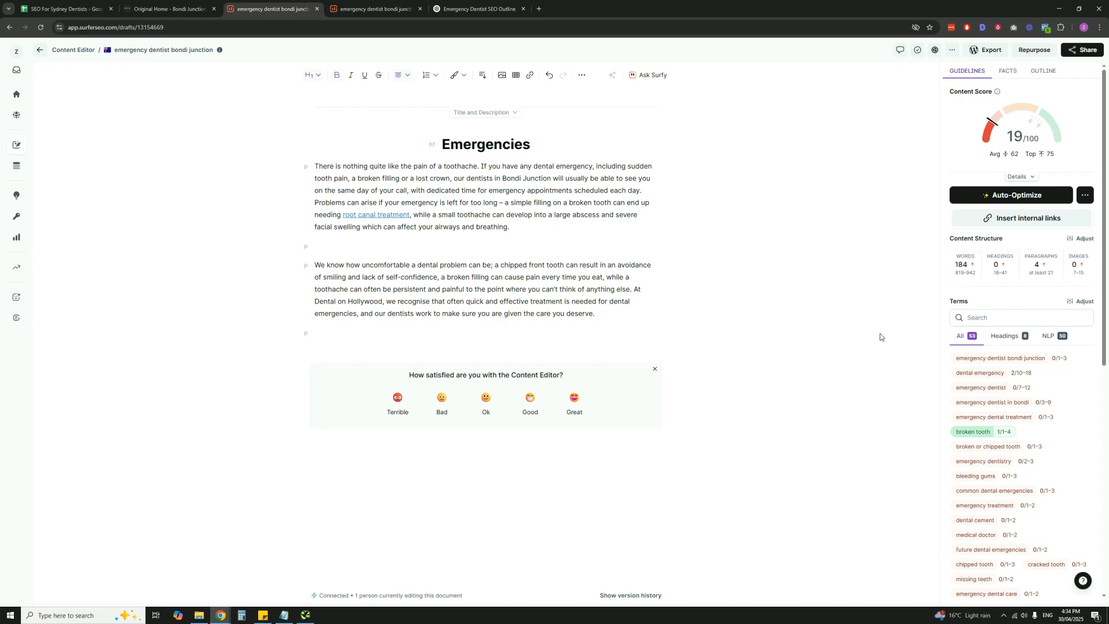
click(482, 13)
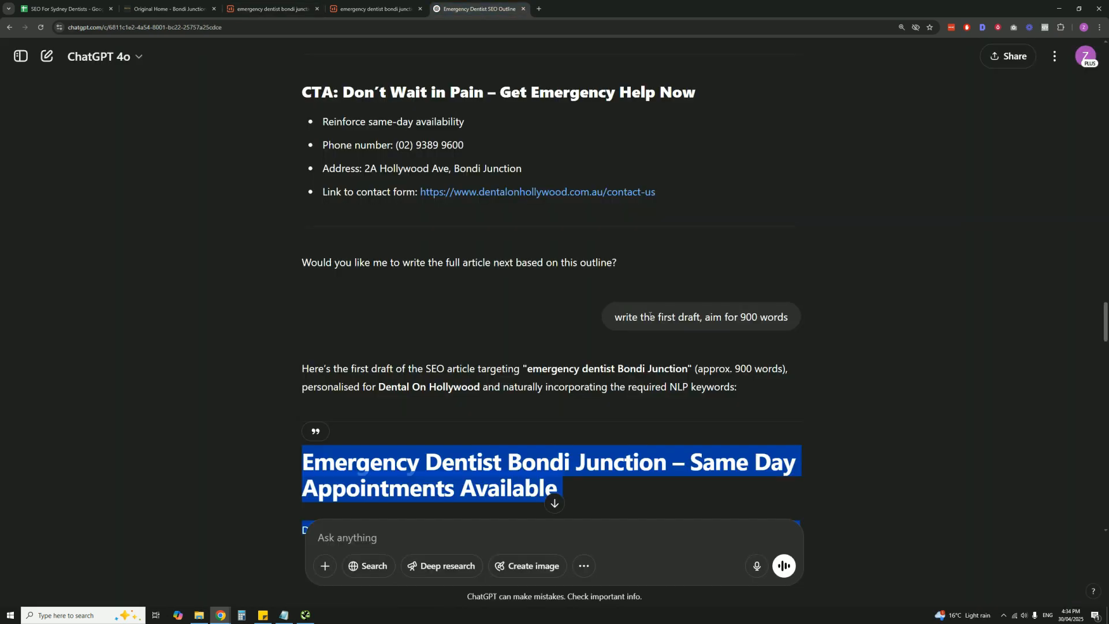
scroll(854, 282, down, 4)
click(854, 282)
scroll(649, 291, down, 4)
scroll(649, 292, down, 20)
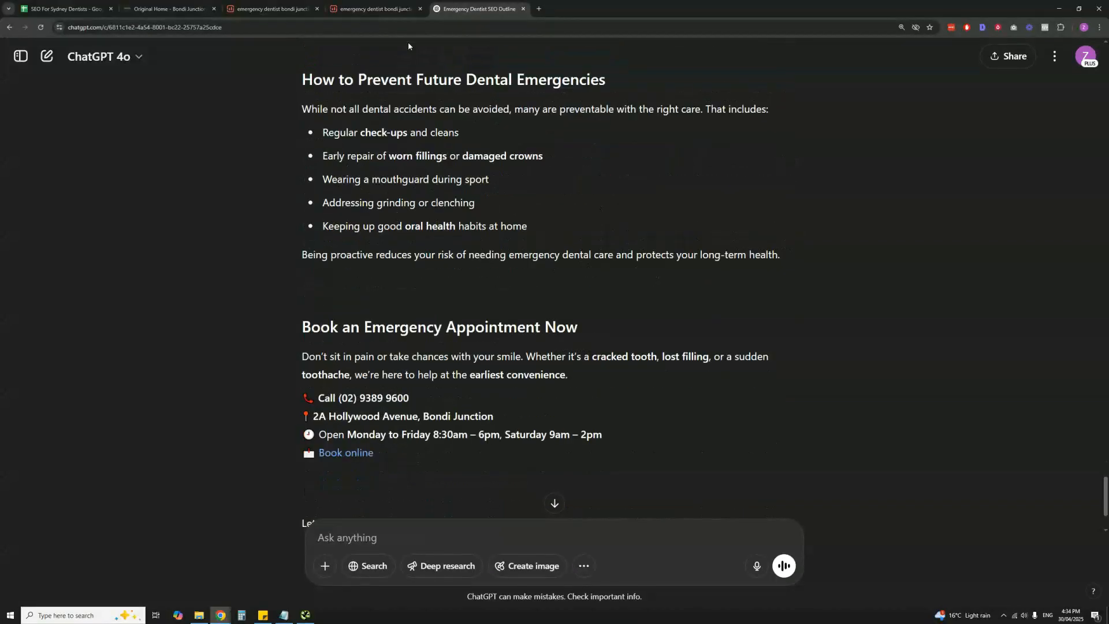
- Open the optimised emergency dentist draft in Surfer, compare its content score with the original Emergencies draft, and review its term usage
click(367, 5)
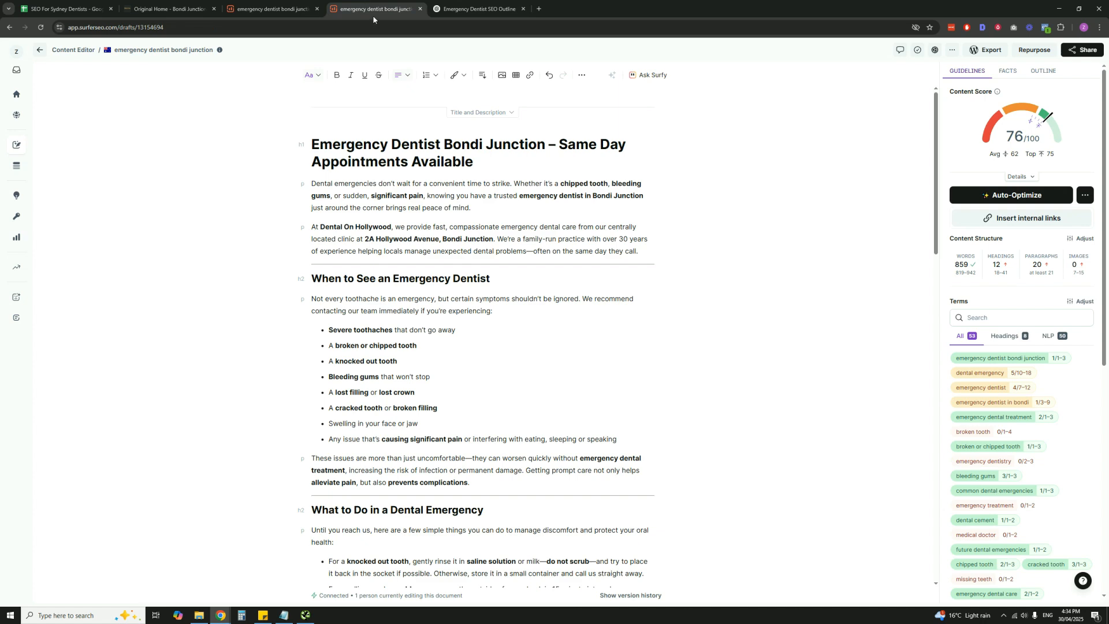
key(ctrl+shift+Tab)
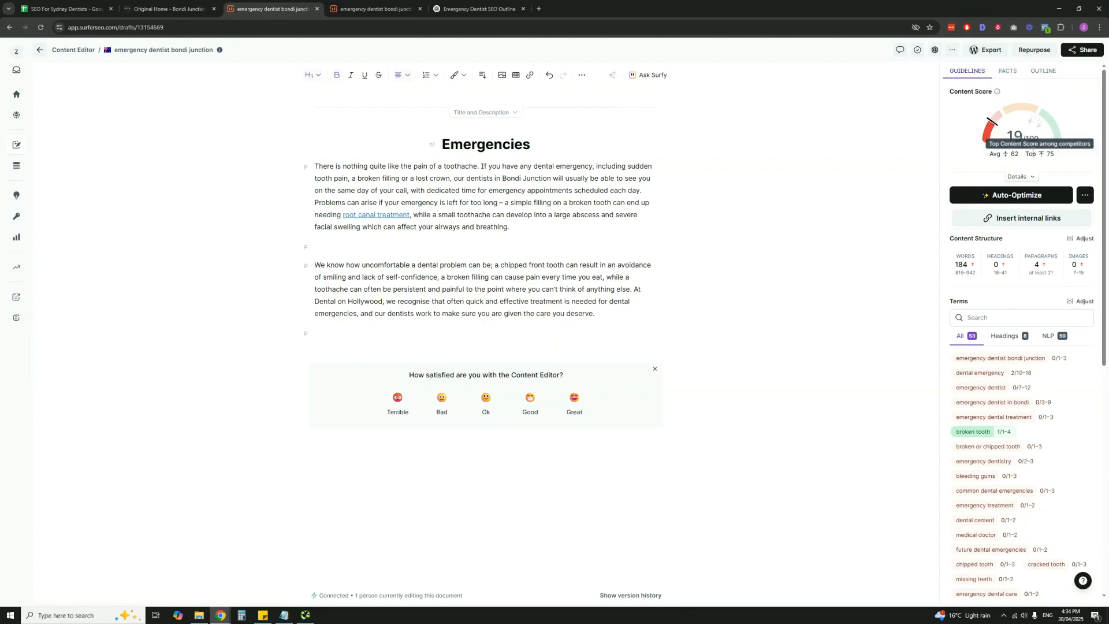
key(ctrl+Tab)
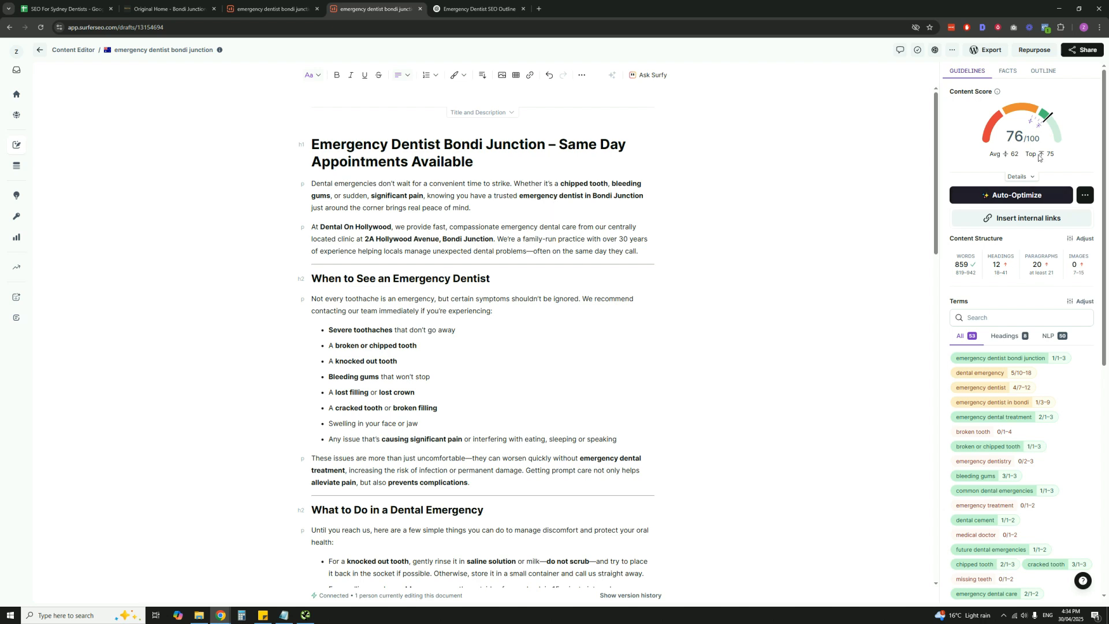
scroll(784, 251, down, 1)
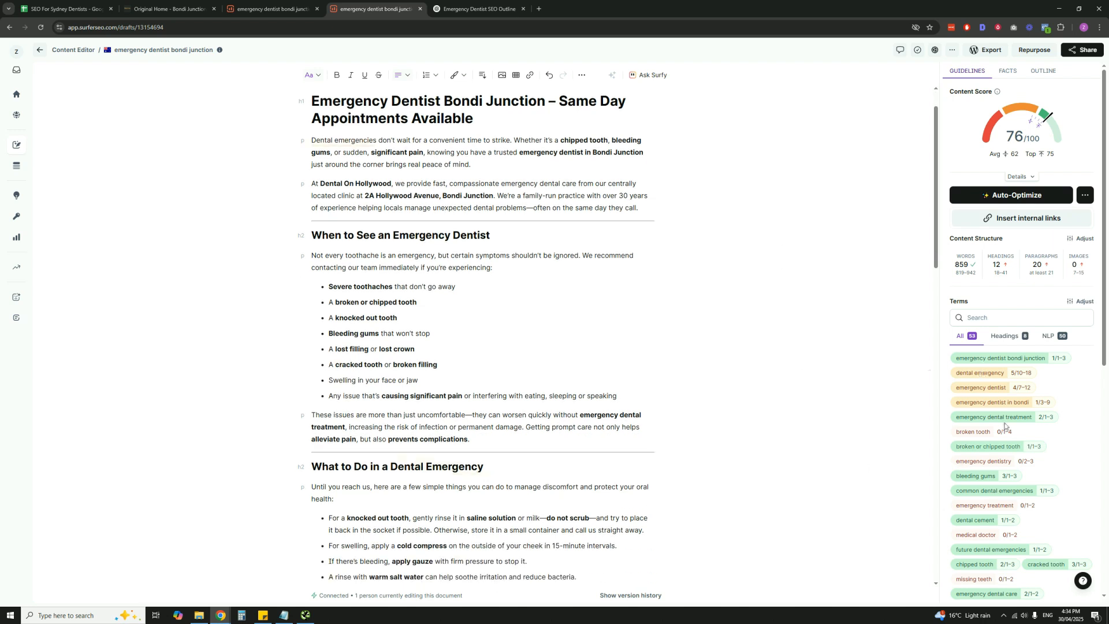
scroll(785, 388, up, 1)
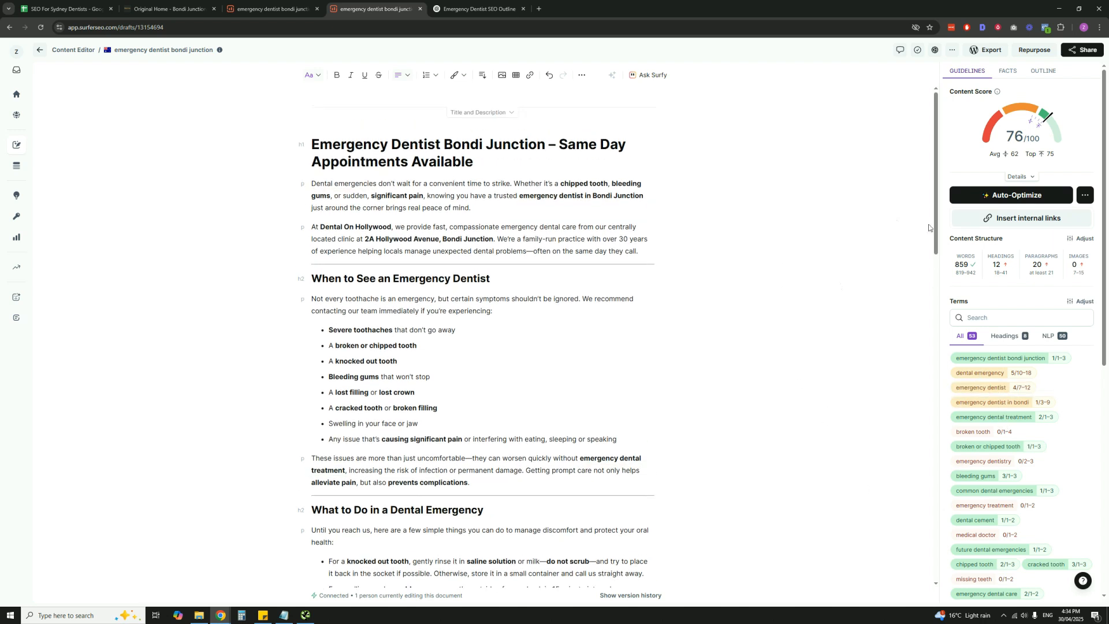
scroll(1062, 300, down, 3)
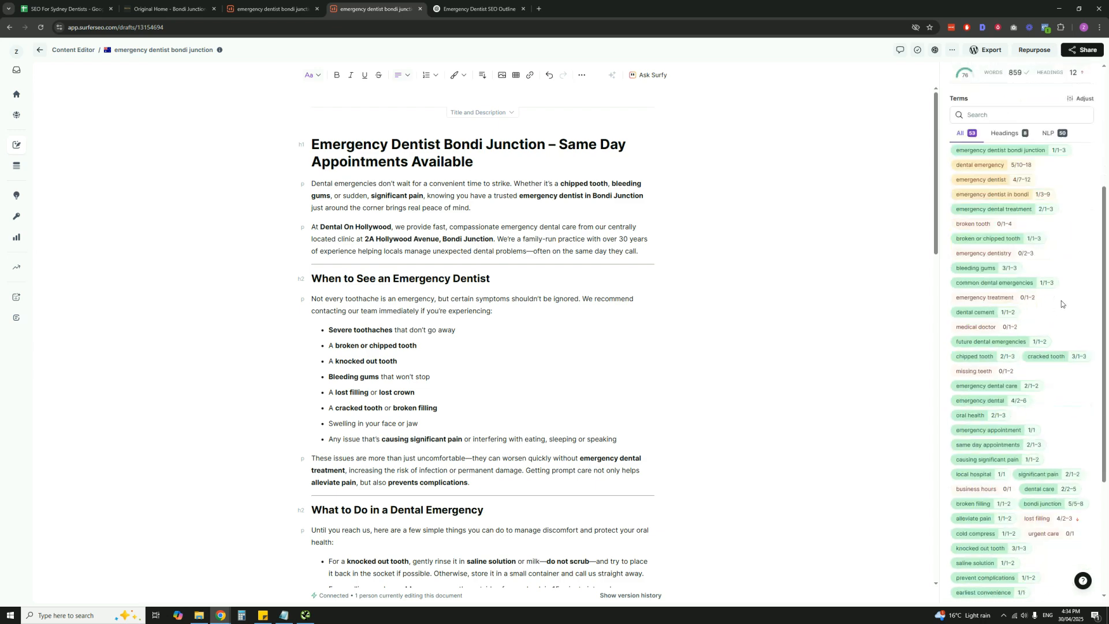
scroll(1062, 301, up, 1)
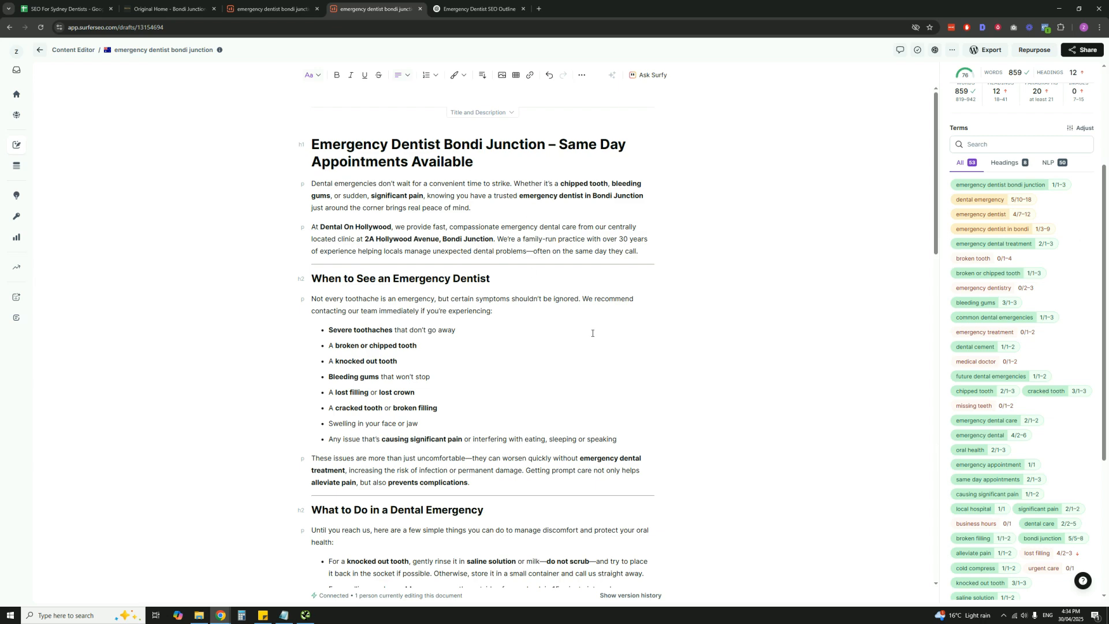
- Compare the original Emergencies draft's text and suggested term coverage with those of the optimised draft
click(272, 9)
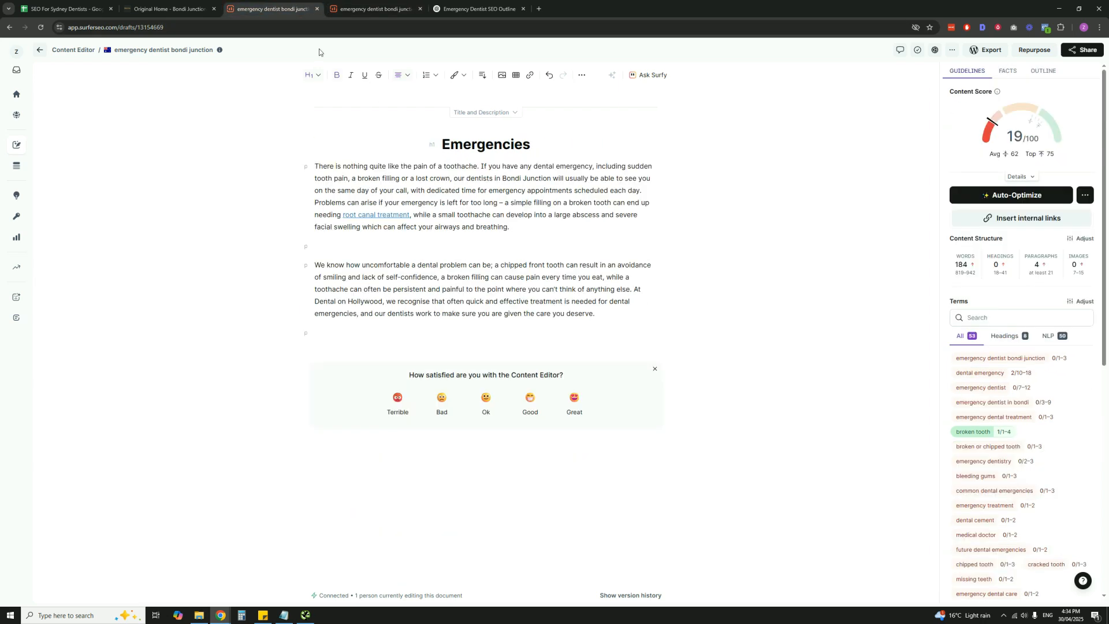
scroll(1073, 387, down, 2)
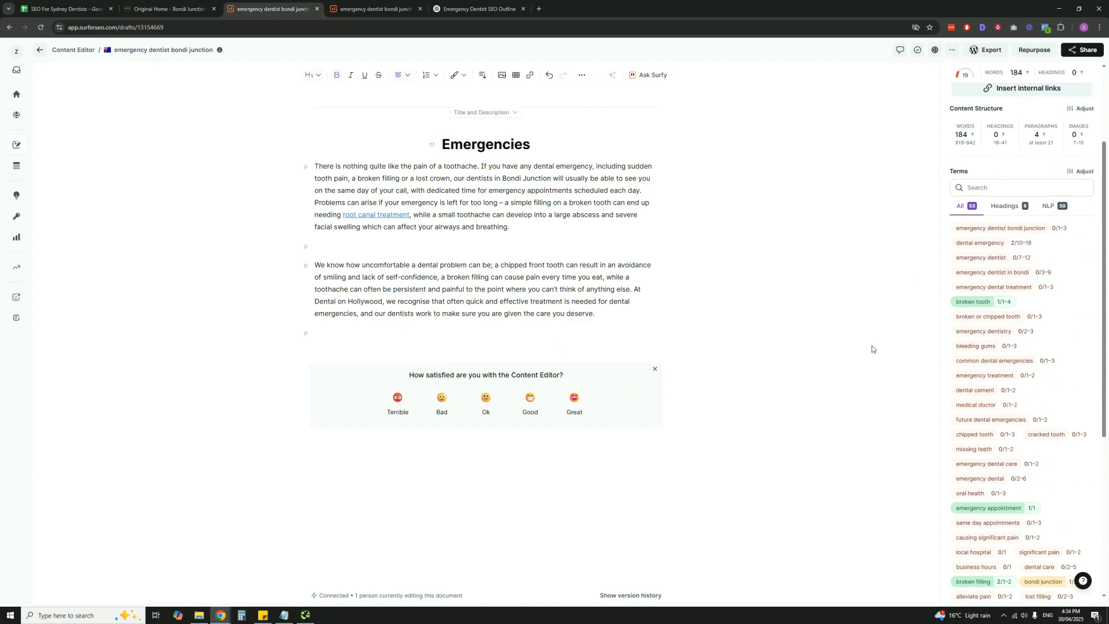
click(370, 8)
scroll(667, 354, down, 2)
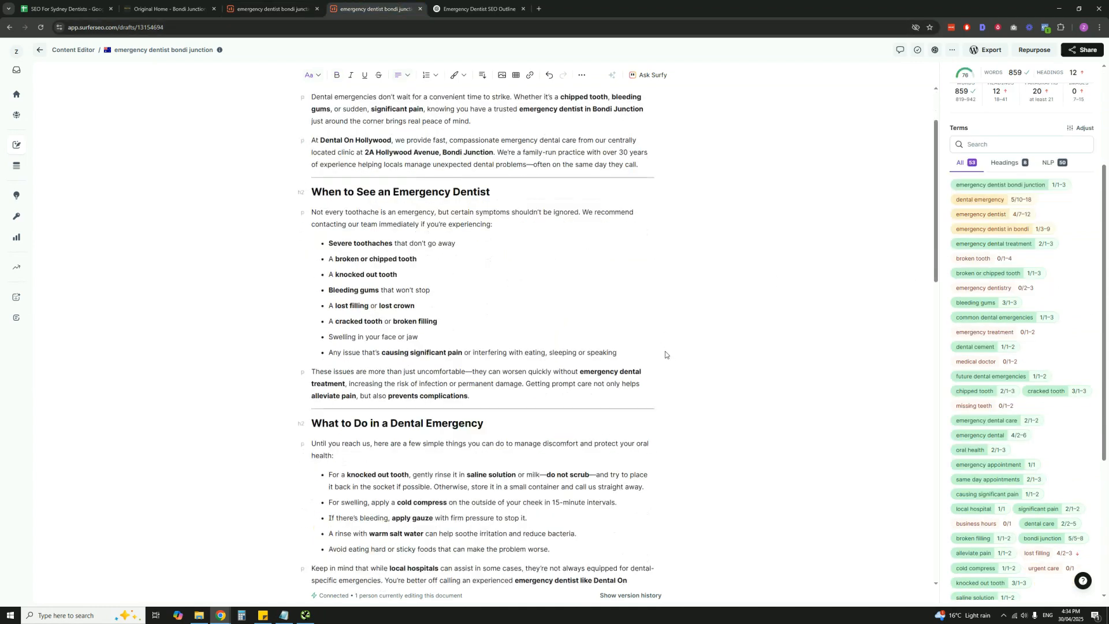
scroll(665, 354, up, 2)
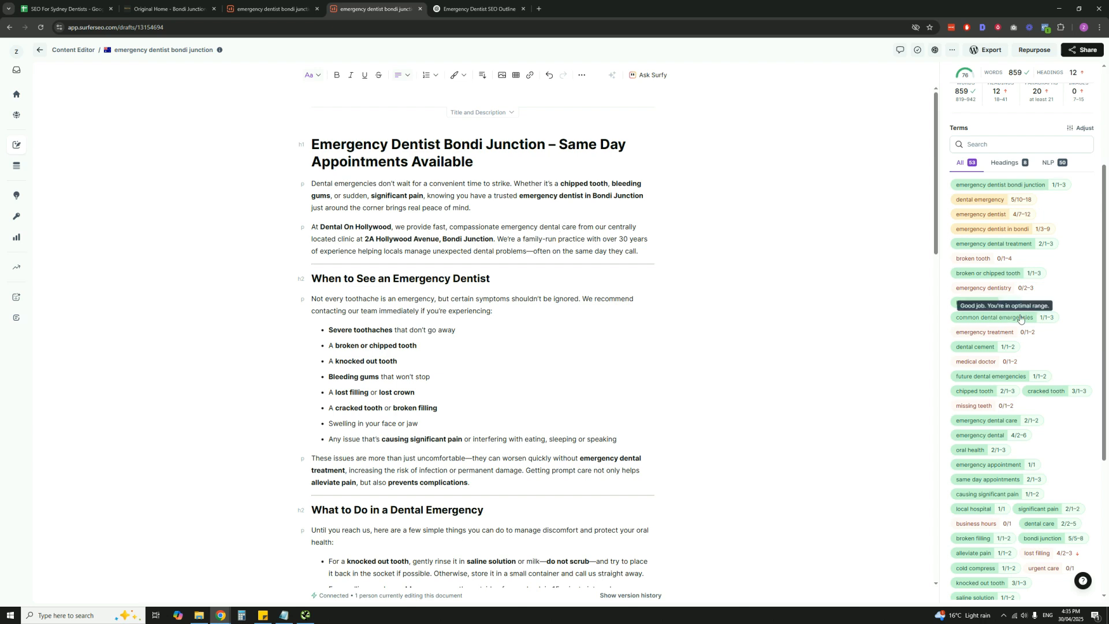
- Read through the optimised draft from its title to the section on preventing future dental emergencies, and return to its start
scroll(594, 302, down, 4)
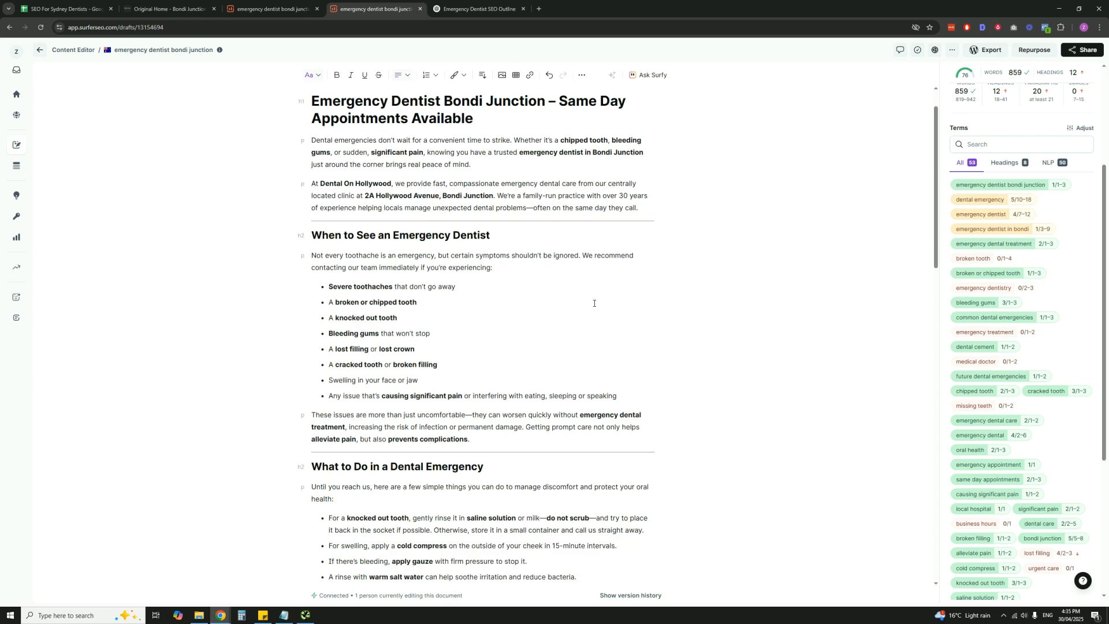
scroll(594, 302, up, 4)
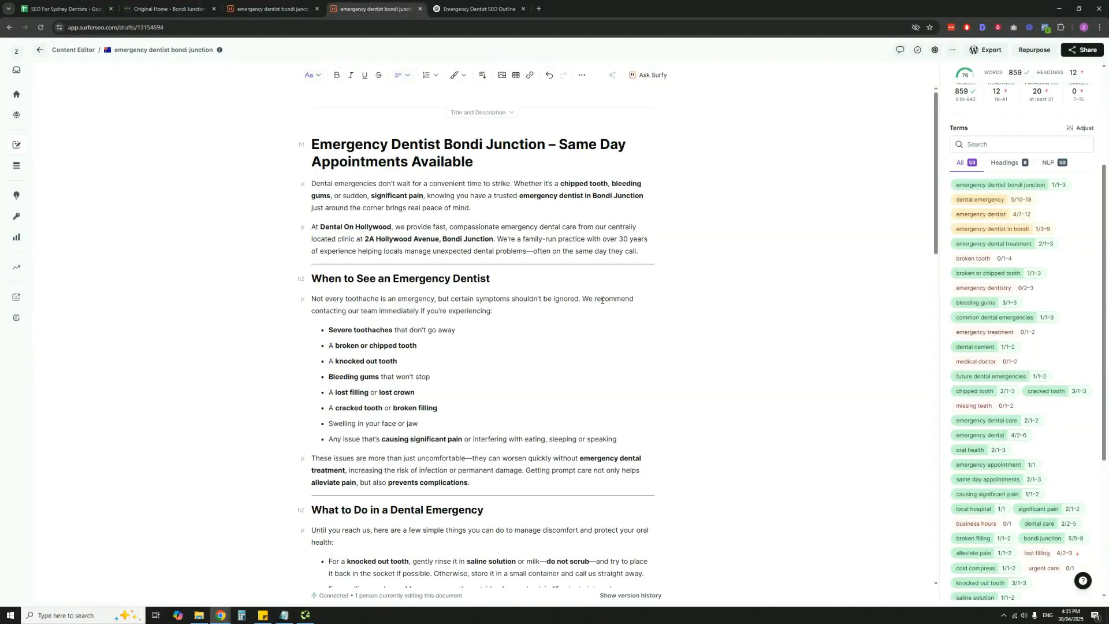
scroll(523, 202, down, 2)
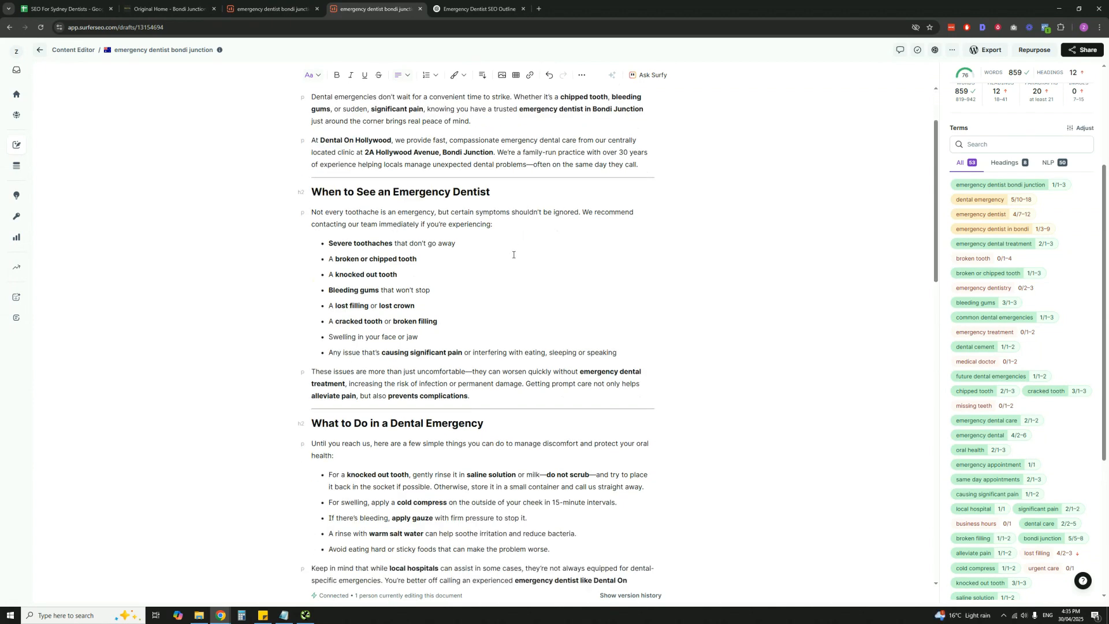
scroll(513, 254, down, 8)
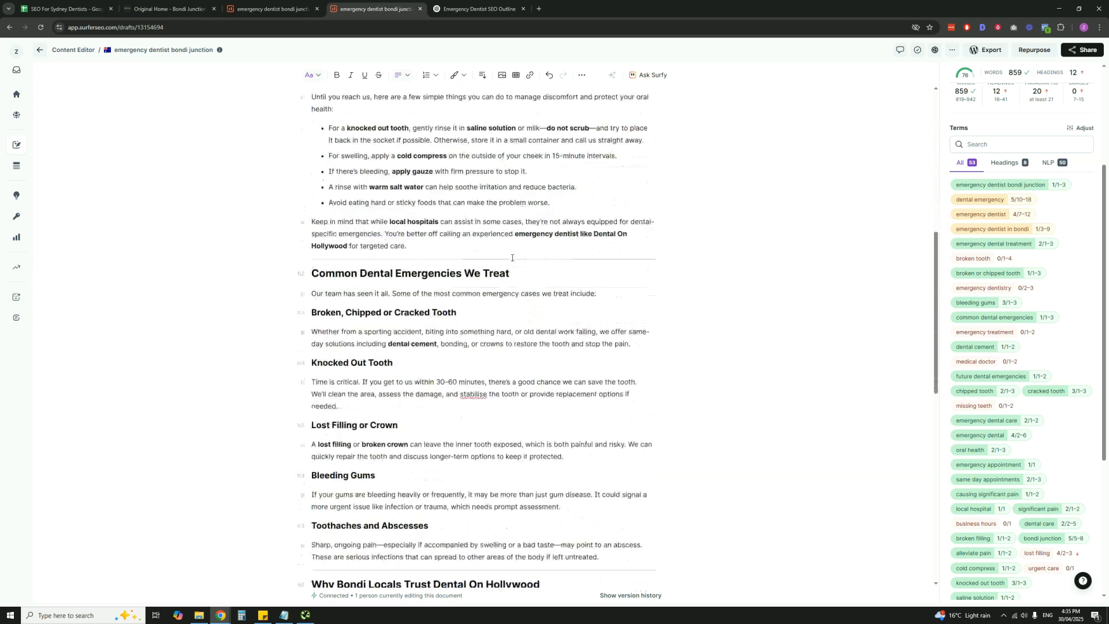
scroll(503, 214, down, 3)
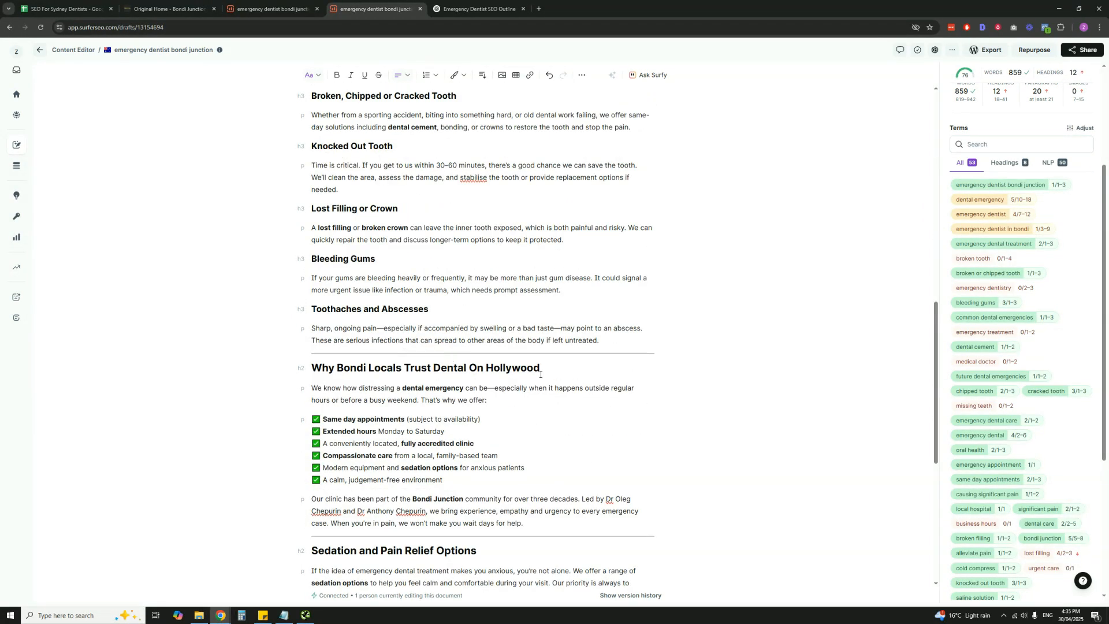
scroll(505, 367, down, 5)
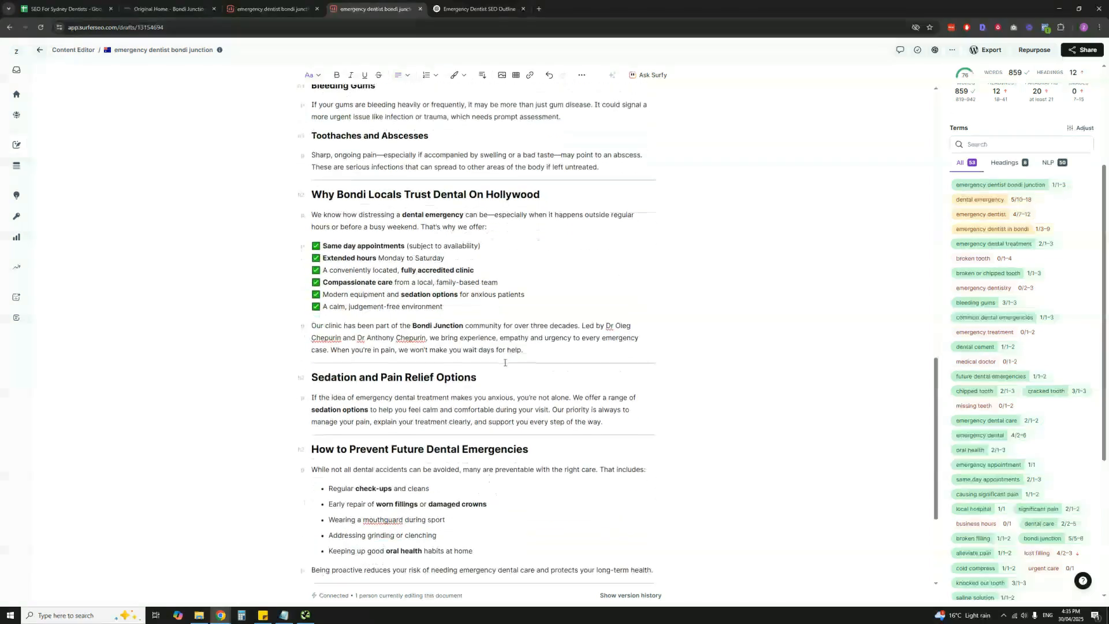
scroll(504, 345, down, 1)
scroll(503, 345, up, 4)
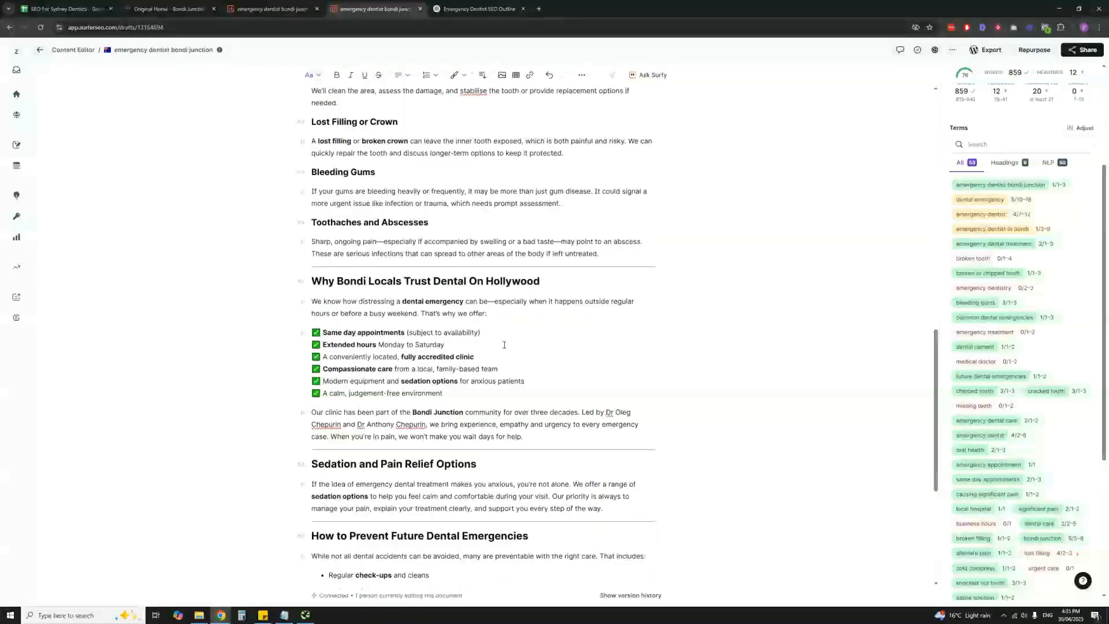
scroll(504, 345, up, 2)
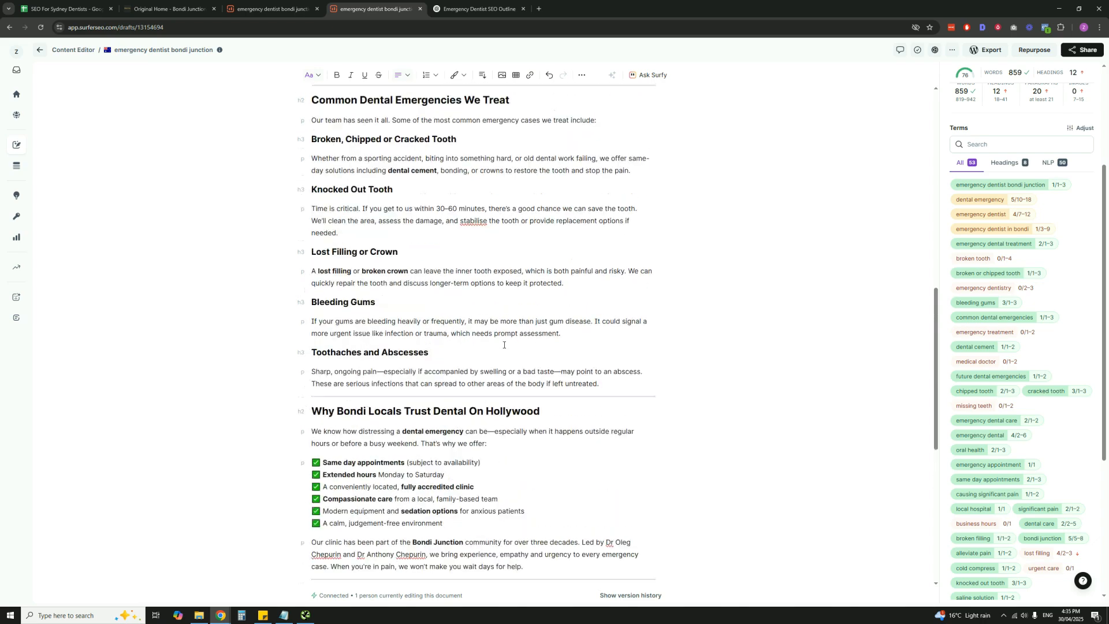
scroll(504, 345, up, 8)
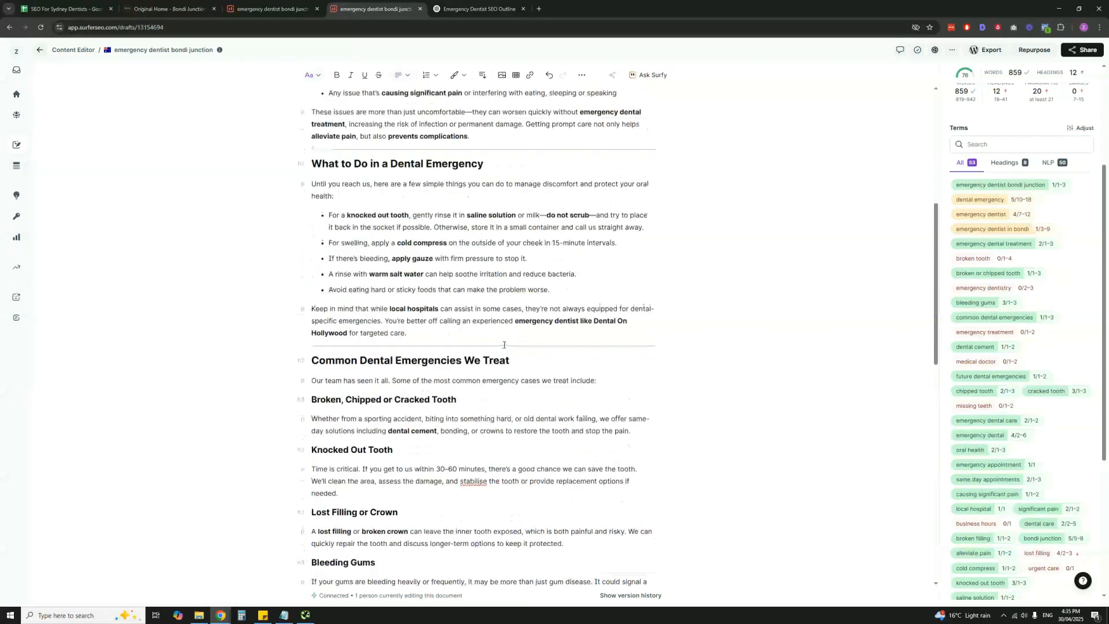
scroll(504, 357, up, 2)
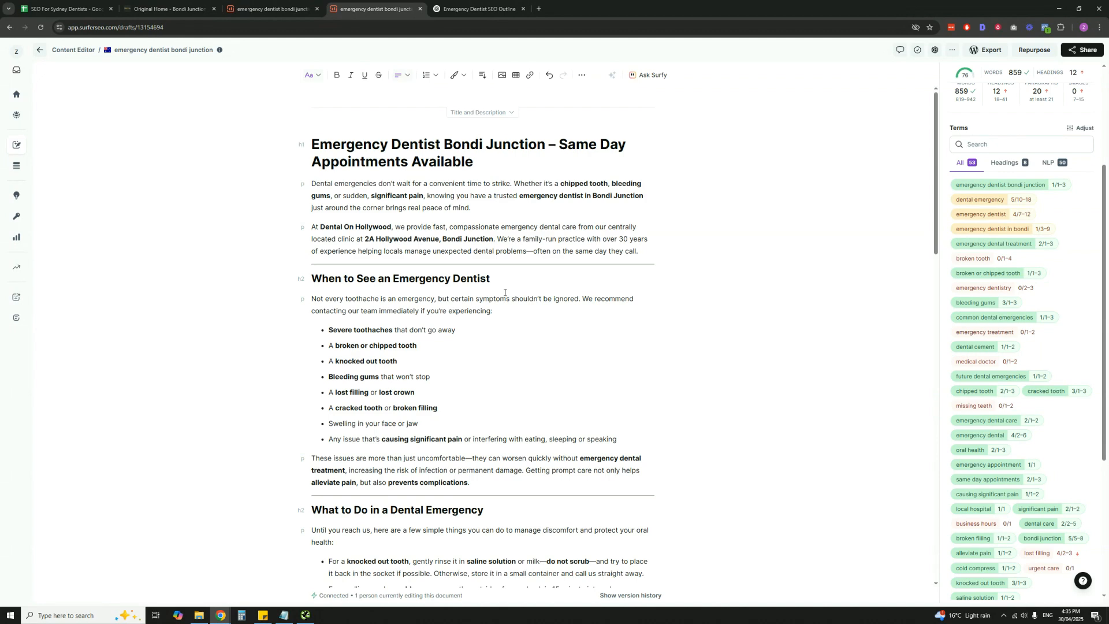
- Review the optimised draft's content score, content structure and suggested term usage, including the target range for "emergency dentistry"
scroll(1032, 287, up, 3)
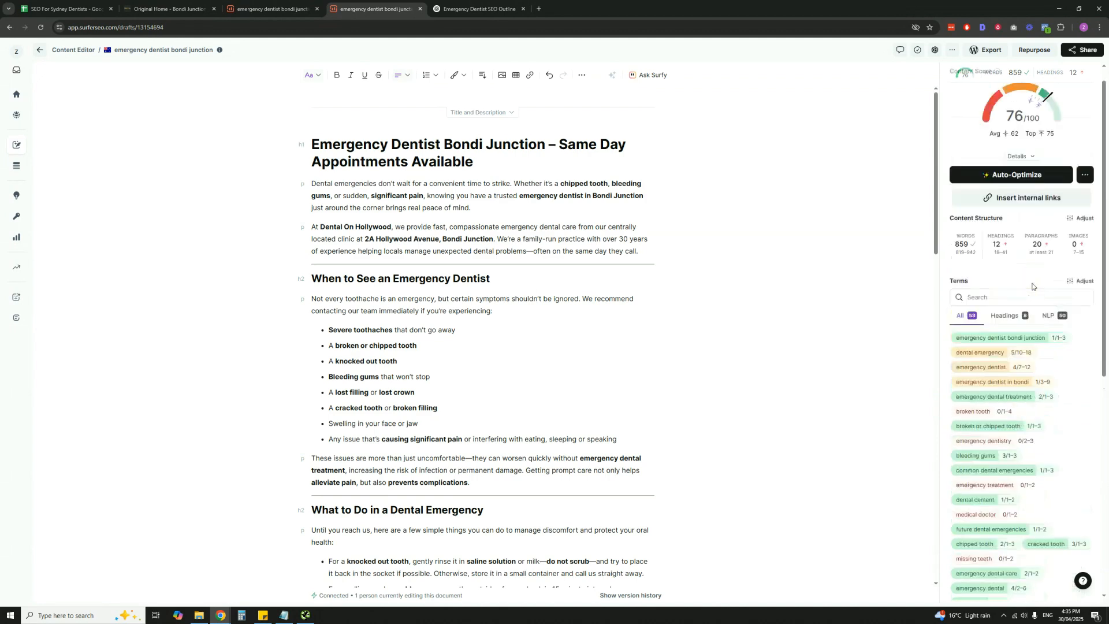
scroll(501, 319, down, 1)
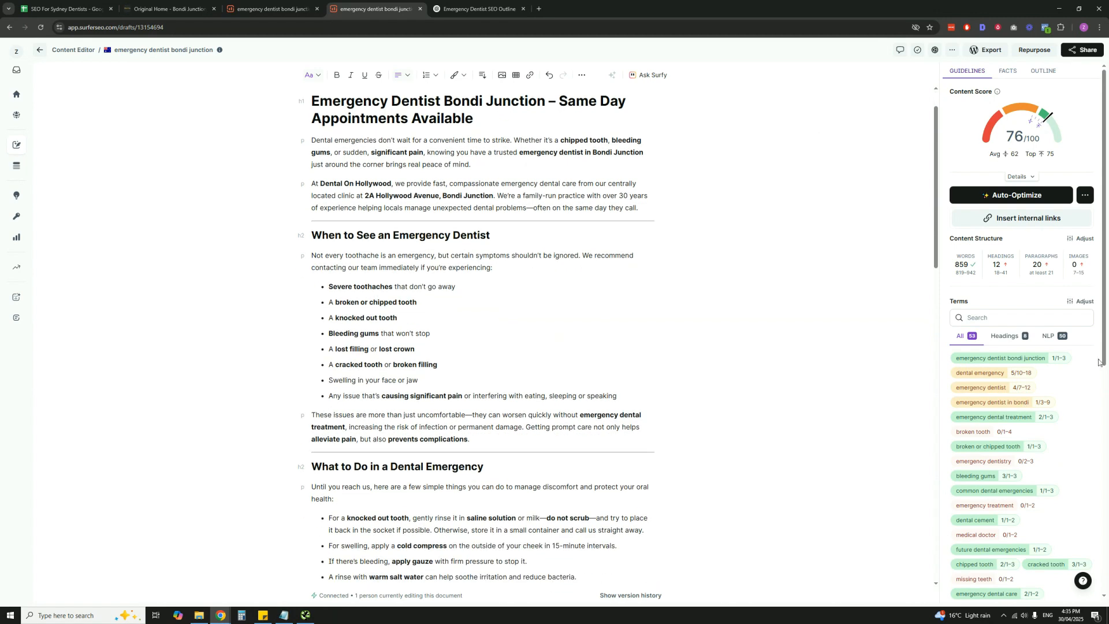
scroll(999, 422, down, 3)
scroll(1009, 437, down, 3)
scroll(1009, 437, up, 3)
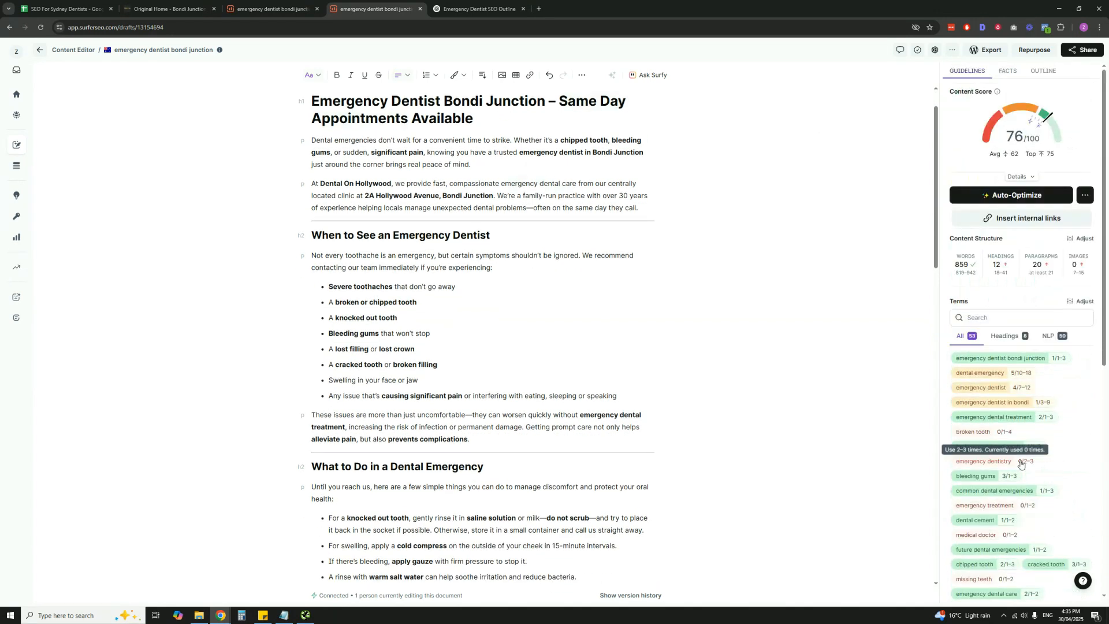
scroll(690, 362, up, 1)
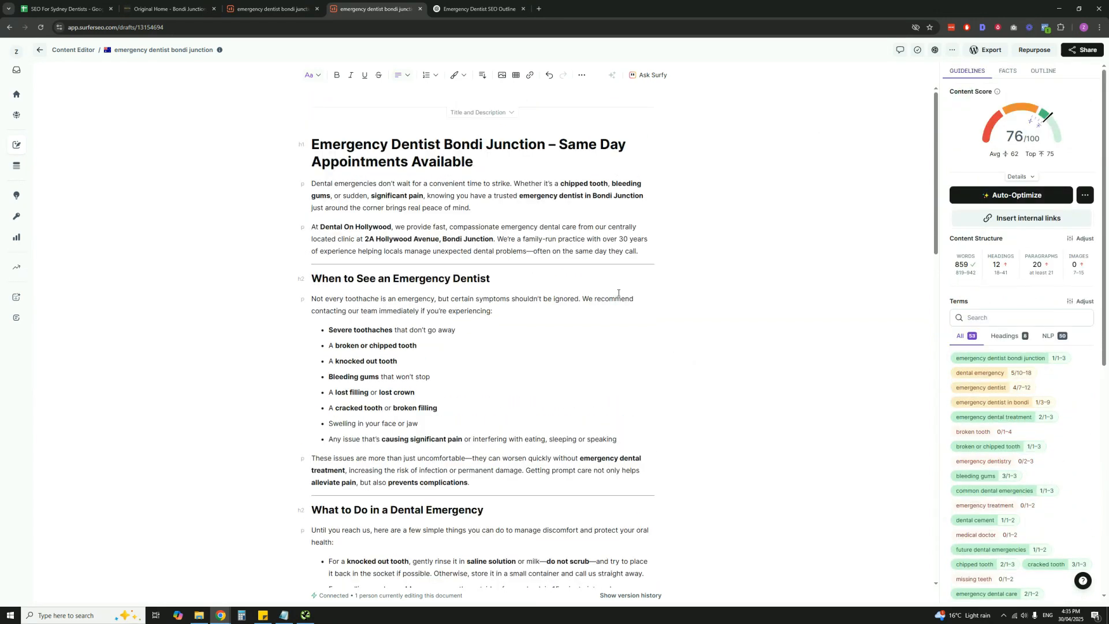